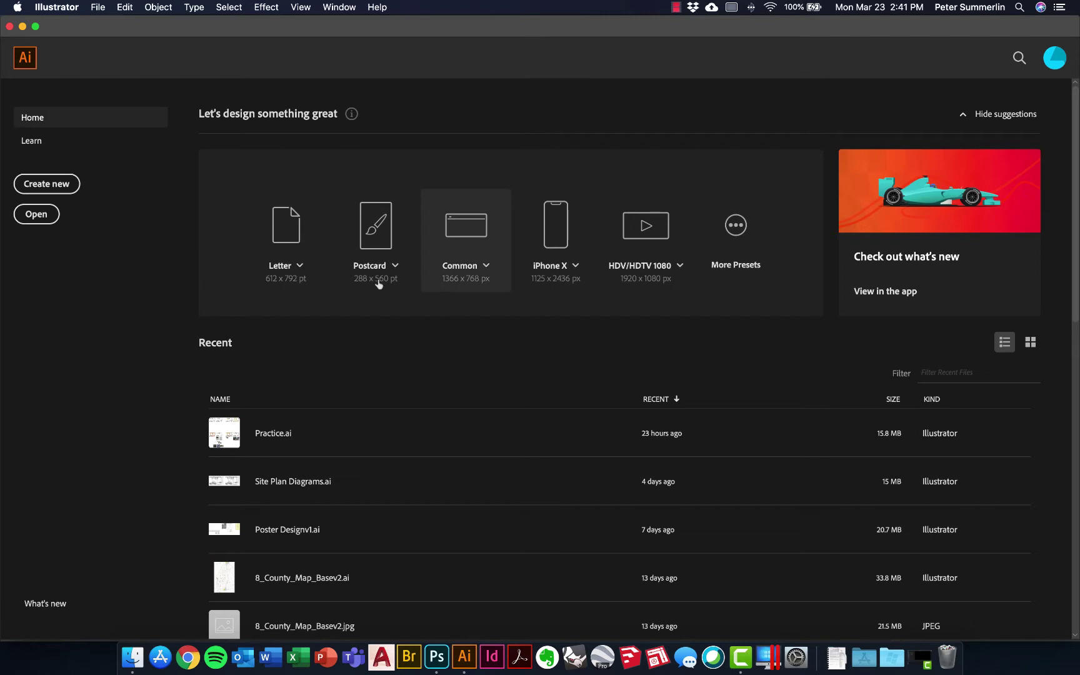
# Start a new document from the Illustrator Home screen to open the New Document dialog
pyautogui.click(68, 188)
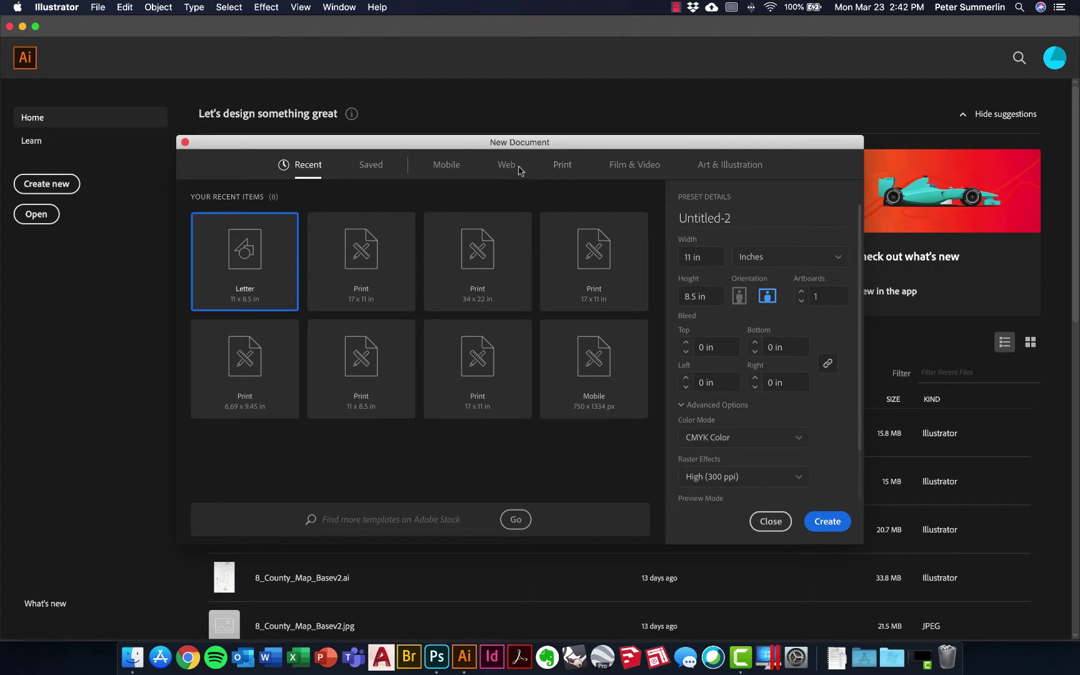
# Create a 17 × 11 in landscape Print document named 'Diagrams' using inches
pyautogui.click(562, 168)
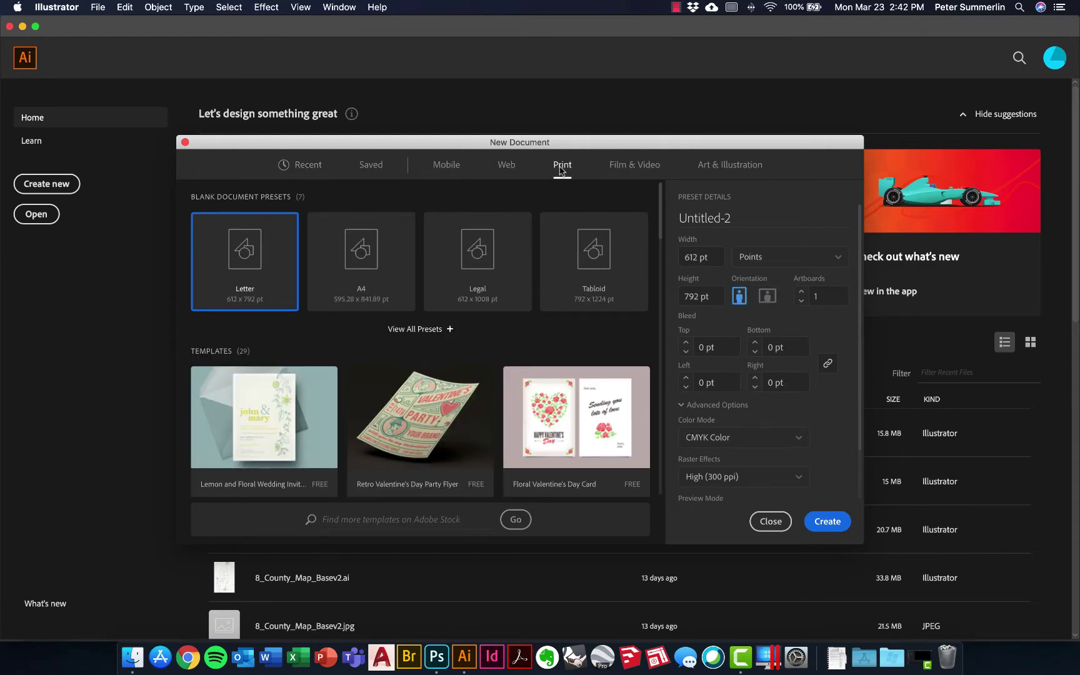
pyautogui.click(716, 219)
pyautogui.write('Diagrams')
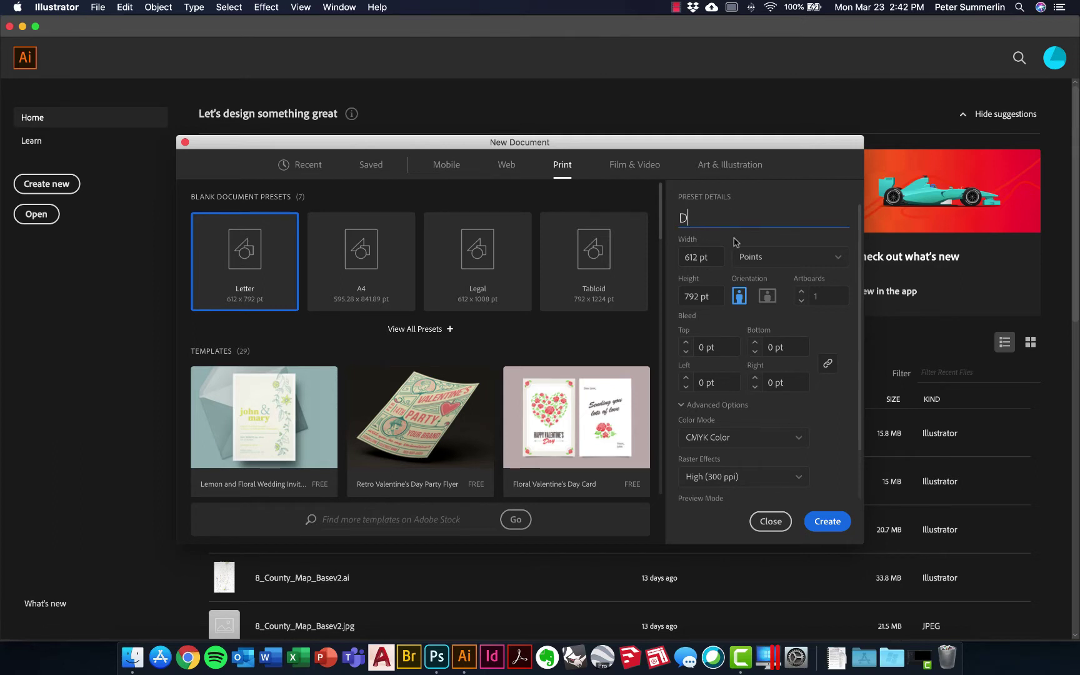
pyautogui.click(777, 263)
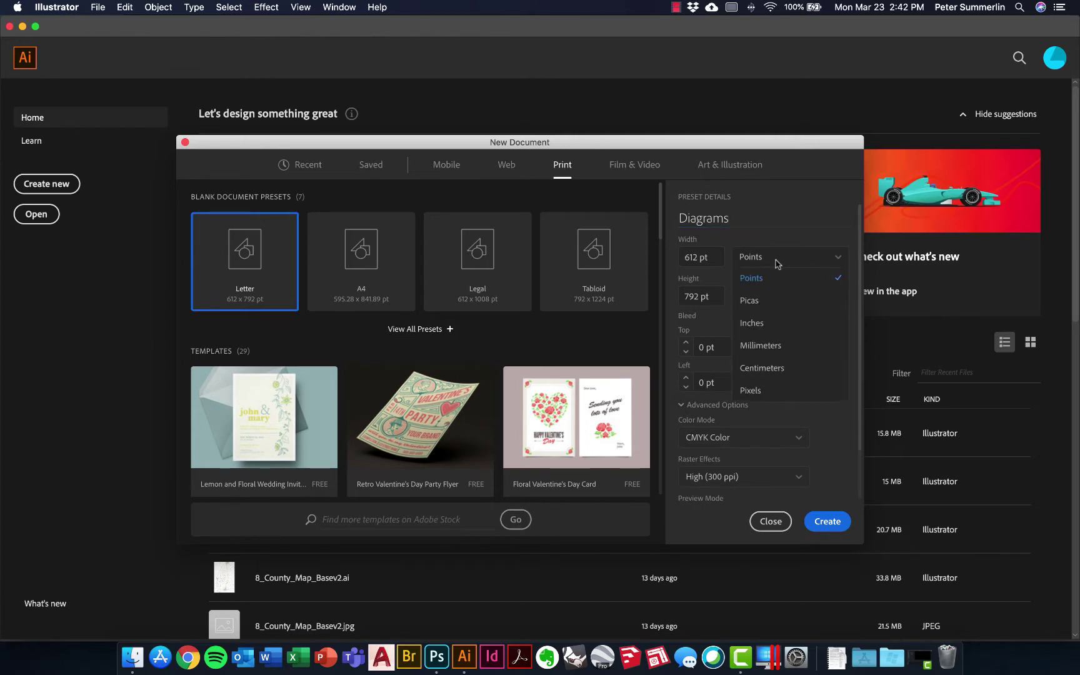
pyautogui.click(765, 324)
pyautogui.moveTo(696, 257); pyautogui.dragTo(673, 256)
pyautogui.write('17')
pyautogui.click(711, 298)
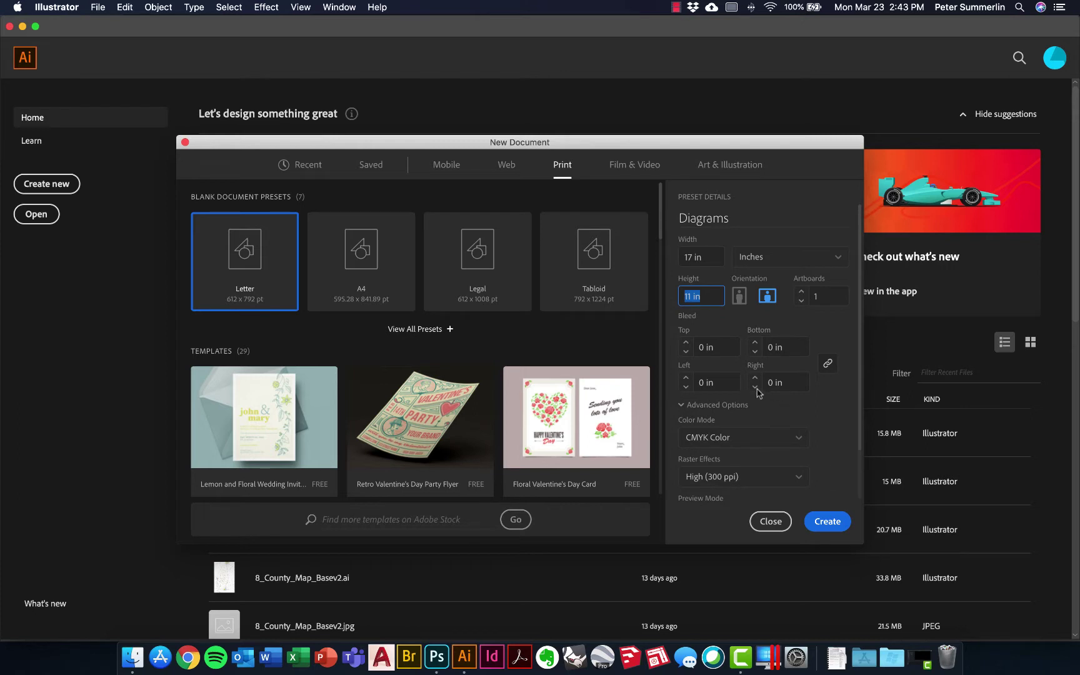
pyautogui.scroll(-3, 744, 409)
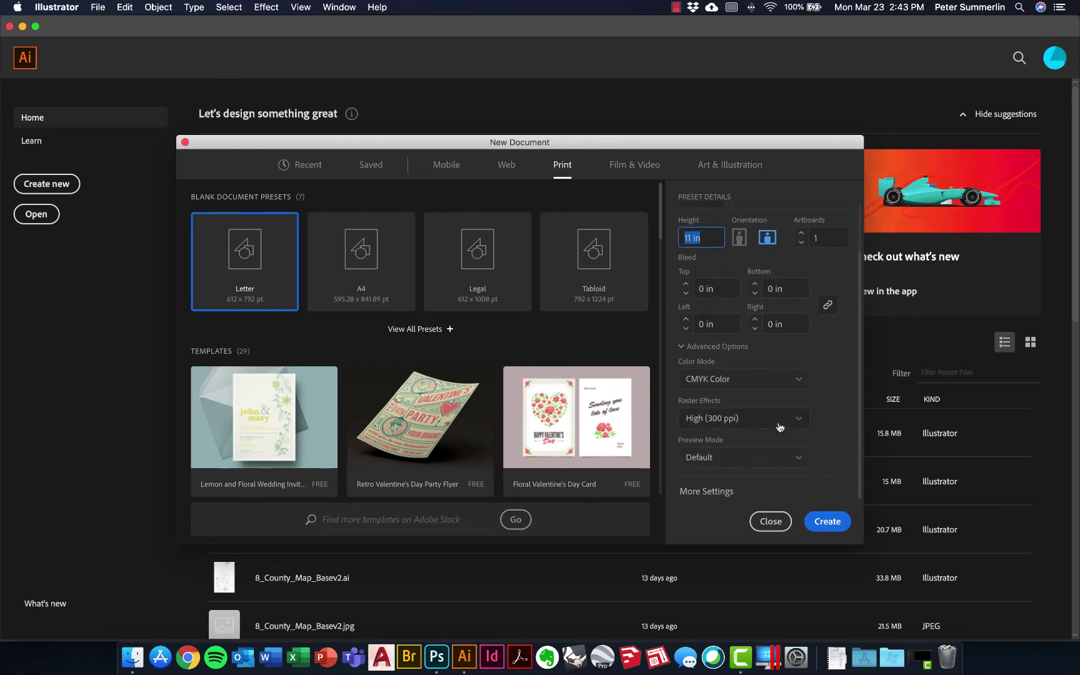
pyautogui.click(838, 522)
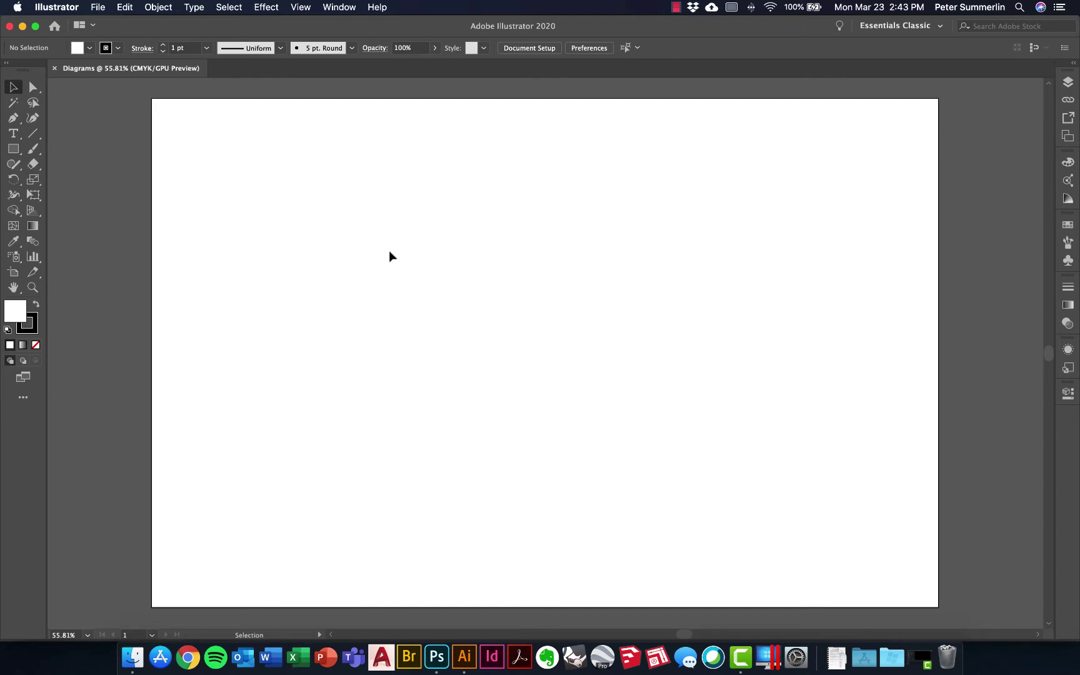
# Browse Finder to LA 1223 > 5.Project05 > Example and open Site Plan_Base-Plan.jpg in Preview
pyautogui.click(132, 657)
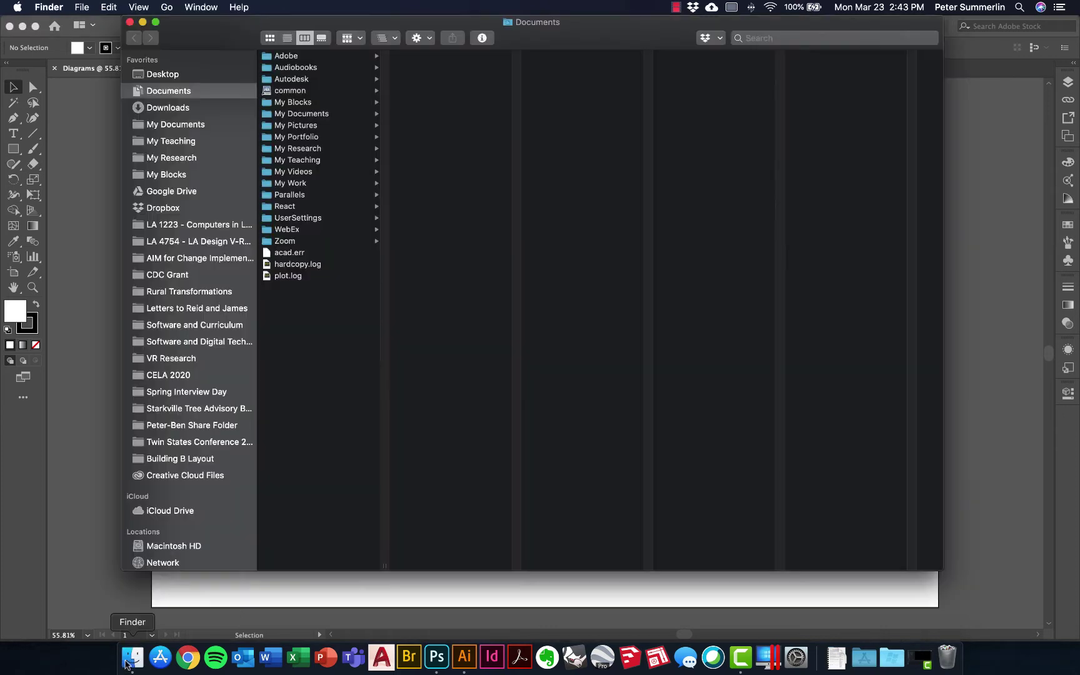
pyautogui.click(216, 224)
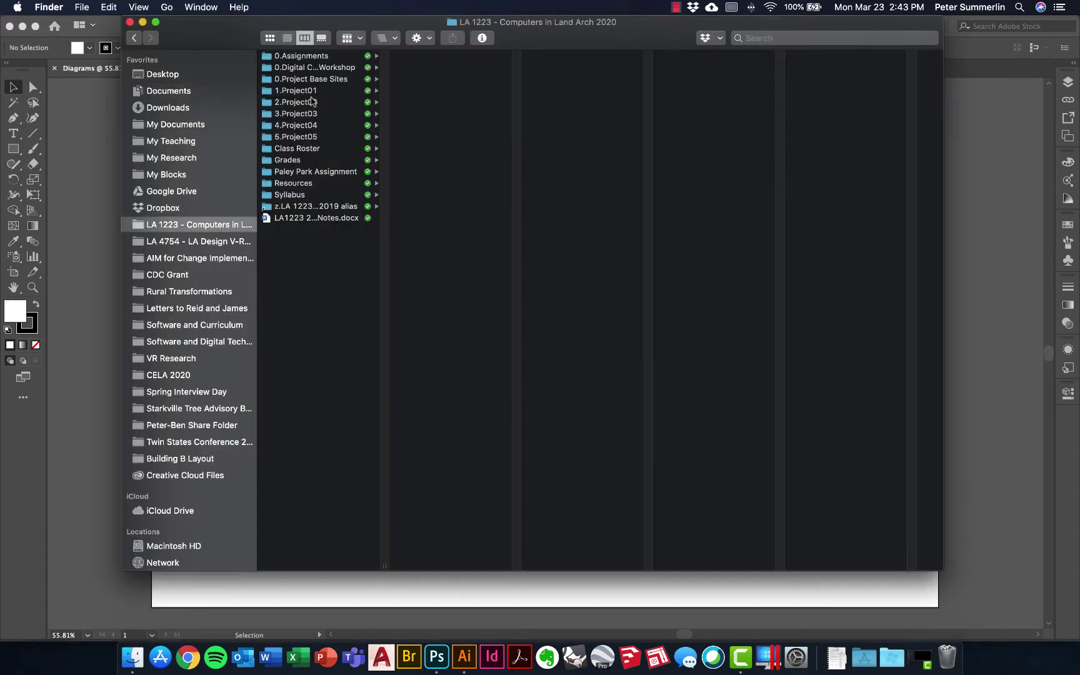
pyautogui.click(322, 135)
pyautogui.click(437, 57)
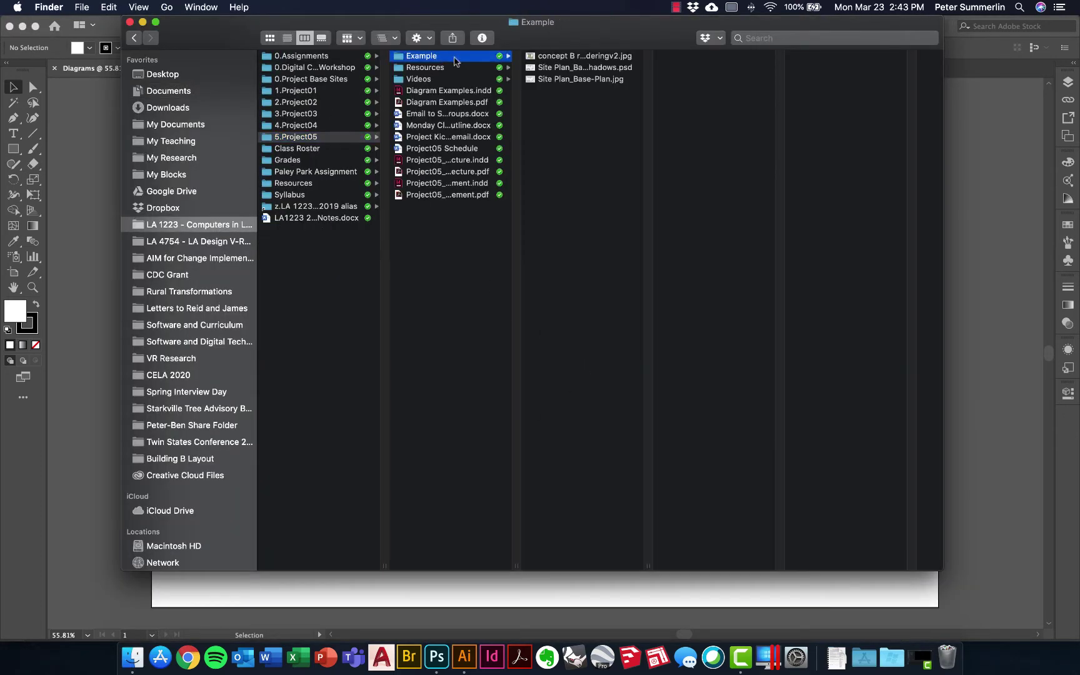
pyautogui.click(602, 80)
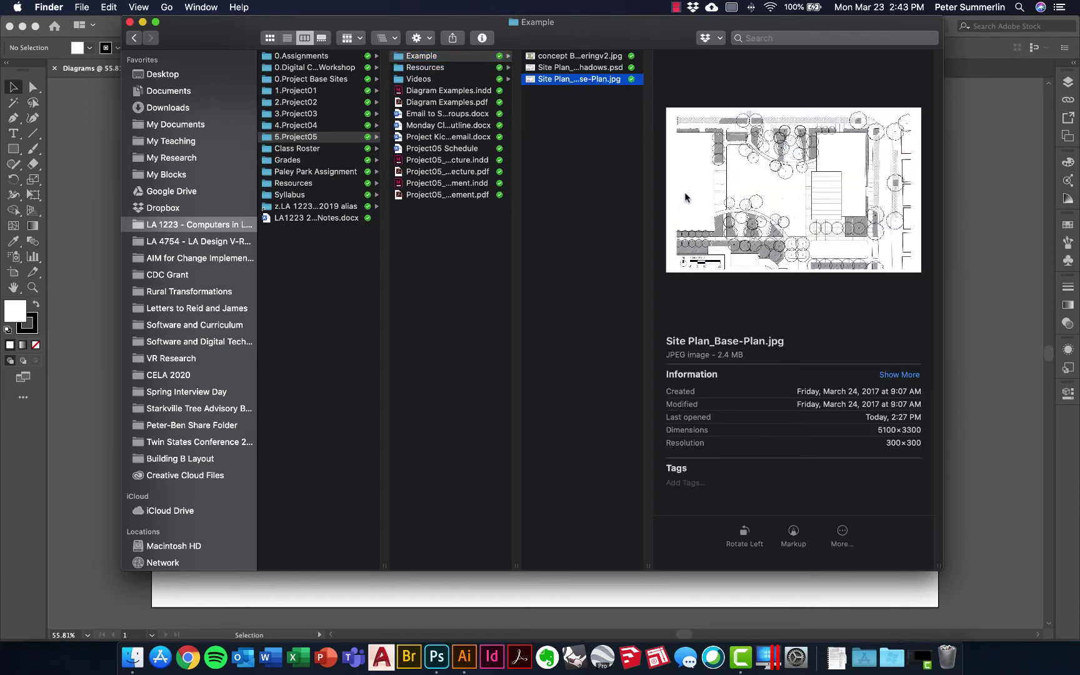
pyautogui.doubleClick(589, 82)
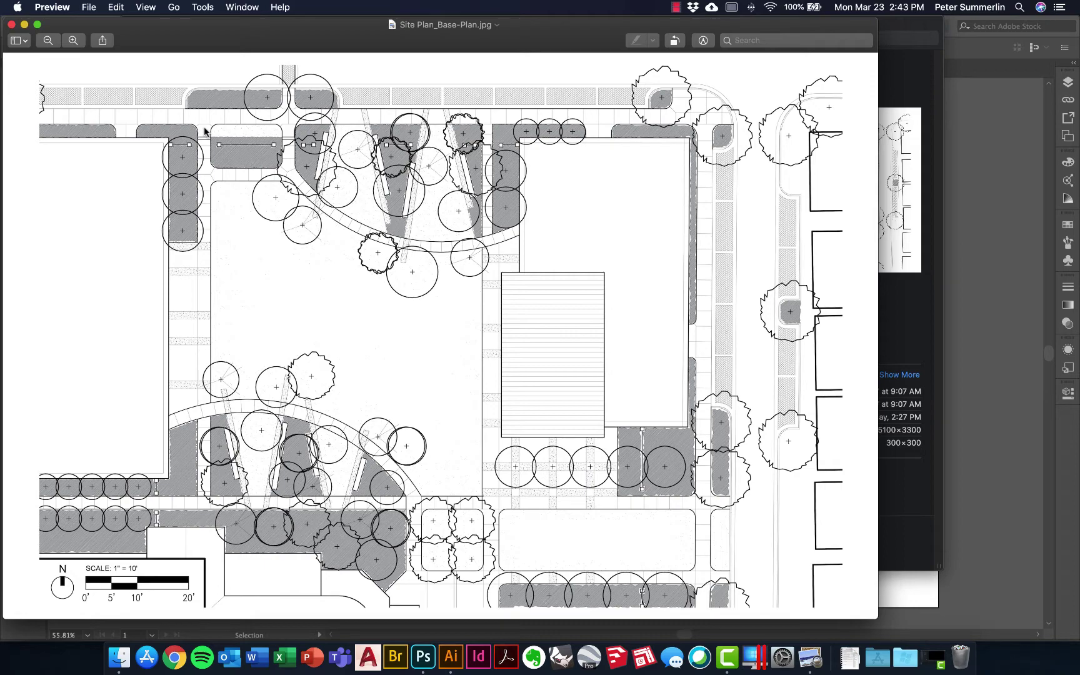
# Close the Site Plan_Base-Plan.jpg Preview window after reviewing it
pyautogui.click(11, 25)
# Place Site Plan_Base-Plan.jpg as a linked image on the Diagrams artboard
pyautogui.click(106, 202)
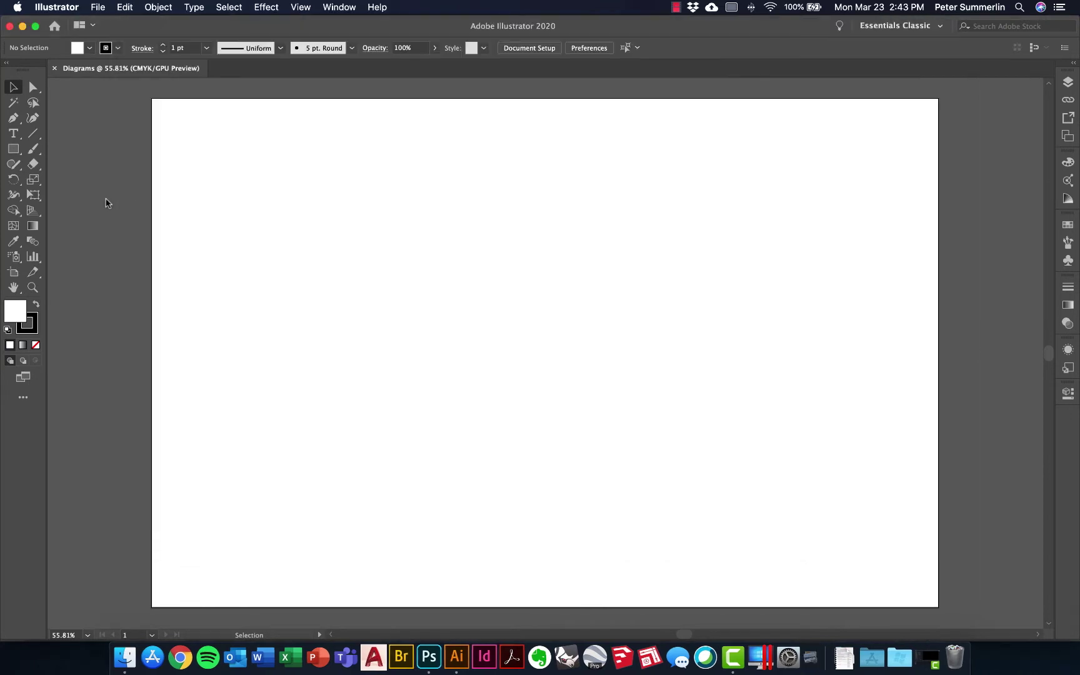
pyautogui.click(108, 8)
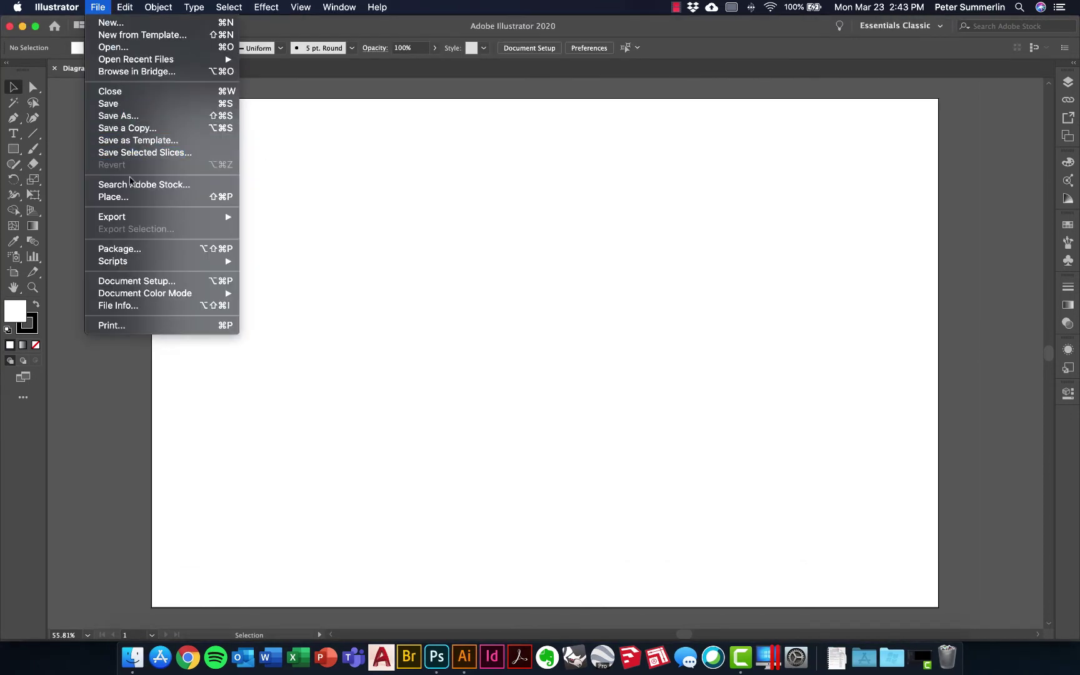
pyautogui.click(130, 196)
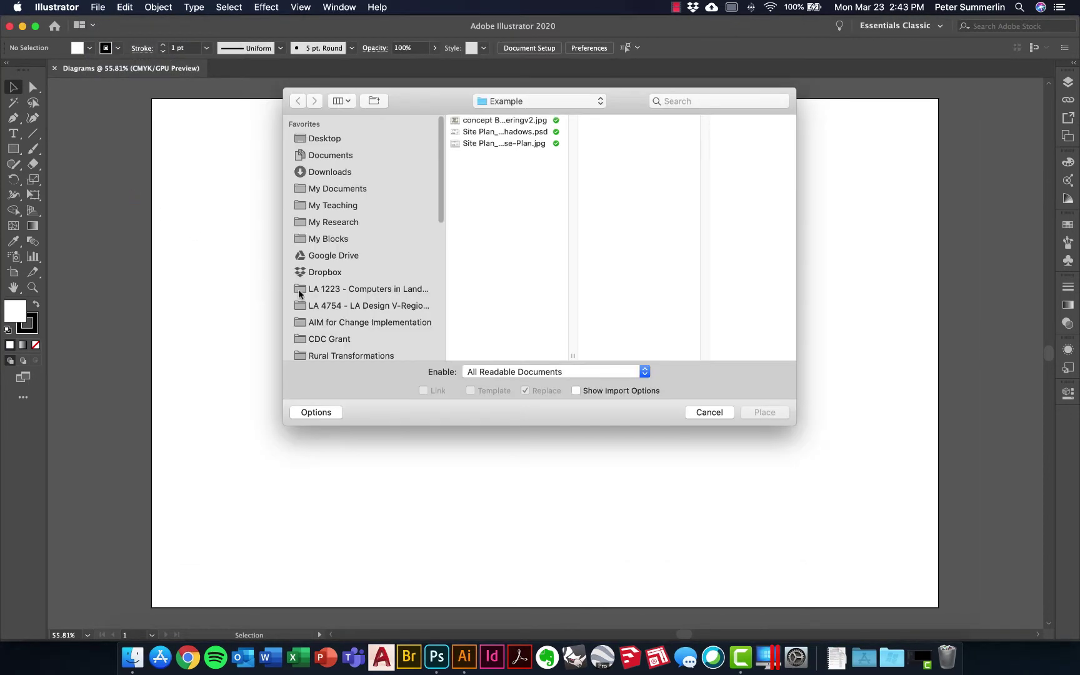
pyautogui.click(510, 146)
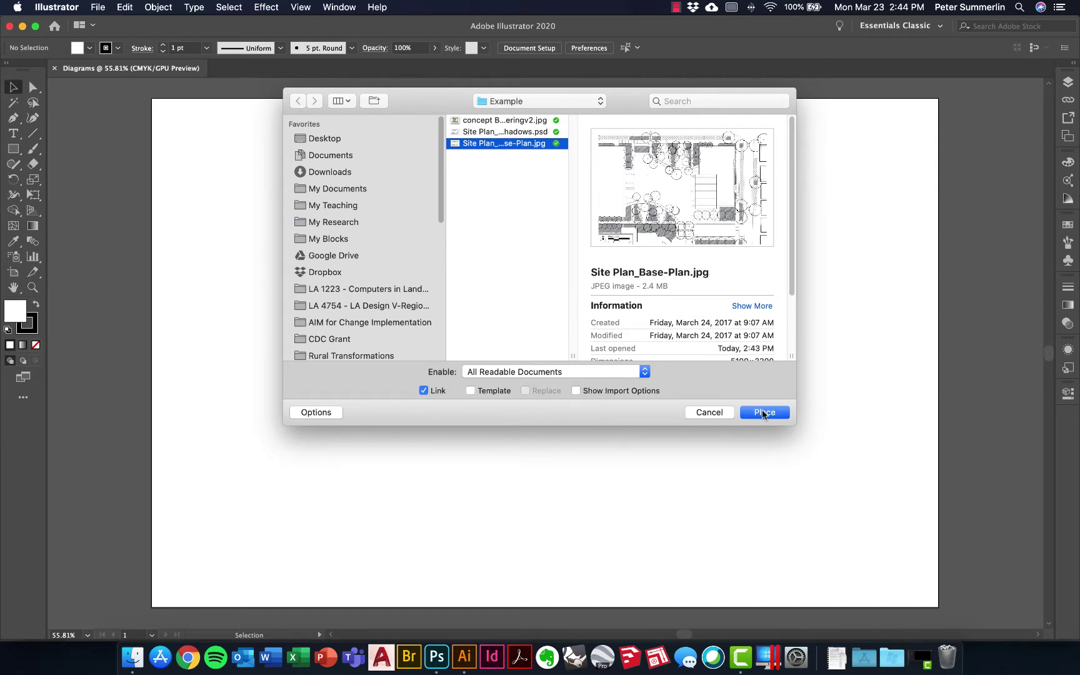
pyautogui.press('Return')
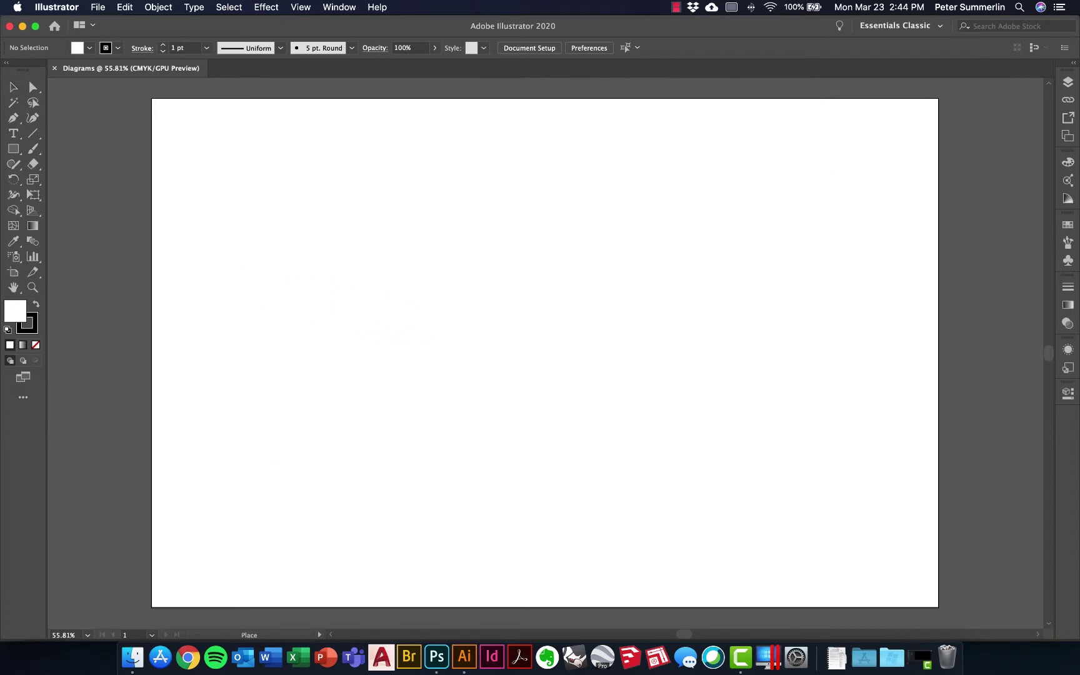
pyautogui.click(209, 262)
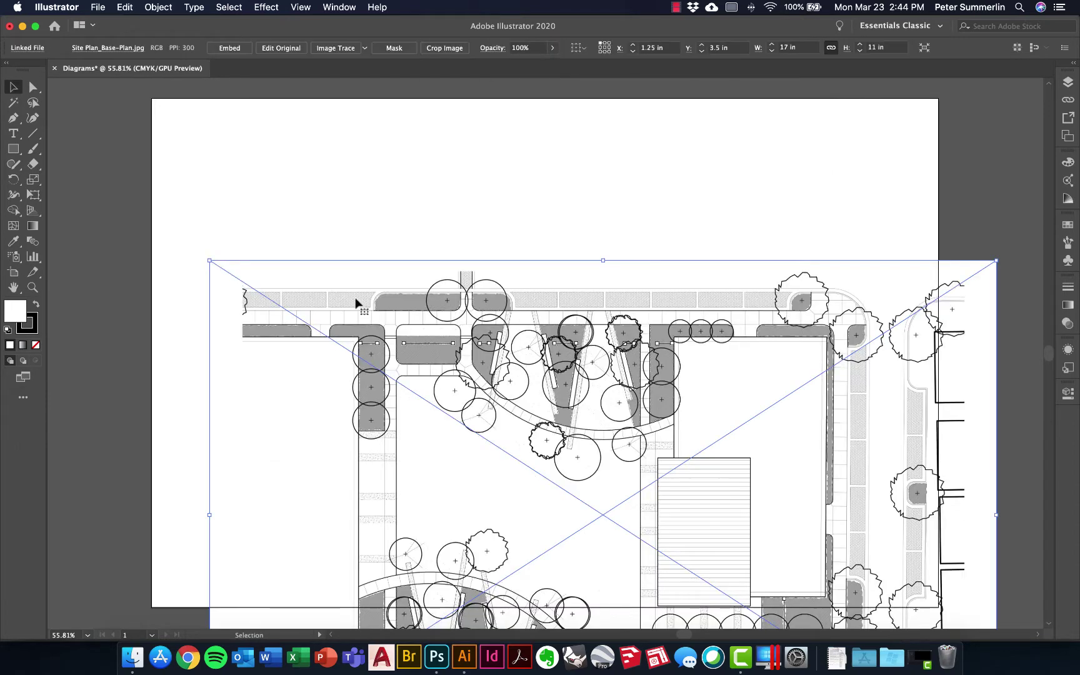
# Scale the site plan down to about 8.5 × 5.5 in and move it into the artboard's left half
pyautogui.moveTo(356, 304); pyautogui.dragTo(297, 139)
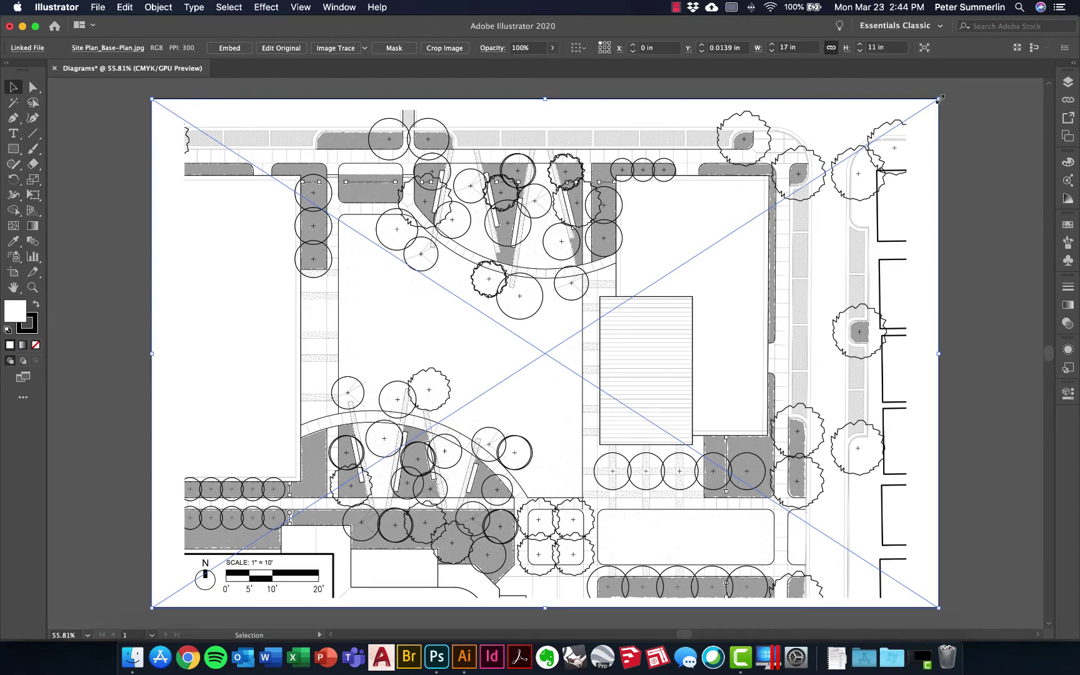
pyautogui.moveTo(940, 98)
pyautogui.mouseDown()
pyautogui.moveTo(782, 193)
pyautogui.moveTo(748, 269)
pyautogui.moveTo(701, 303)
pyautogui.moveTo(704, 337)
pyautogui.moveTo(647, 396)
pyautogui.mouseUp()
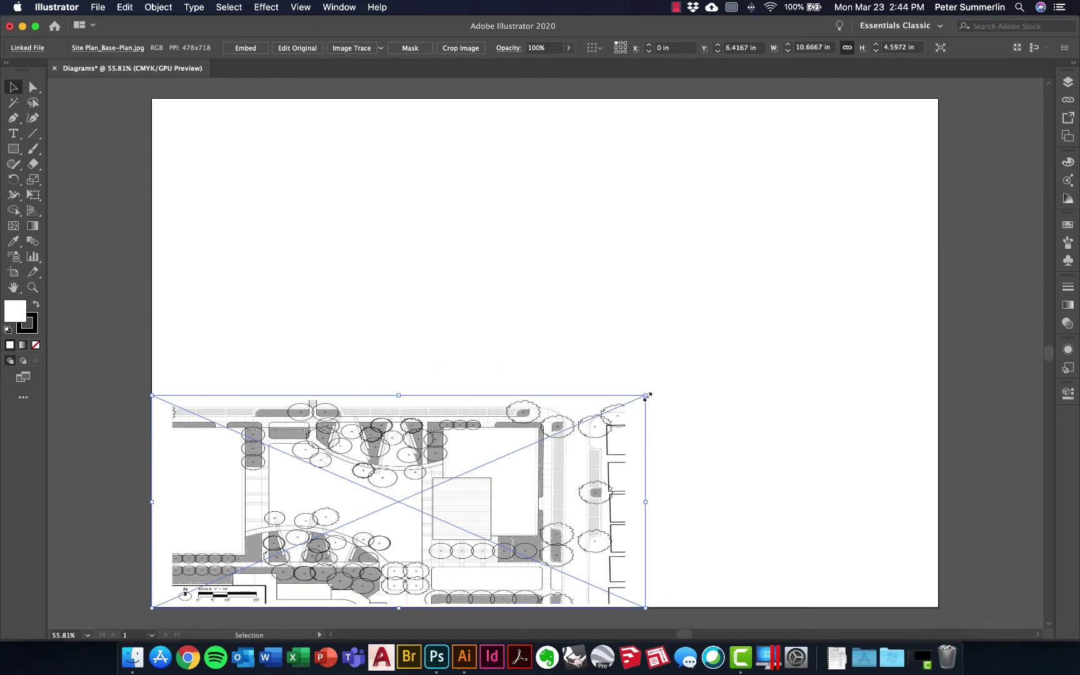
pyautogui.press('a')
pyautogui.press('super+z')
pyautogui.press('v')
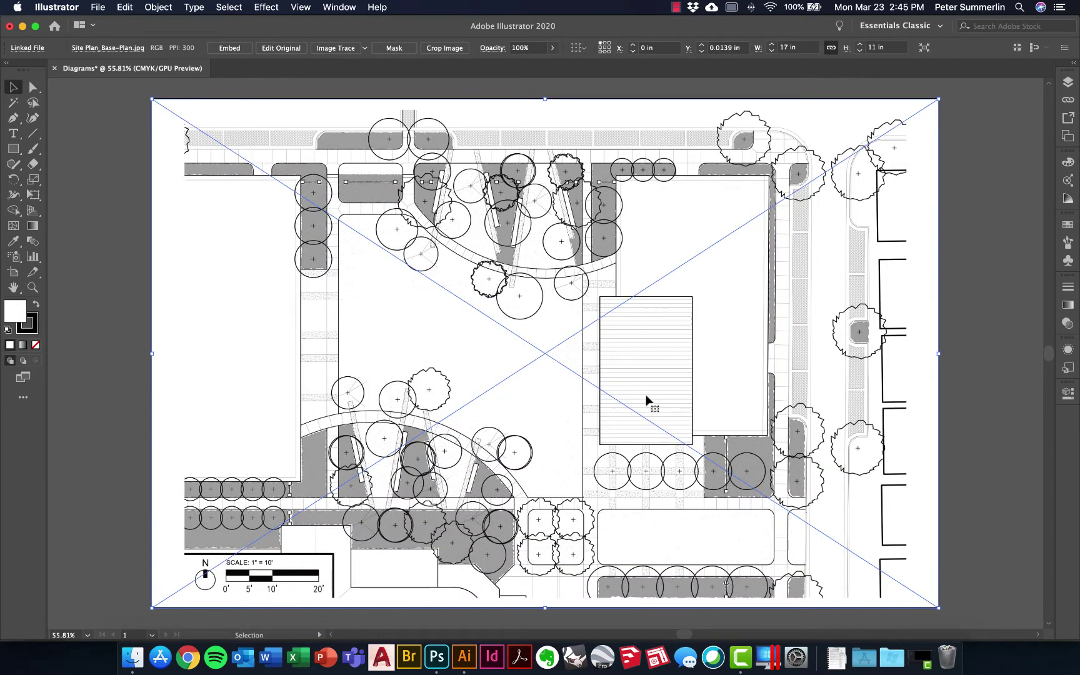
pyautogui.moveTo(938, 99); pyautogui.dragTo(554, 355)
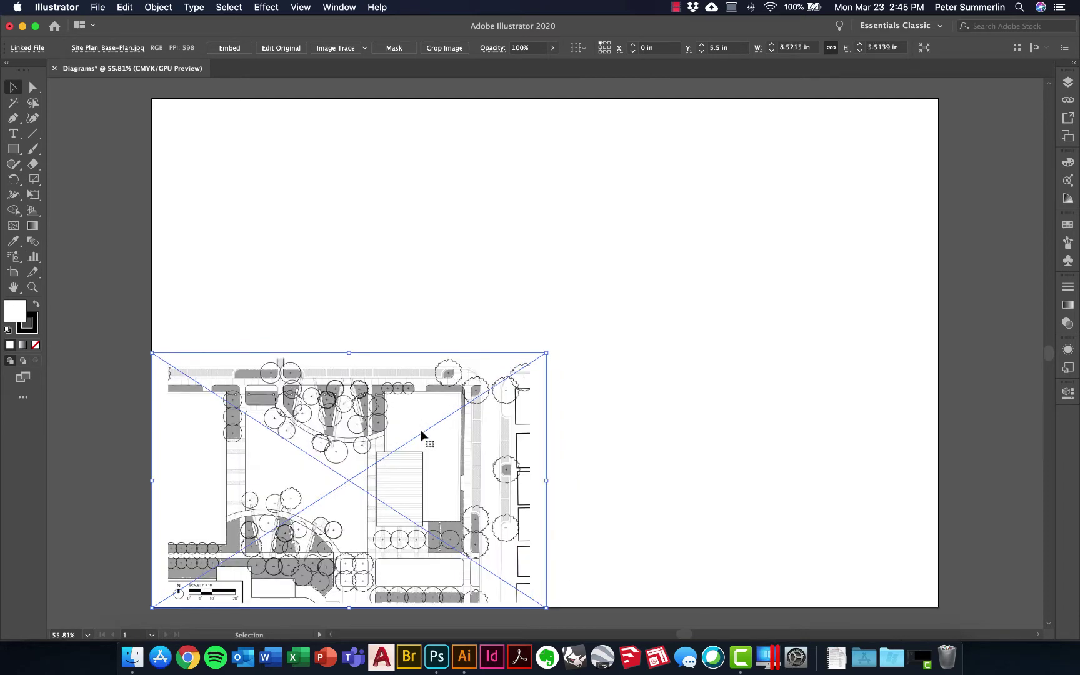
pyautogui.moveTo(373, 465); pyautogui.dragTo(389, 325)
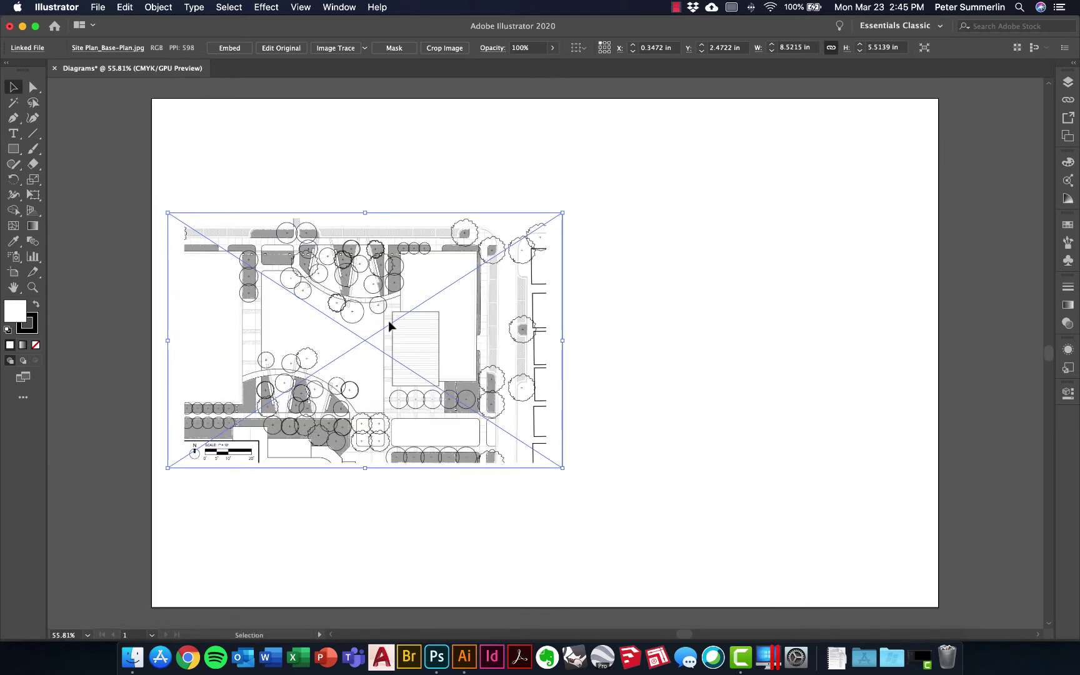
pyautogui.click(604, 266)
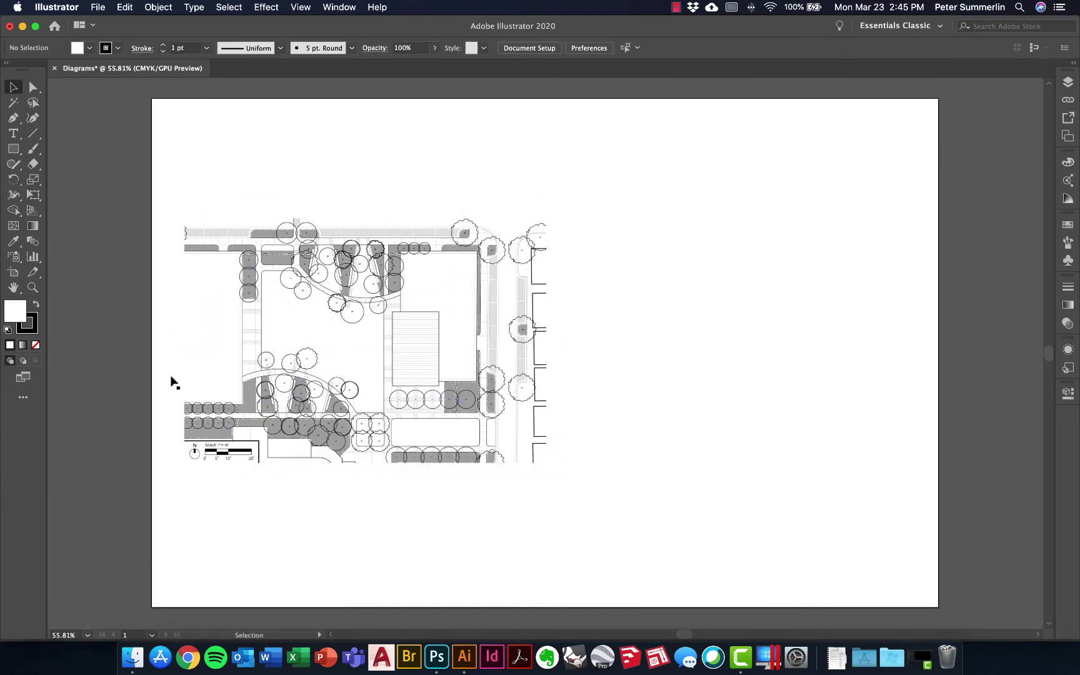
# Mask the site plan, trimming both sides to about 6.2 in wide, and shift it up-left
pyautogui.click(463, 293)
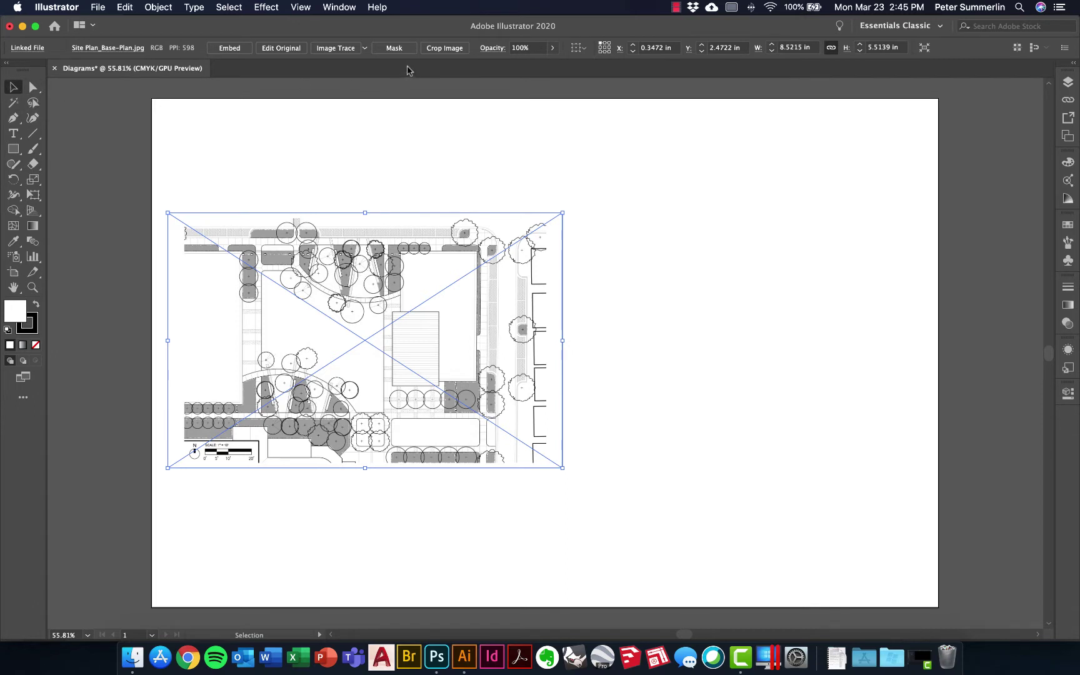
pyautogui.click(394, 49)
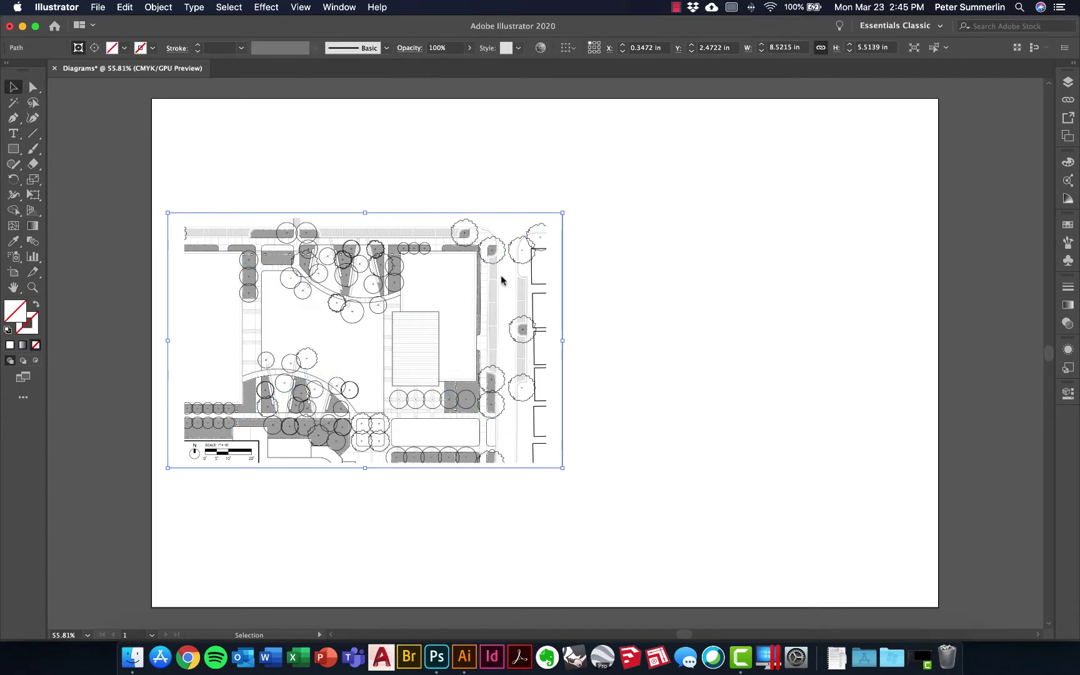
pyautogui.moveTo(562, 341); pyautogui.dragTo(508, 342)
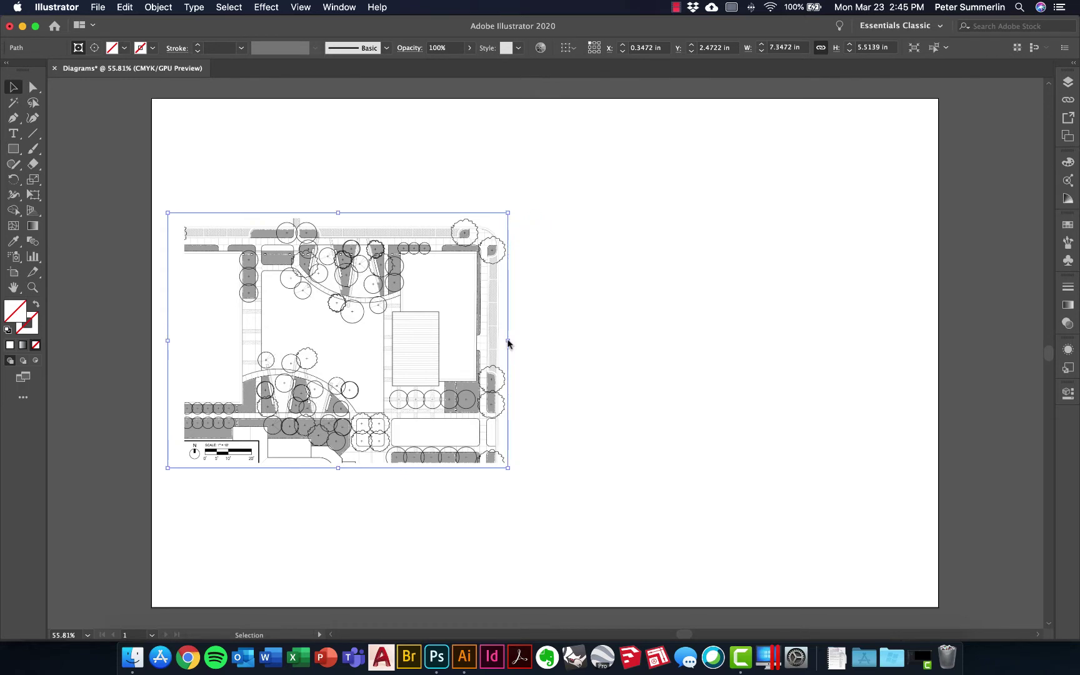
pyautogui.moveTo(169, 342); pyautogui.dragTo(222, 340)
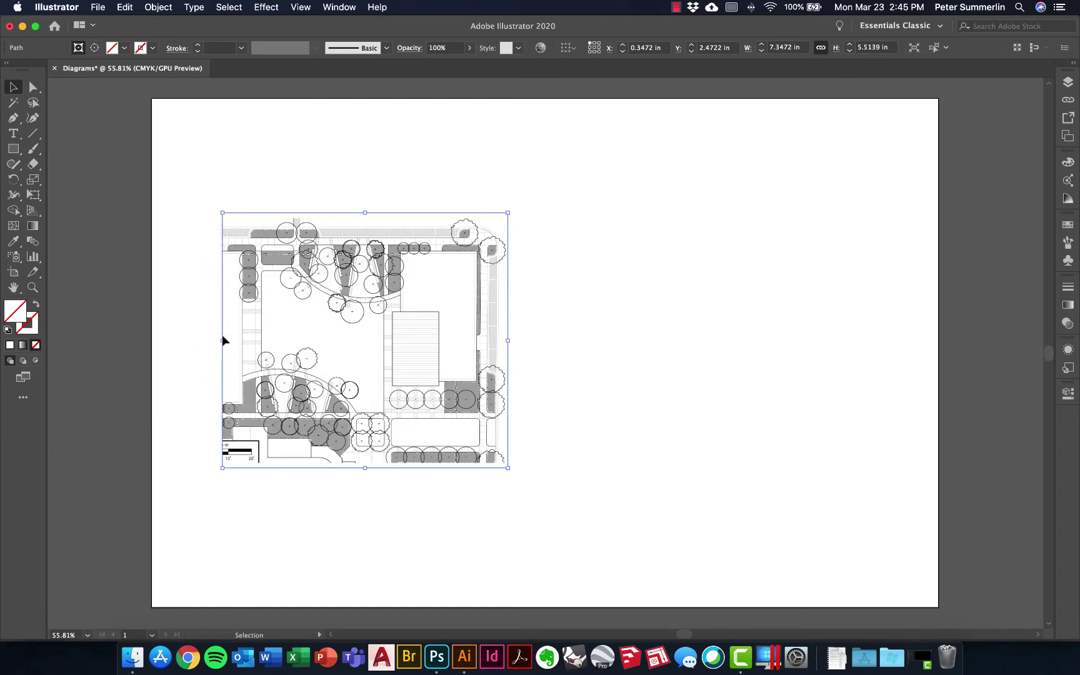
pyautogui.click(668, 336)
pyautogui.moveTo(466, 334); pyautogui.dragTo(421, 325)
pyautogui.click(519, 321)
pyautogui.click(426, 323)
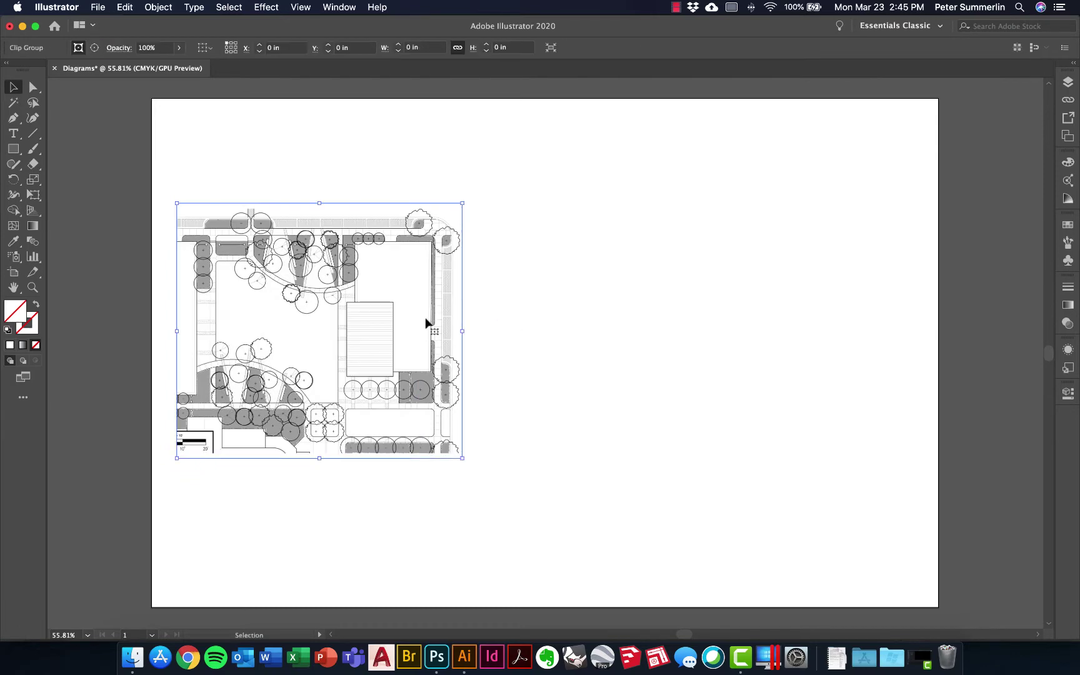
pyautogui.scroll(5, 178, 457)
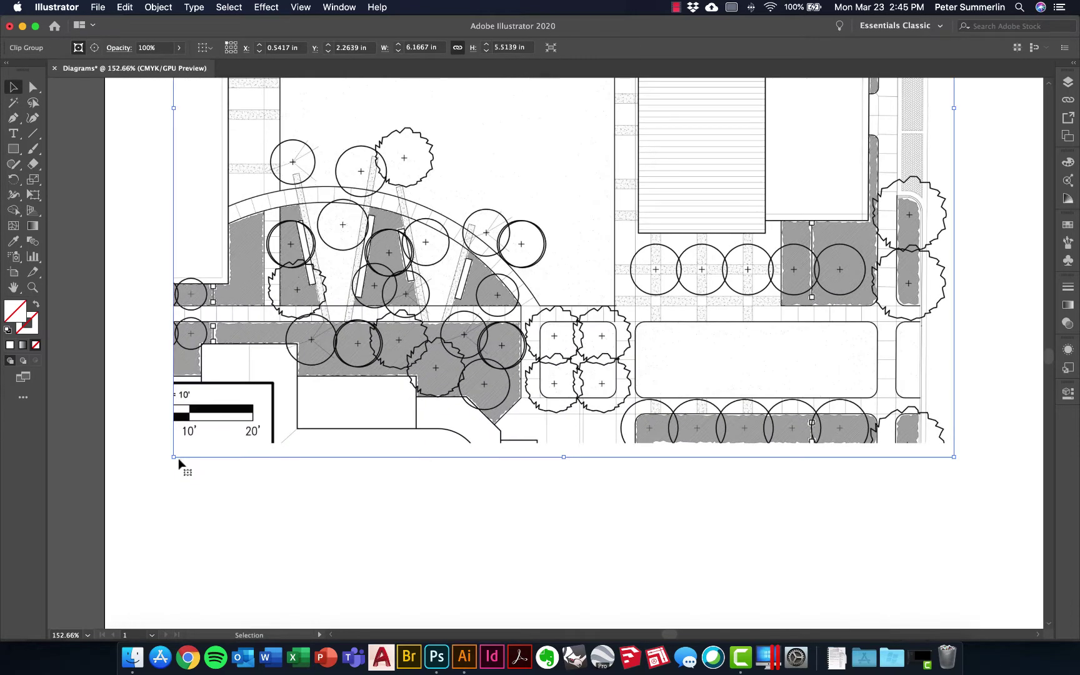
# Draw a white-filled rectangle over the site plan's lower-left scale bar
pyautogui.press('m')
pyautogui.moveTo(163, 389); pyautogui.dragTo(267, 444)
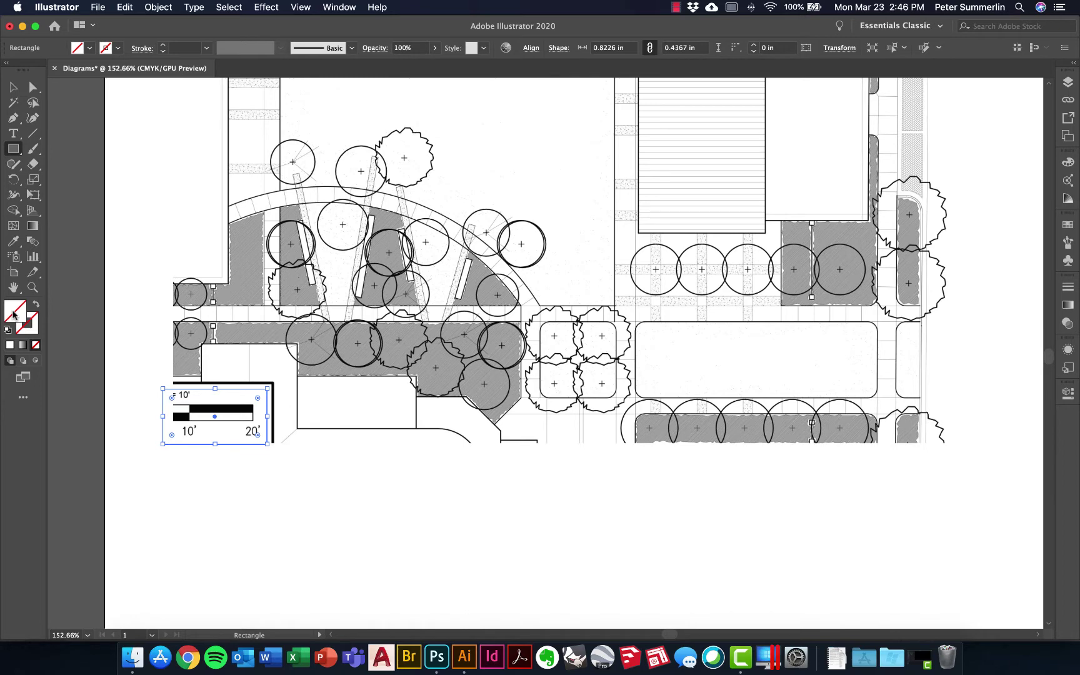
pyautogui.click(9, 345)
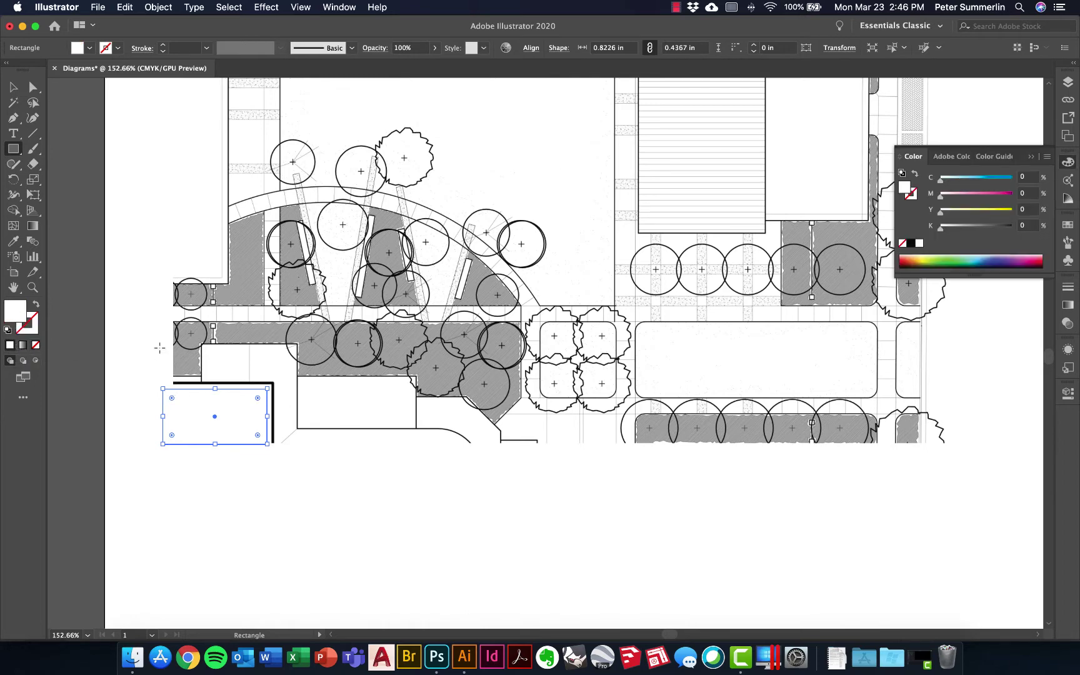
pyautogui.click(13, 87)
pyautogui.click(155, 304)
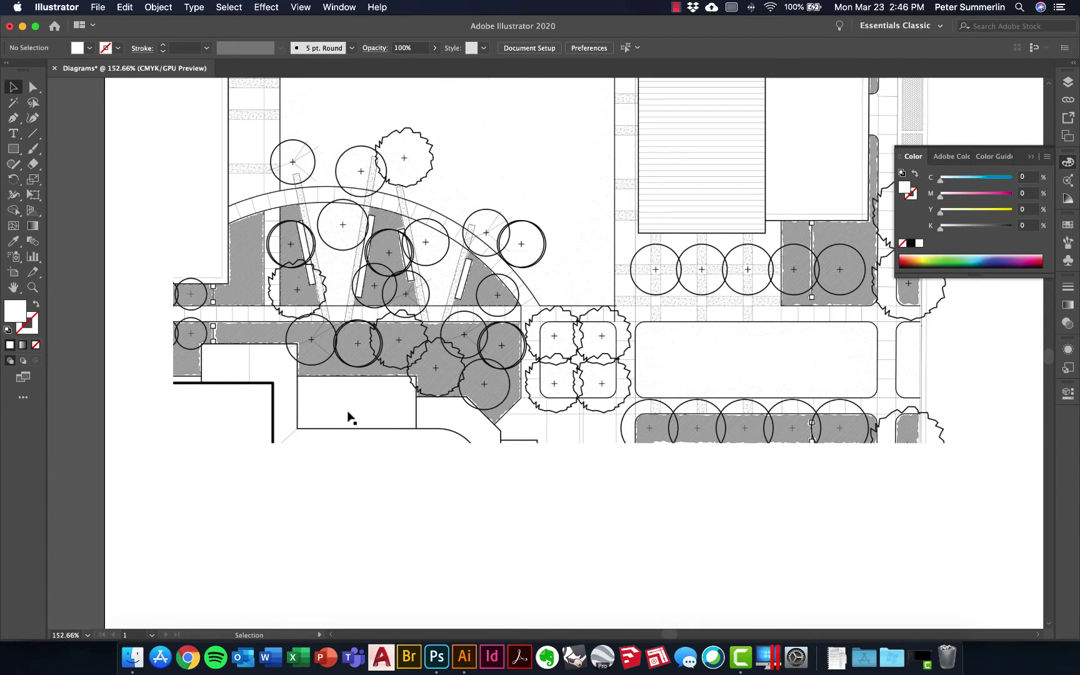
pyautogui.scroll(-5, 350, 418)
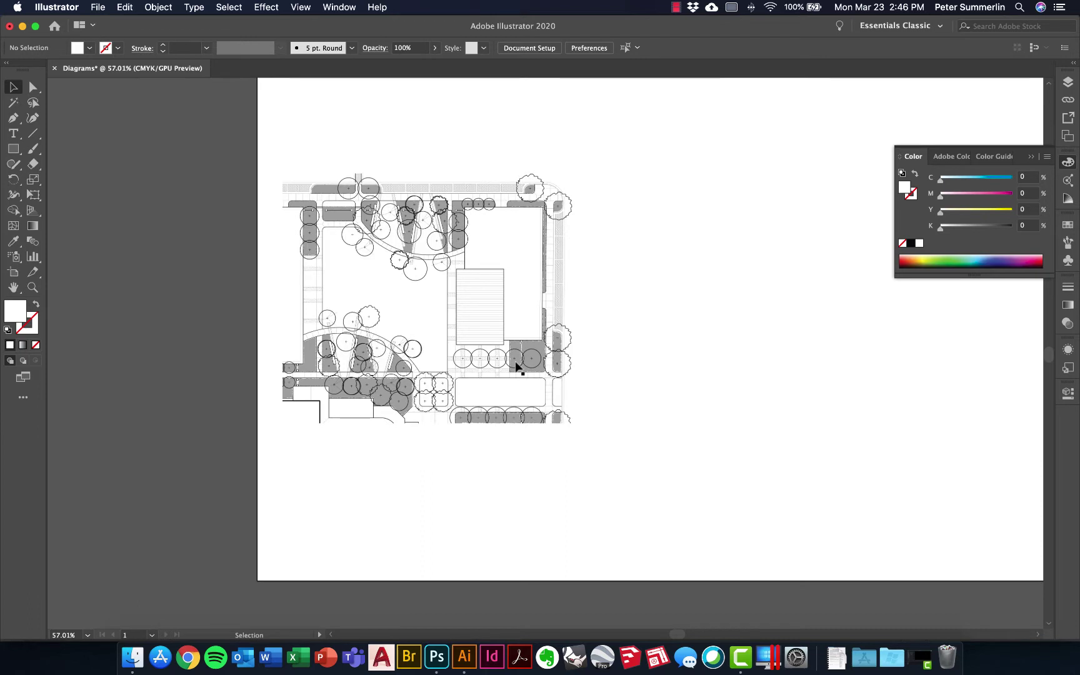
pyautogui.click(501, 263)
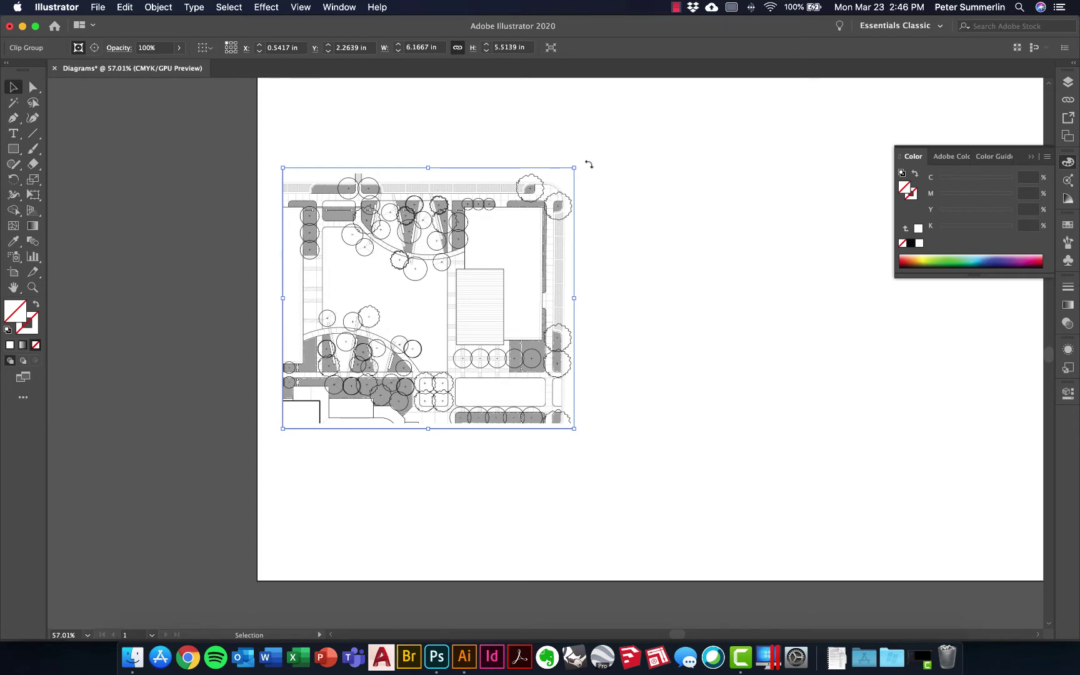
pyautogui.moveTo(573, 169); pyautogui.dragTo(599, 147)
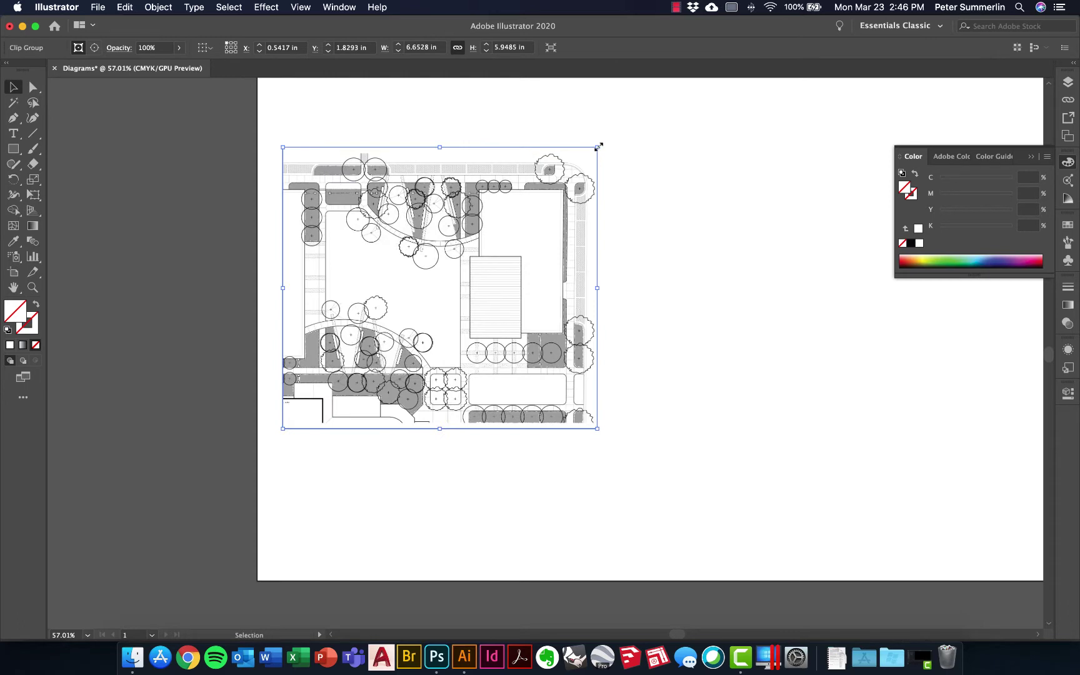
pyautogui.press('super+z')
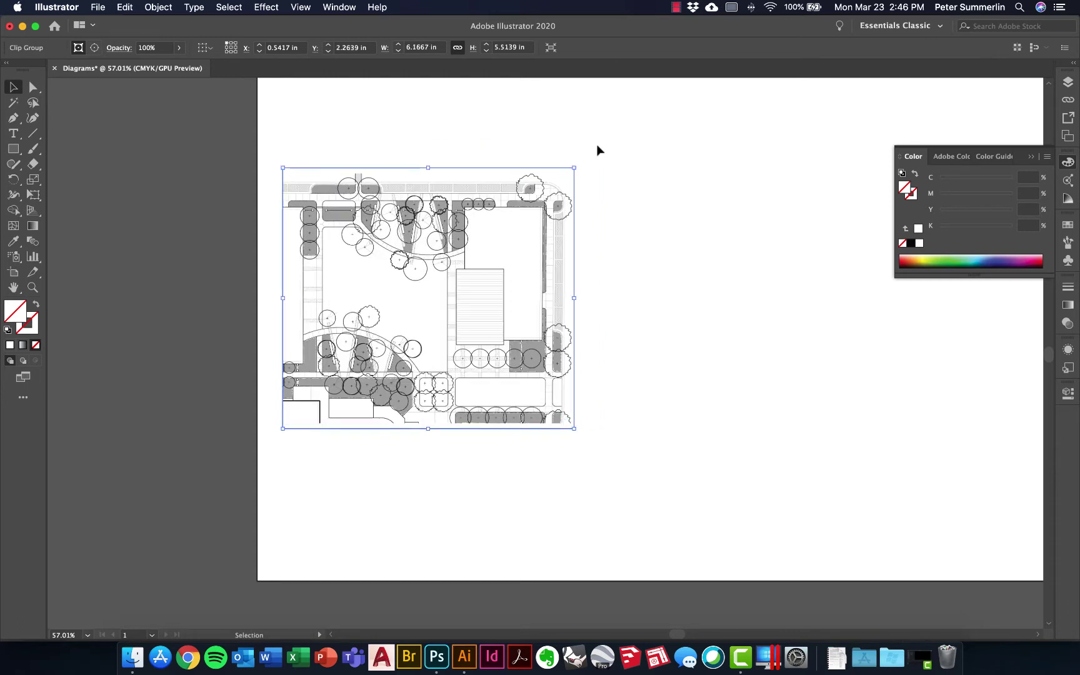
pyautogui.click(94, 48)
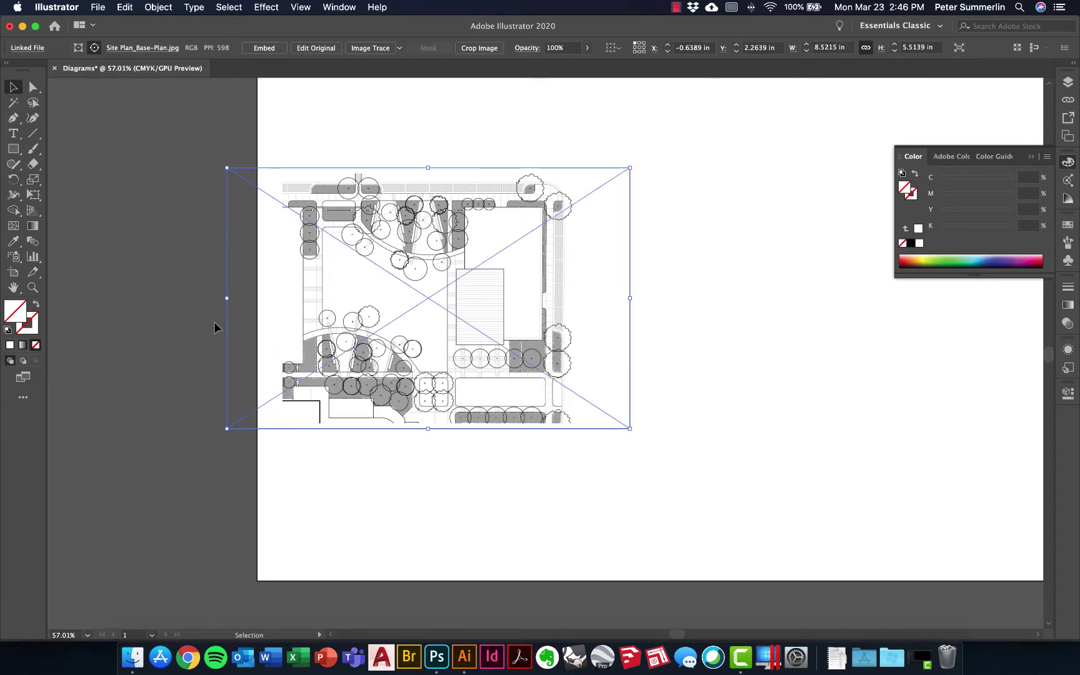
pyautogui.moveTo(461, 294); pyautogui.dragTo(431, 295)
pyautogui.click(76, 99)
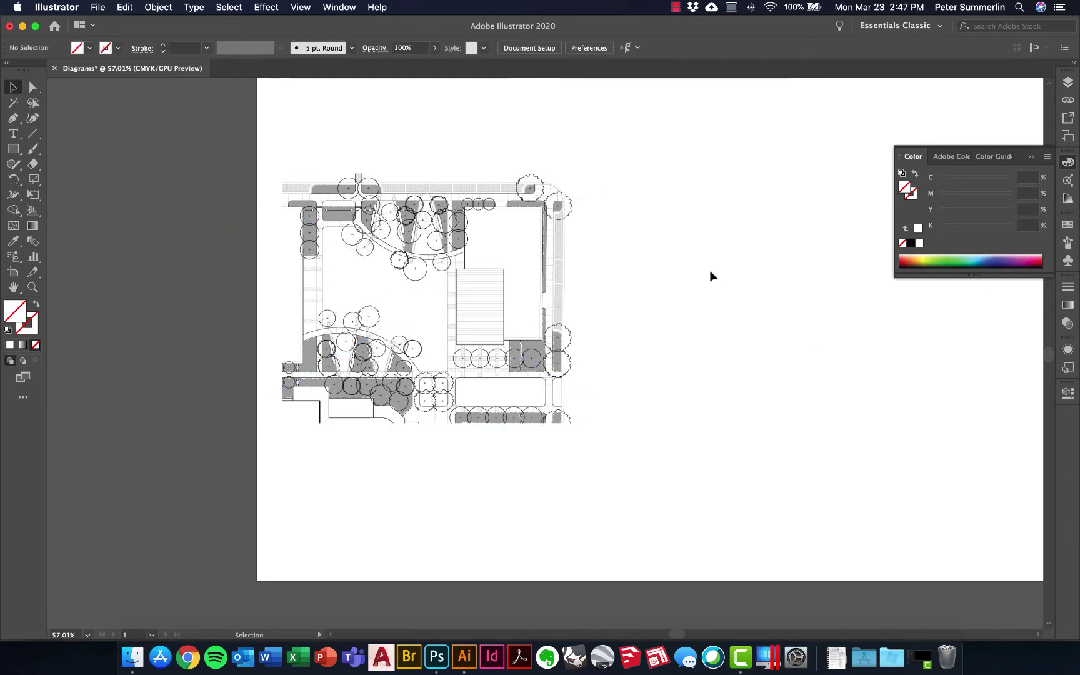
pyautogui.click(570, 296)
pyautogui.moveTo(489, 287); pyautogui.dragTo(589, 241)
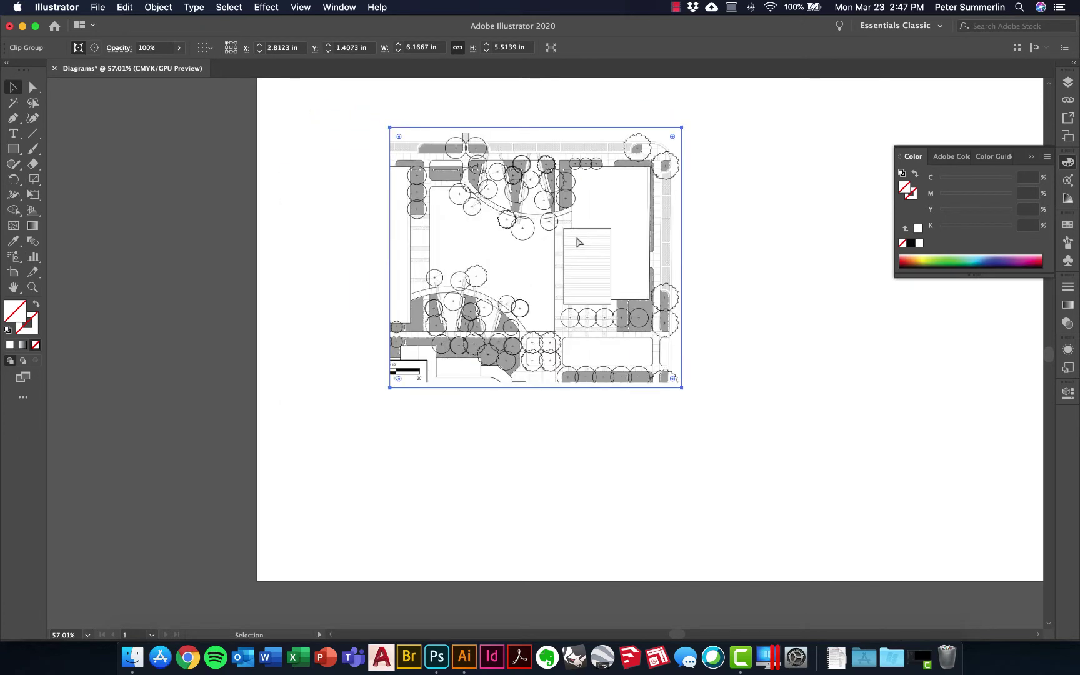
pyautogui.press('cmd+z')
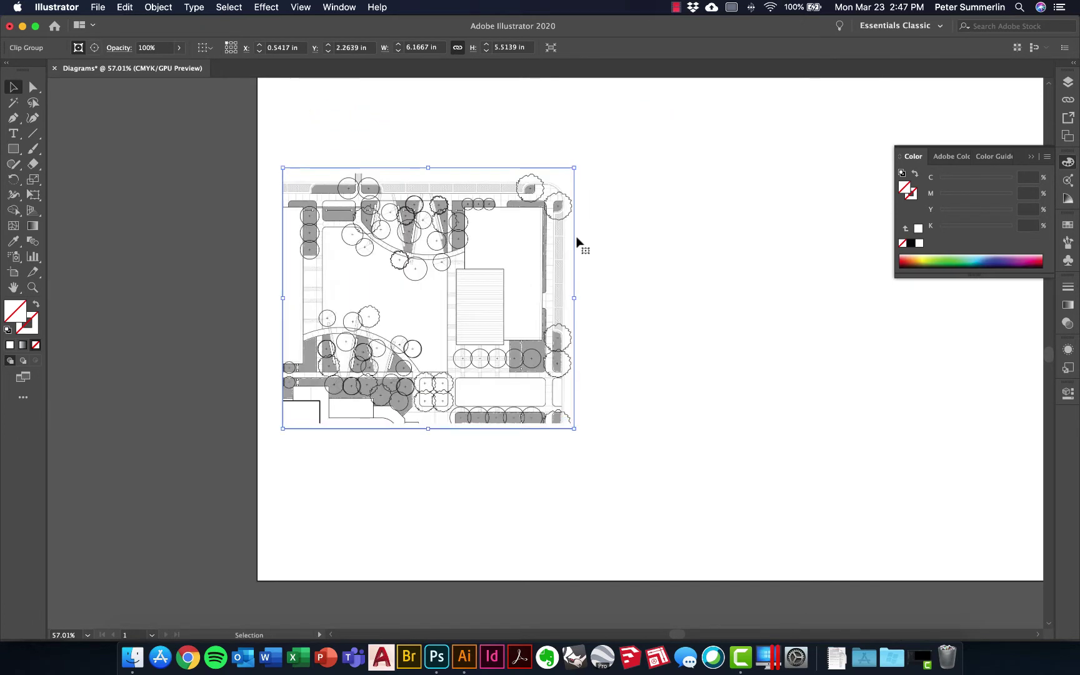
pyautogui.click(33, 89)
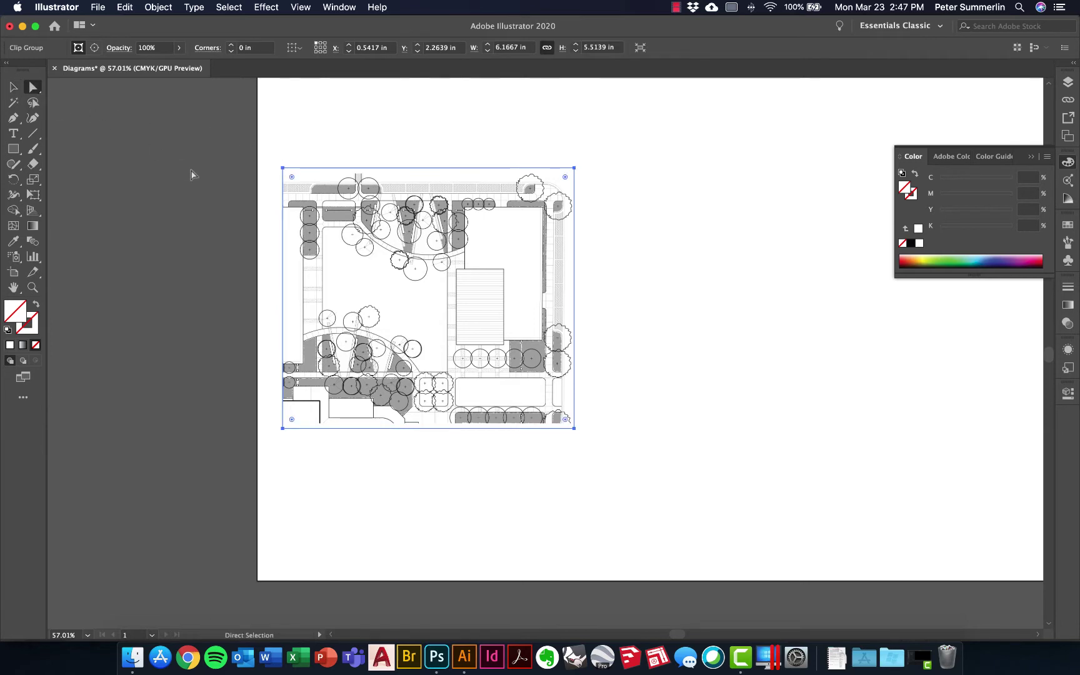
pyautogui.click(193, 175)
pyautogui.click(335, 228)
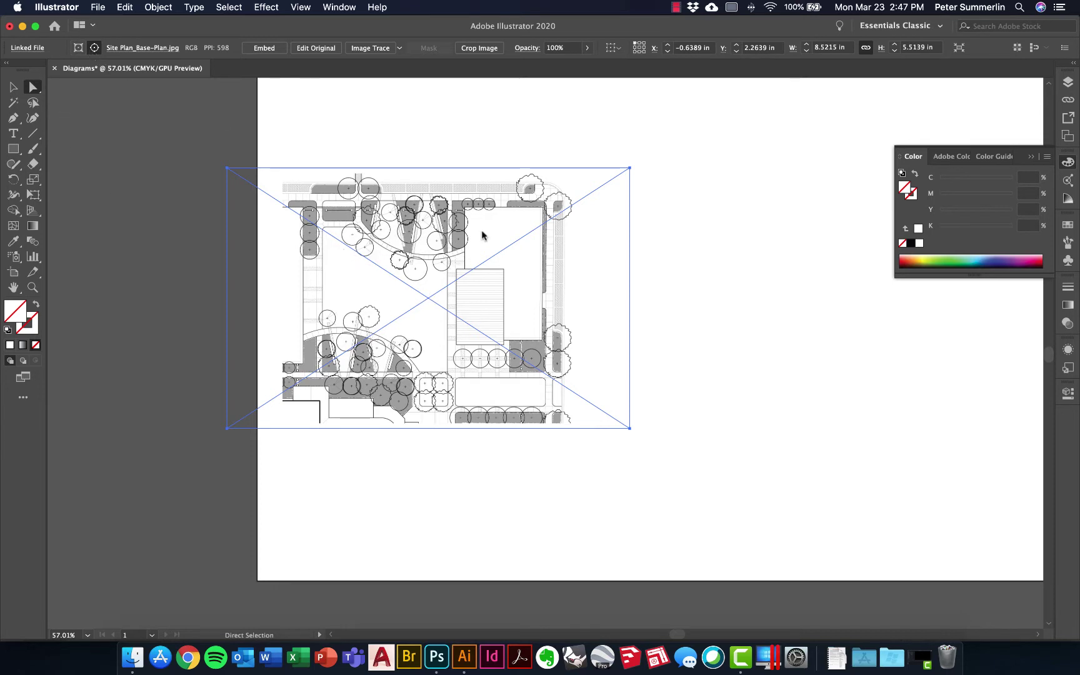
pyautogui.click(13, 87)
pyautogui.click(135, 140)
pyautogui.scroll(-3, 737, 191)
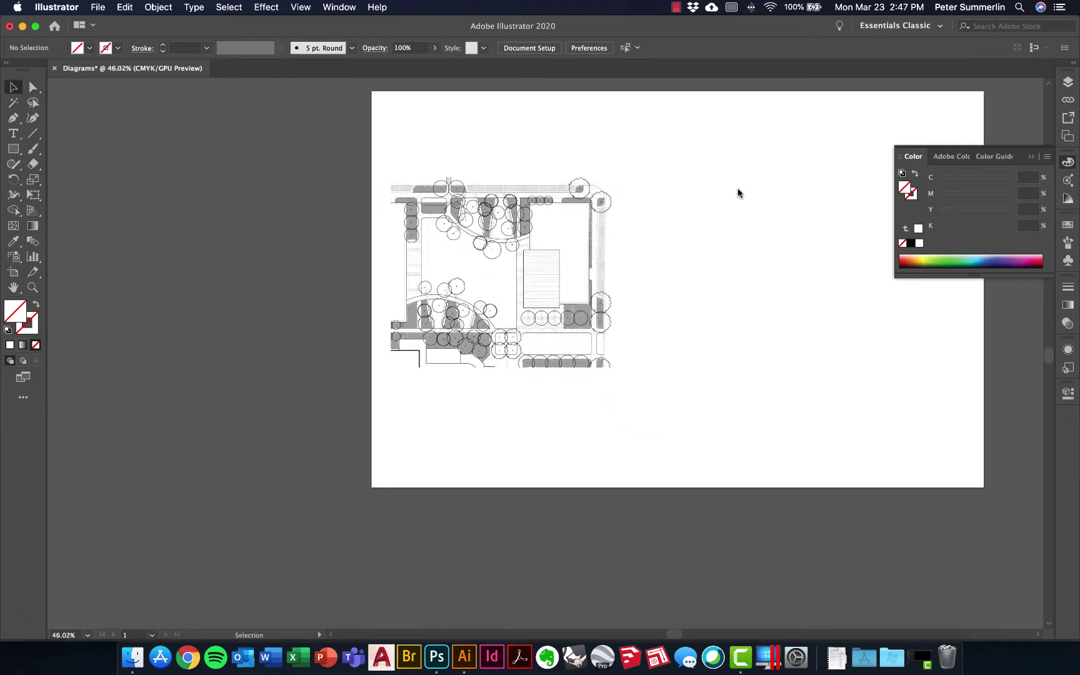
pyautogui.press('super+a')
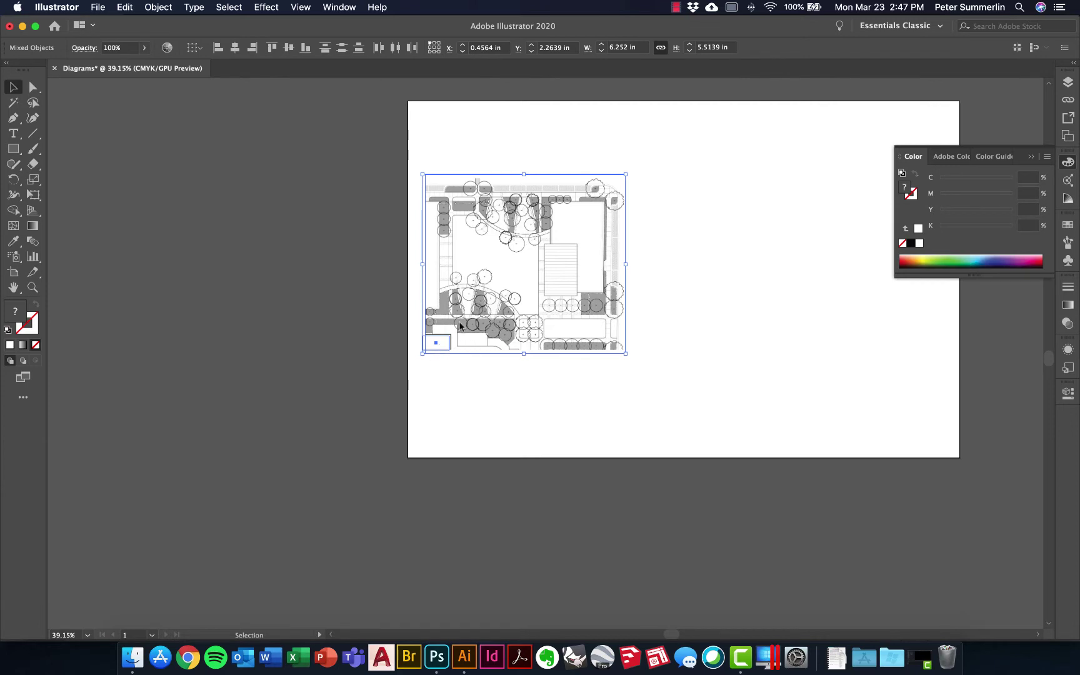
# Group the cropped site plan and place a horizontally aligned copy to its right
pyautogui.rightClick(480, 311)
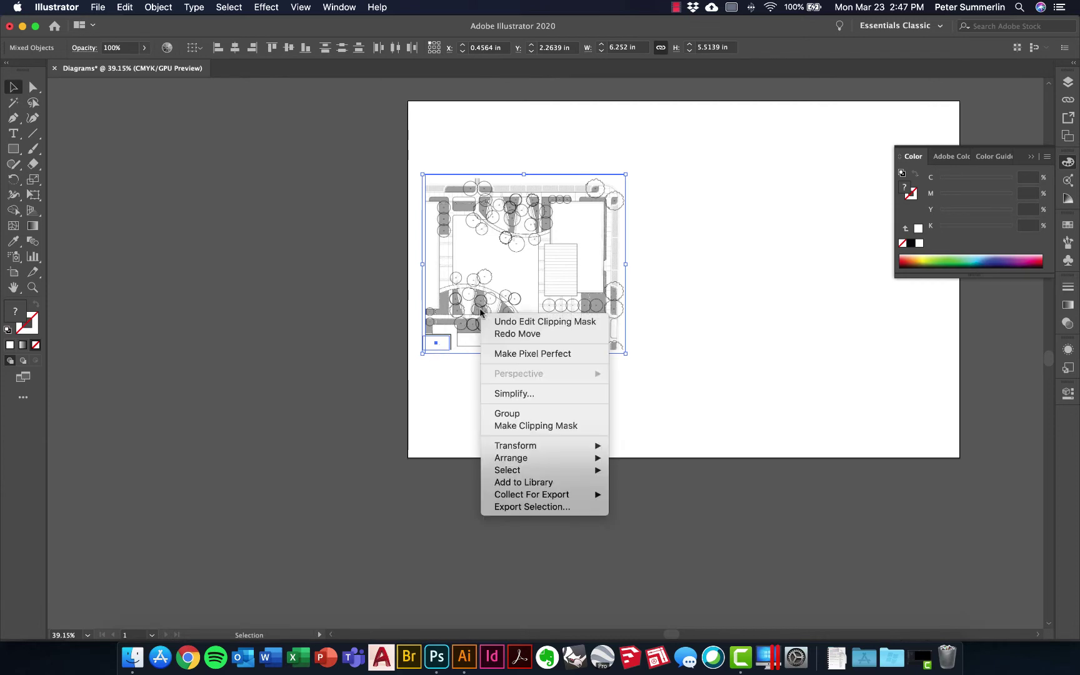
pyautogui.click(522, 415)
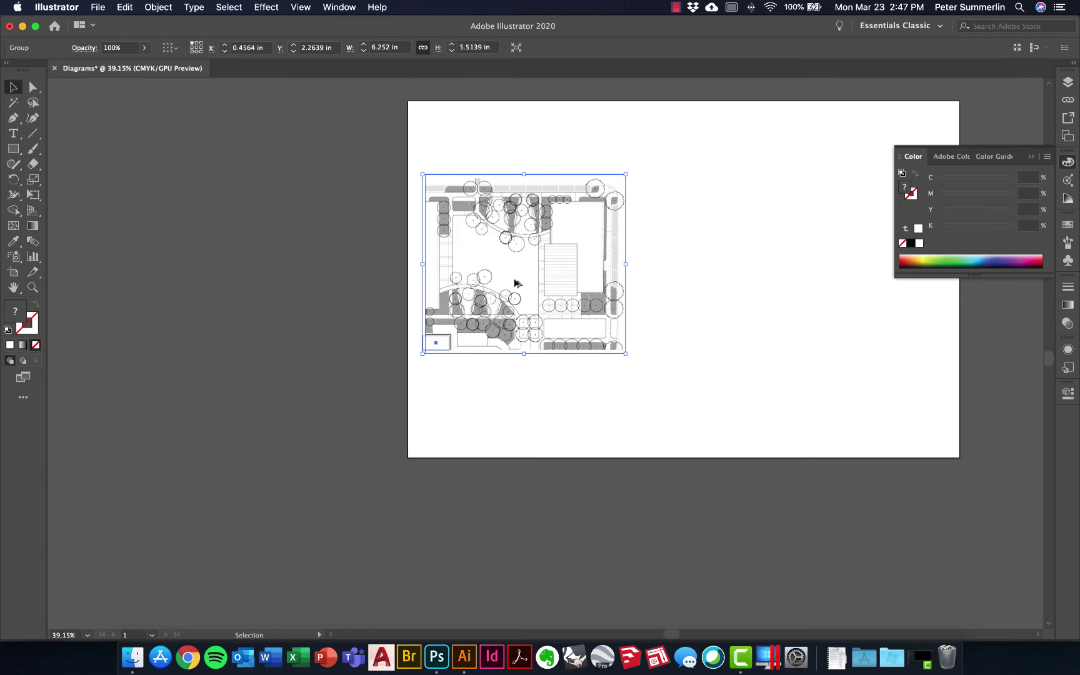
pyautogui.moveTo(516, 272); pyautogui.dragTo(752, 263)
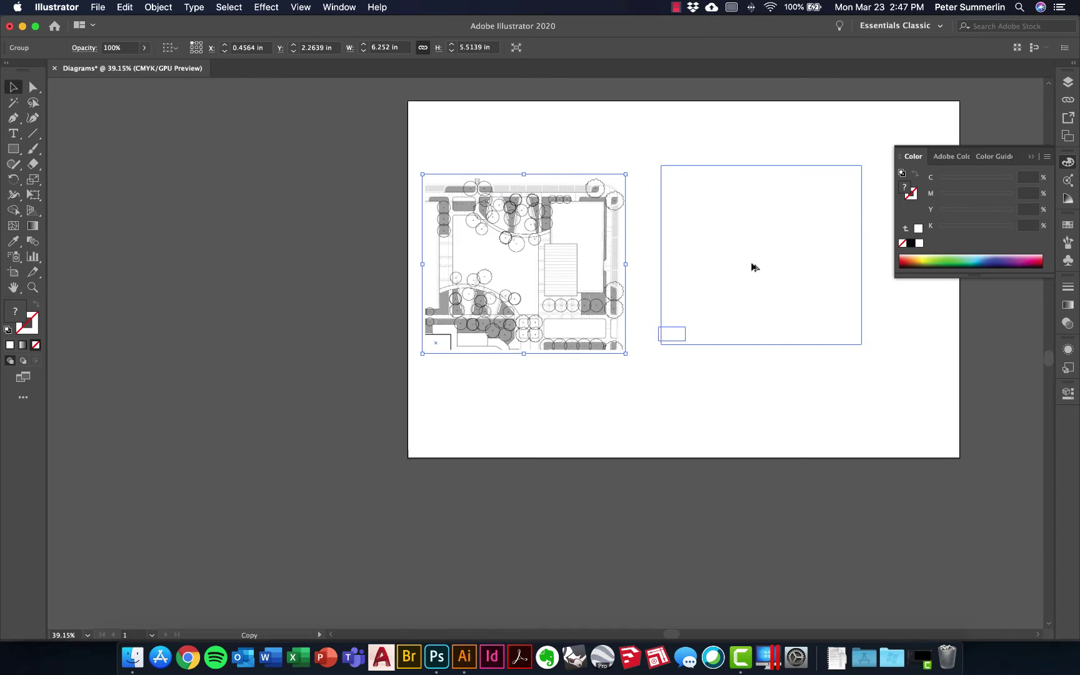
pyautogui.press('shift')
pyautogui.moveTo(754, 267)
pyautogui.mouseDown()
pyautogui.moveTo(726, 265)
pyautogui.moveTo(734, 269)
pyautogui.mouseUp()
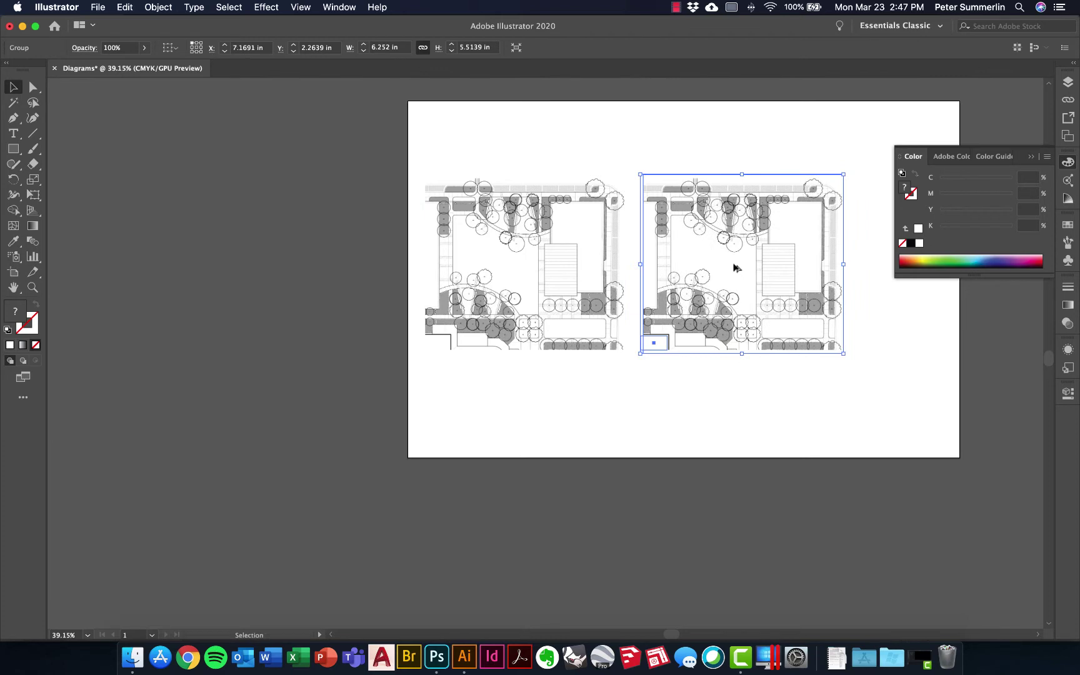
pyautogui.click(850, 324)
# Scale both site plans up together to about 16.10 × 6.85 in
pyautogui.hscroll(5, 850, 323)
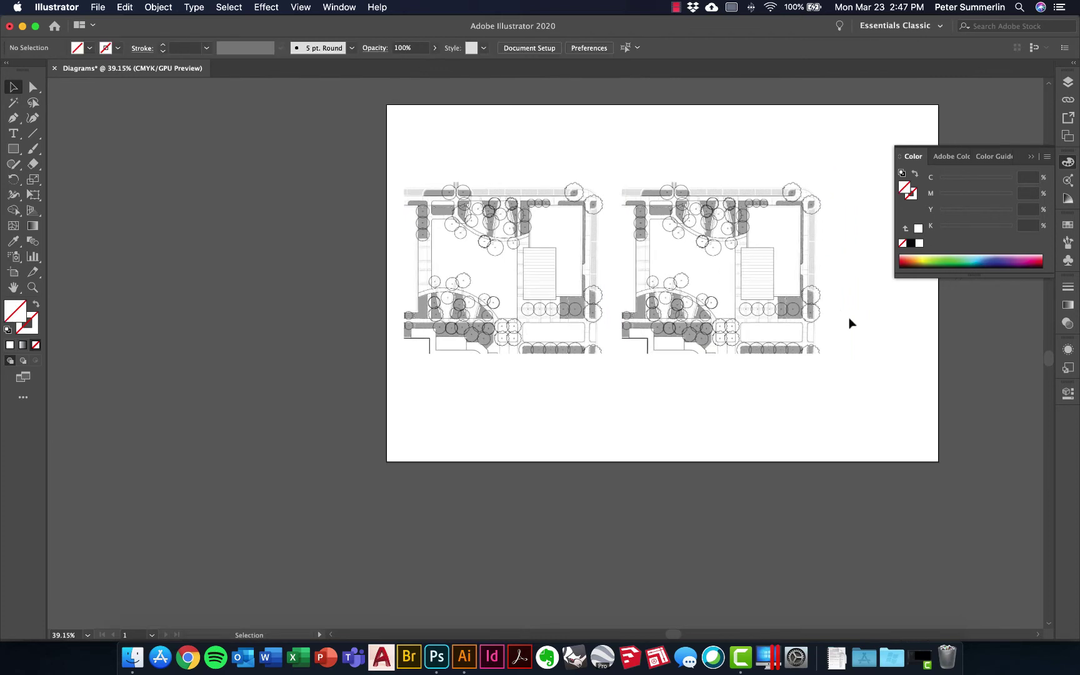
pyautogui.moveTo(501, 255); pyautogui.dragTo(387, 332)
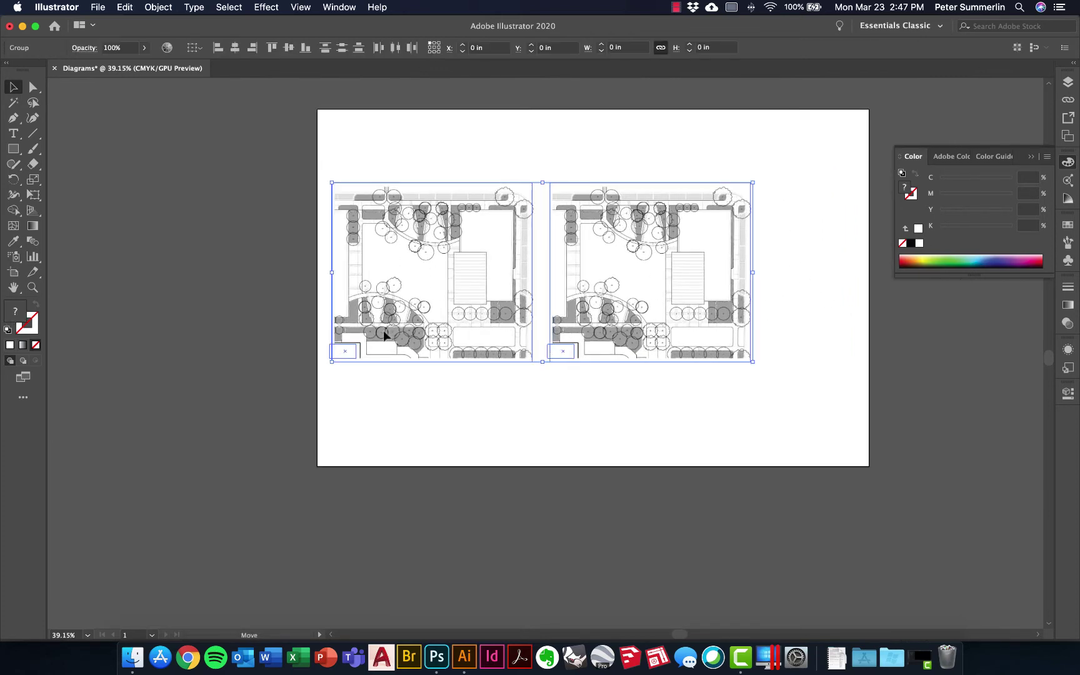
pyautogui.moveTo(579, 337); pyautogui.dragTo(582, 338)
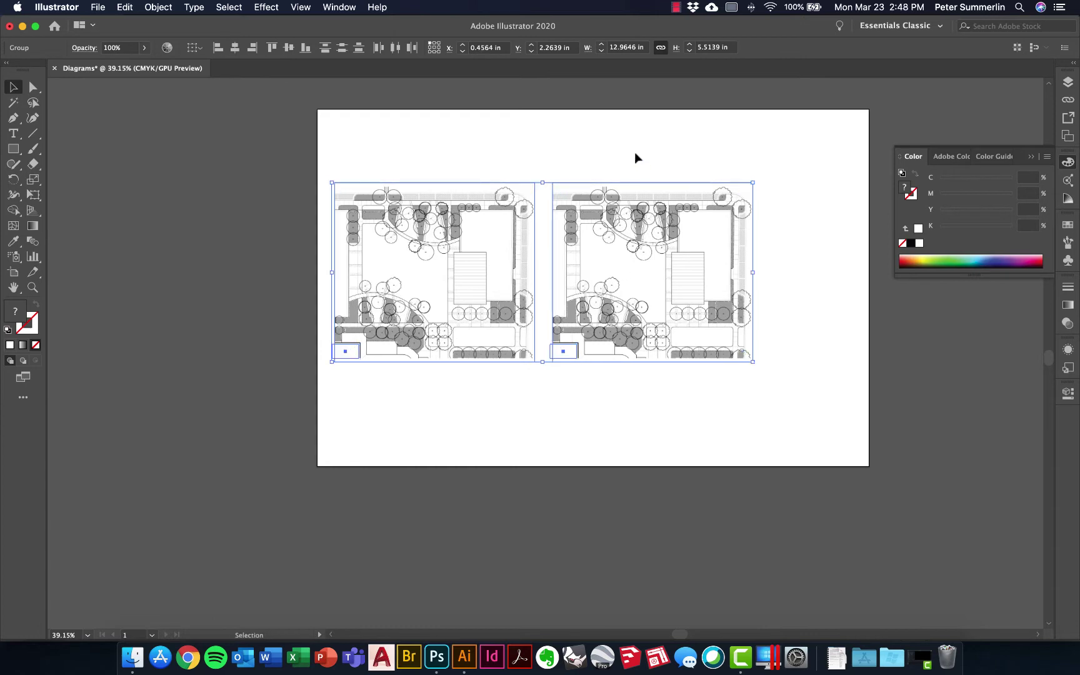
pyautogui.moveTo(753, 182); pyautogui.dragTo(865, 140)
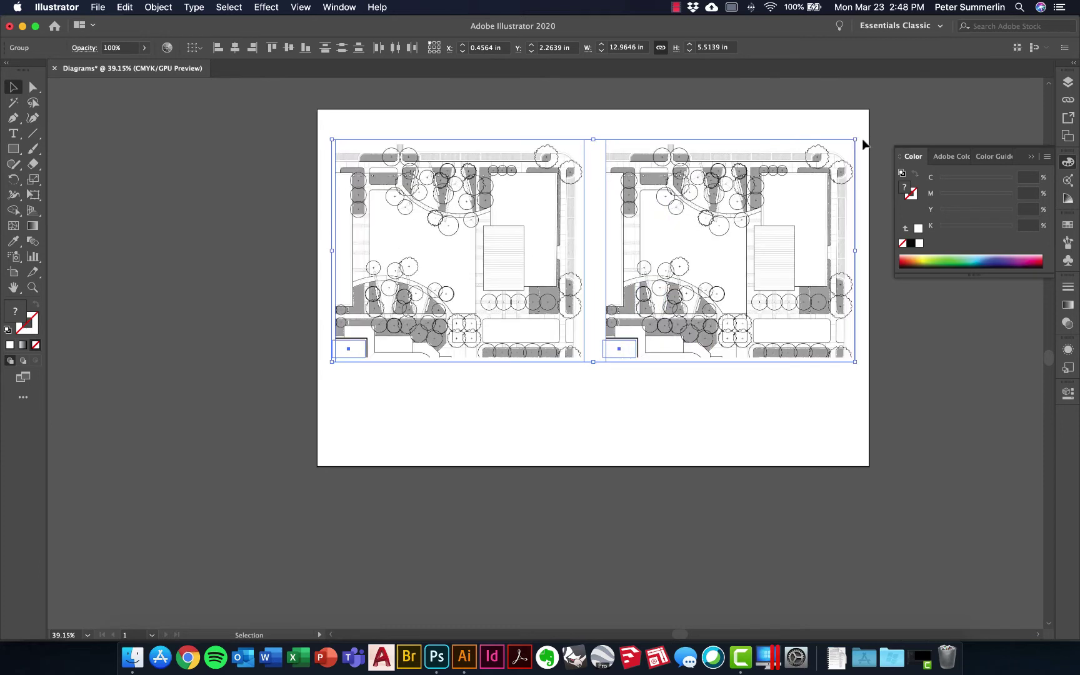
pyautogui.click(804, 425)
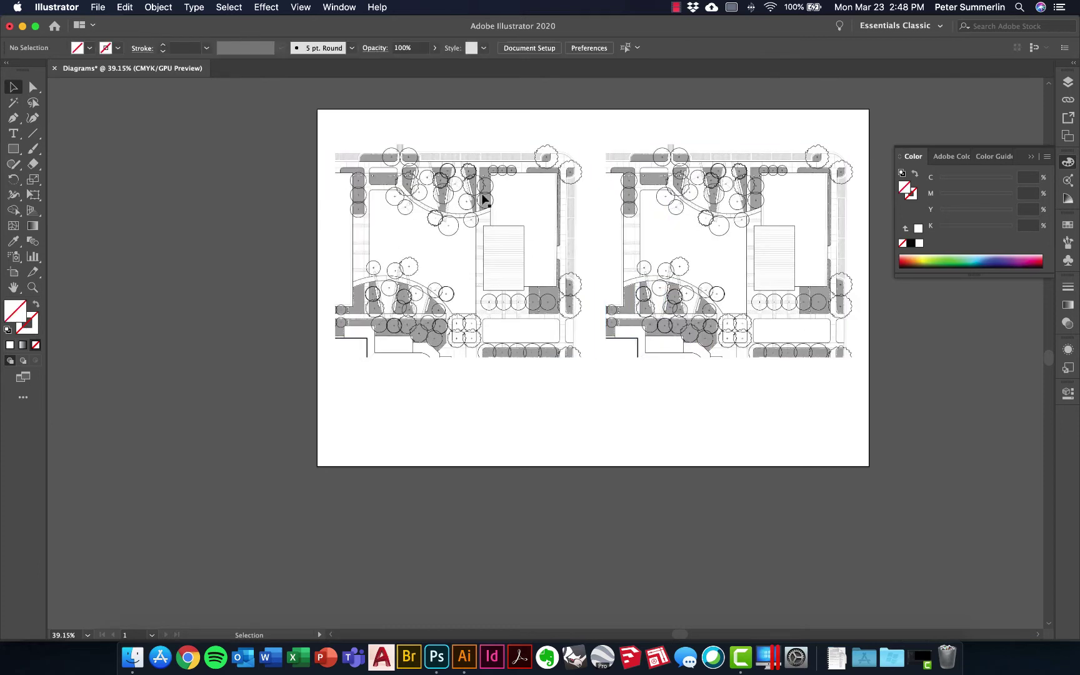
# Fade the left site plan's opacity down toward 50%
pyautogui.click(540, 223)
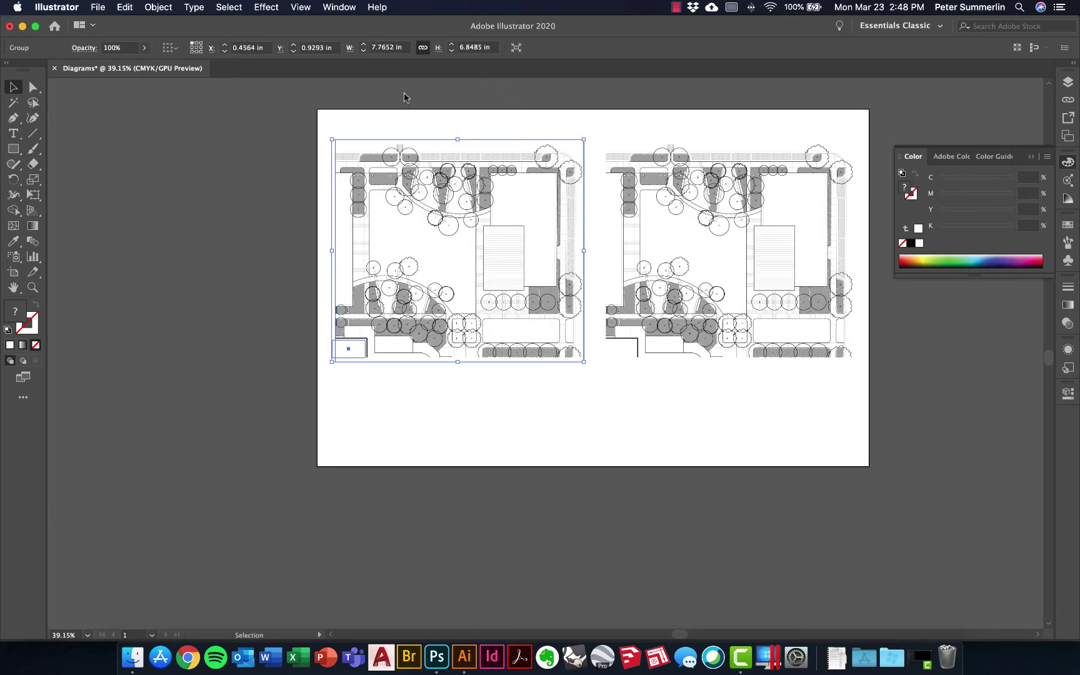
pyautogui.click(144, 50)
pyautogui.moveTo(140, 66); pyautogui.dragTo(120, 67)
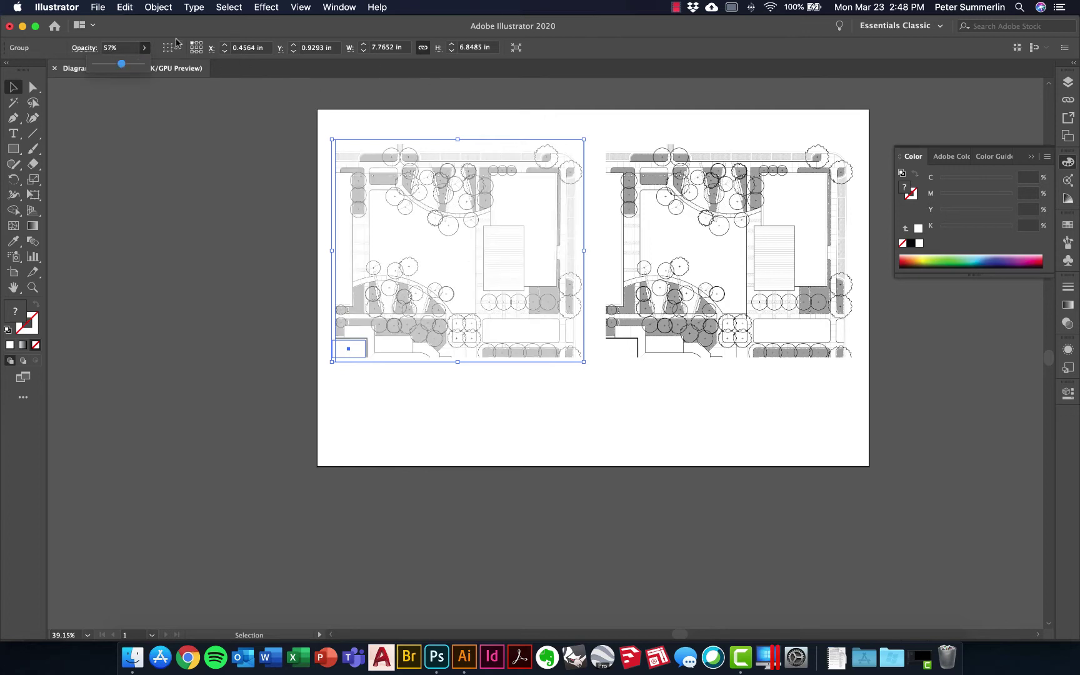
pyautogui.click(128, 48)
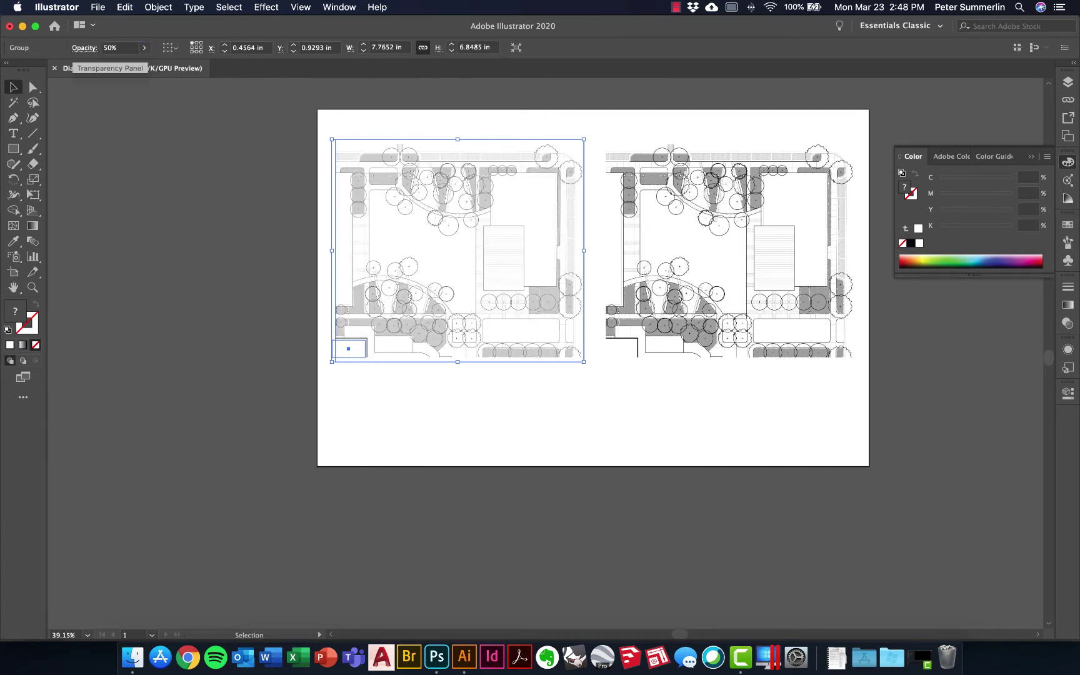
# Set the right site plan to 50% opacity and collapse the Color panel
pyautogui.click(624, 270)
pyautogui.click(130, 50)
pyautogui.write('50')
pyautogui.press('Return')
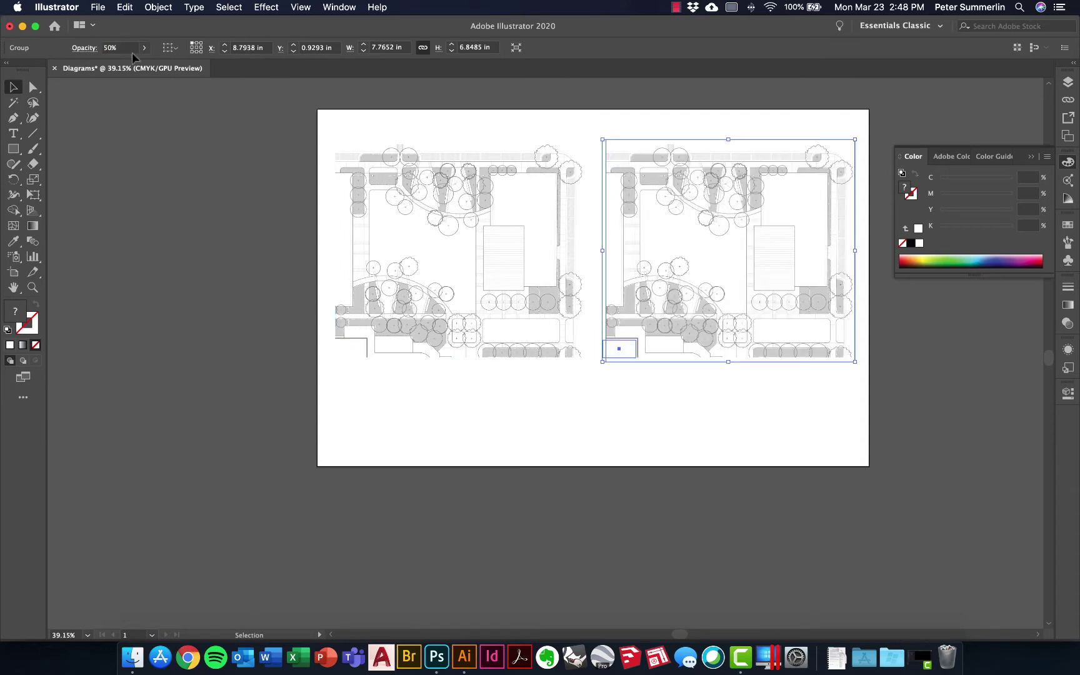
pyautogui.click(881, 341)
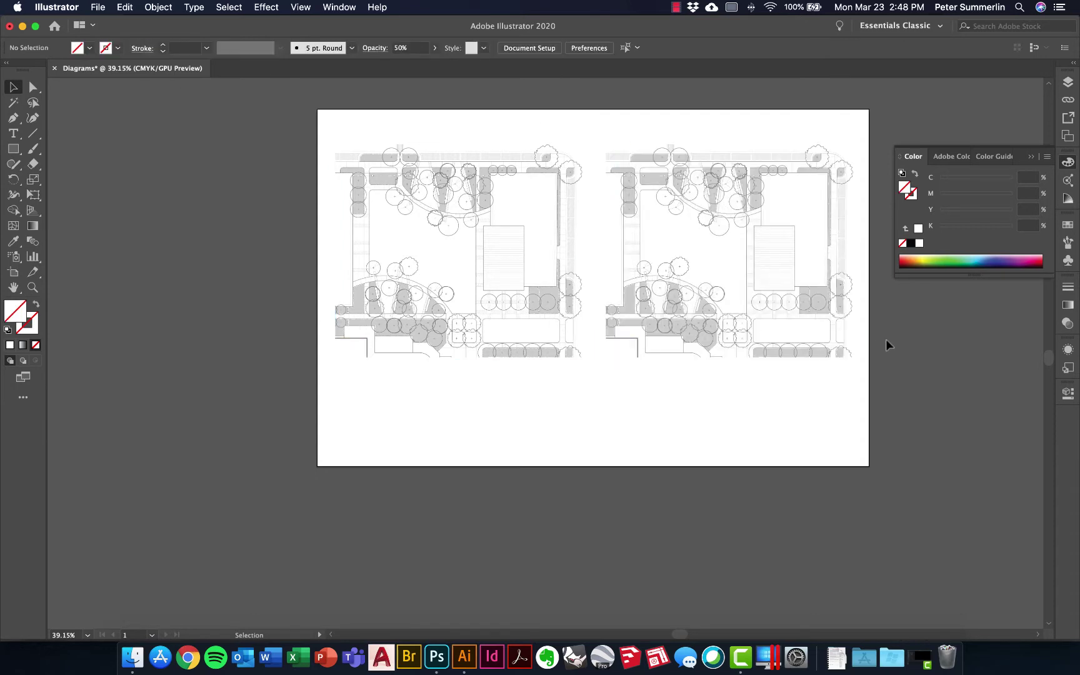
pyautogui.click(1069, 161)
pyautogui.click(633, 201)
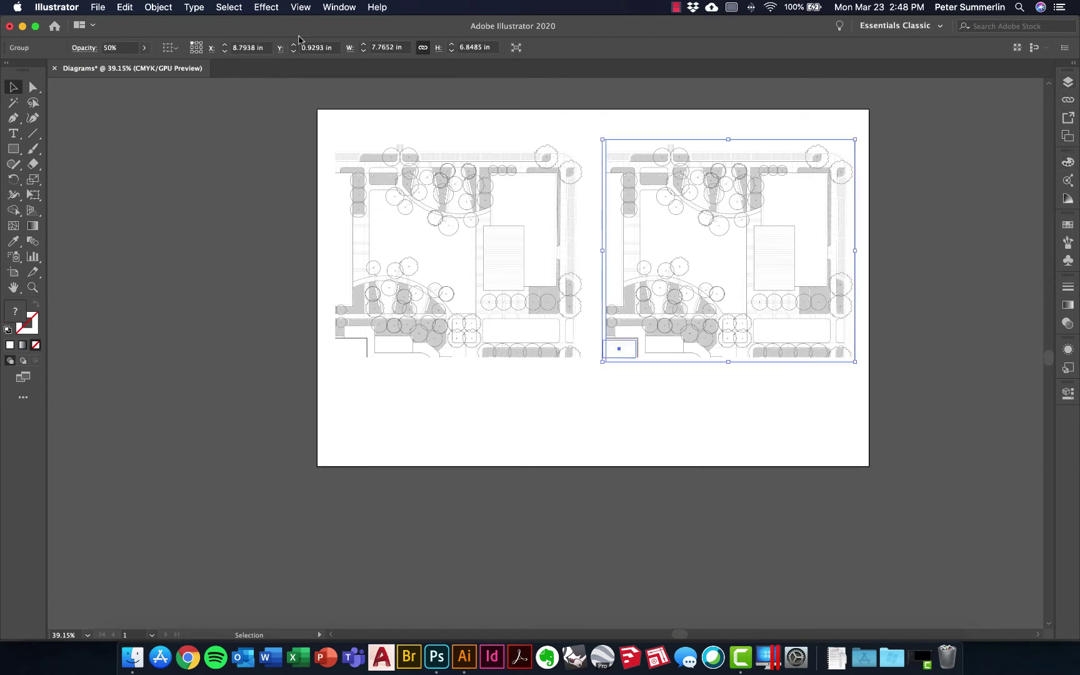
pyautogui.click(333, 8)
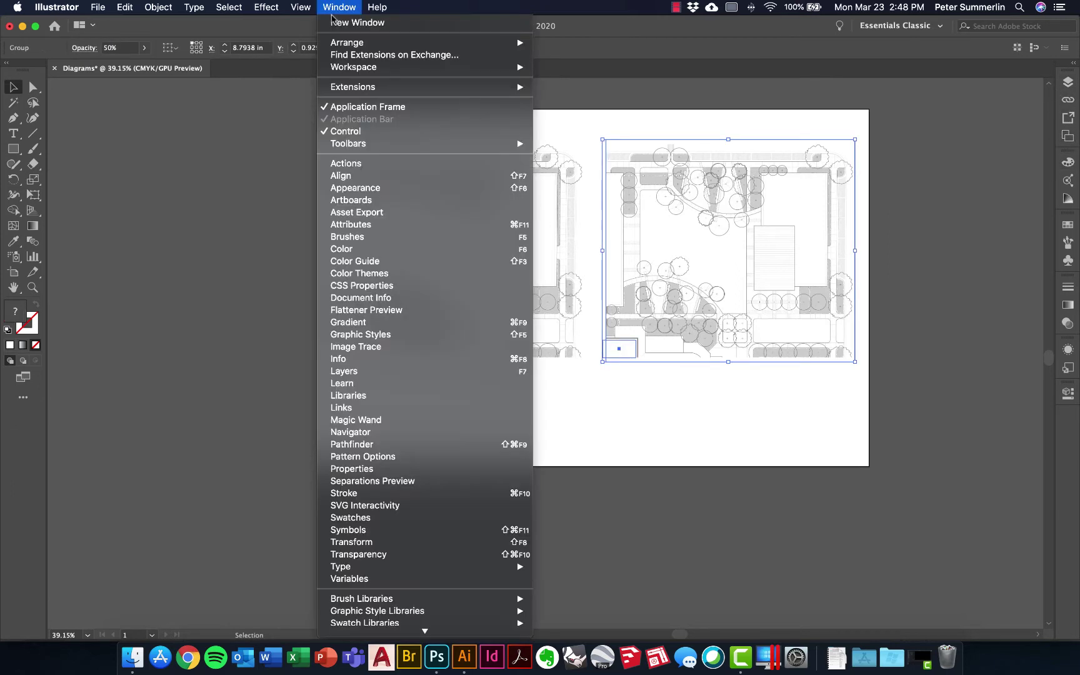
pyautogui.click(354, 407)
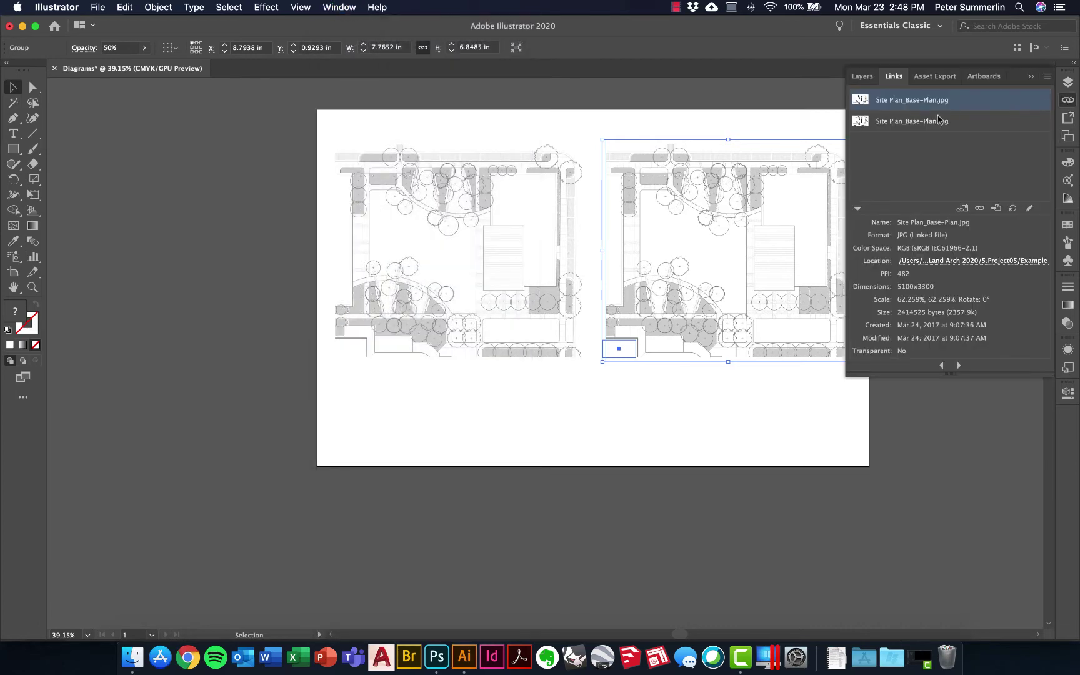
pyautogui.click(816, 105)
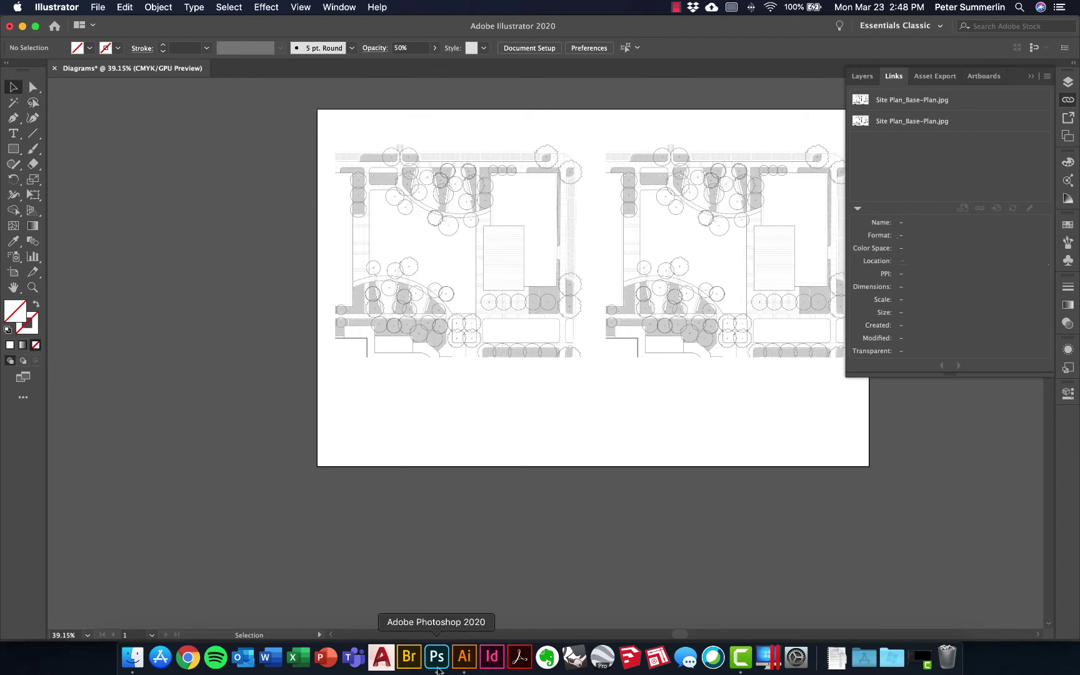
pyautogui.click(133, 661)
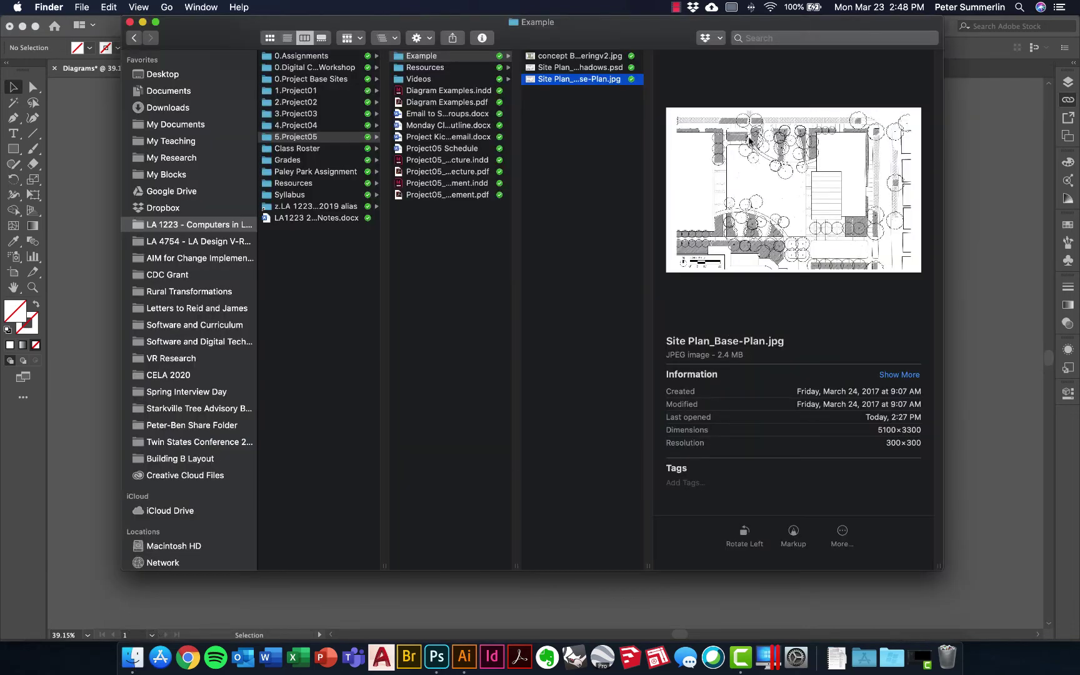
pyautogui.doubleClick(568, 68)
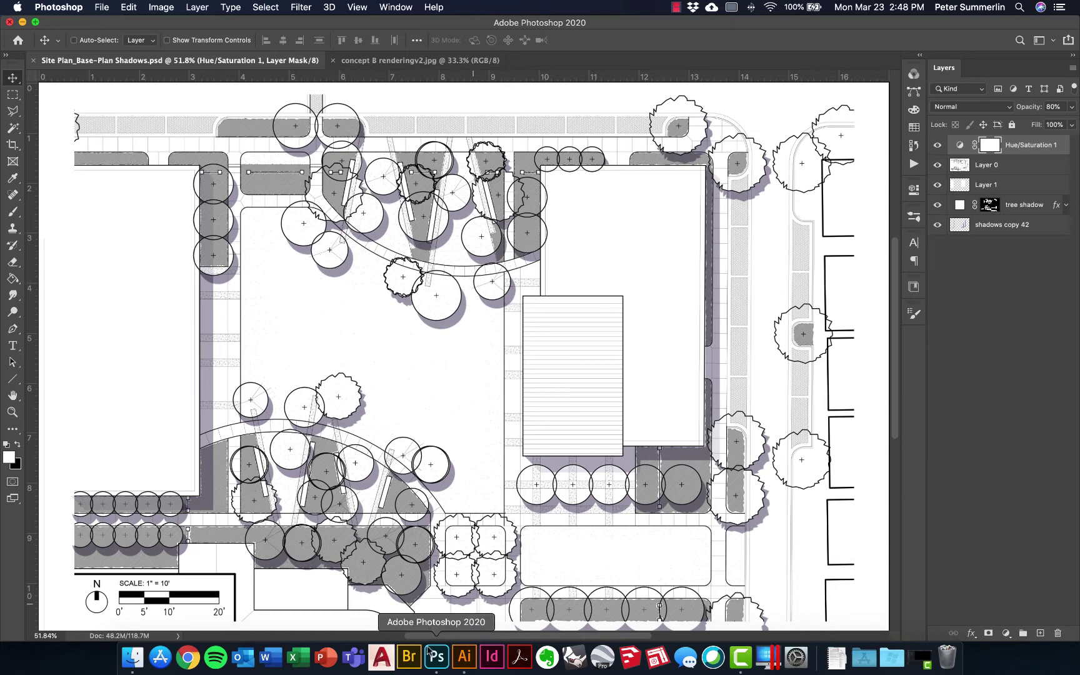
pyautogui.click(464, 656)
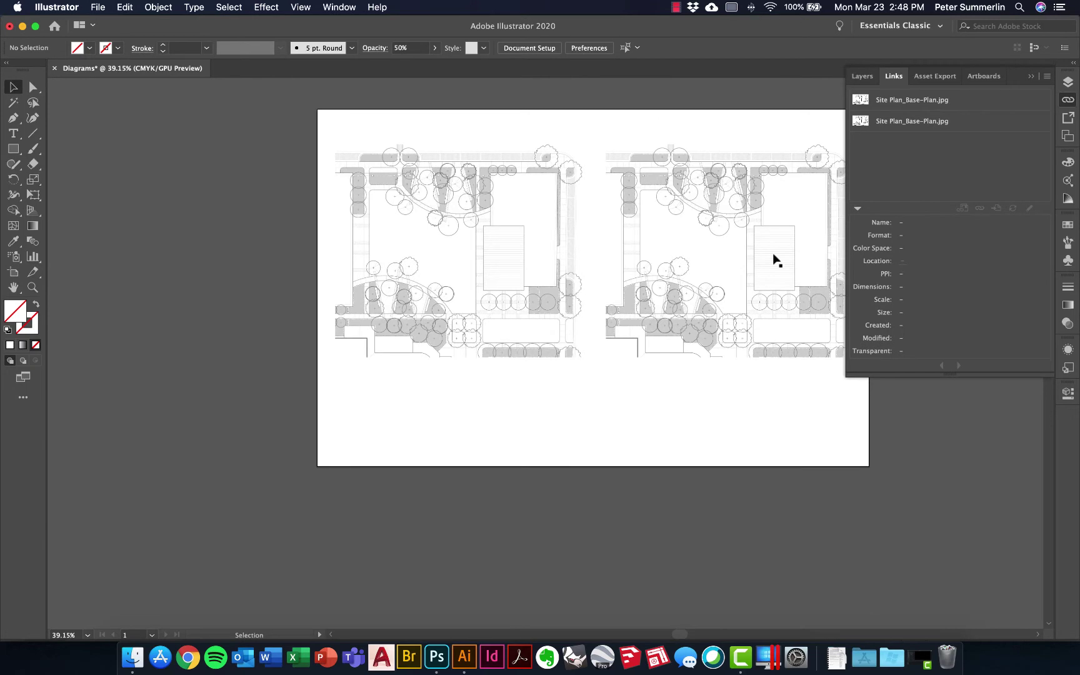
# Relink the first Site Plan_Base-Plan.jpg to Site Plan_Base-Plan Shadows.psd so the right plan shows tree shadows
pyautogui.hscroll(3, 779, 131)
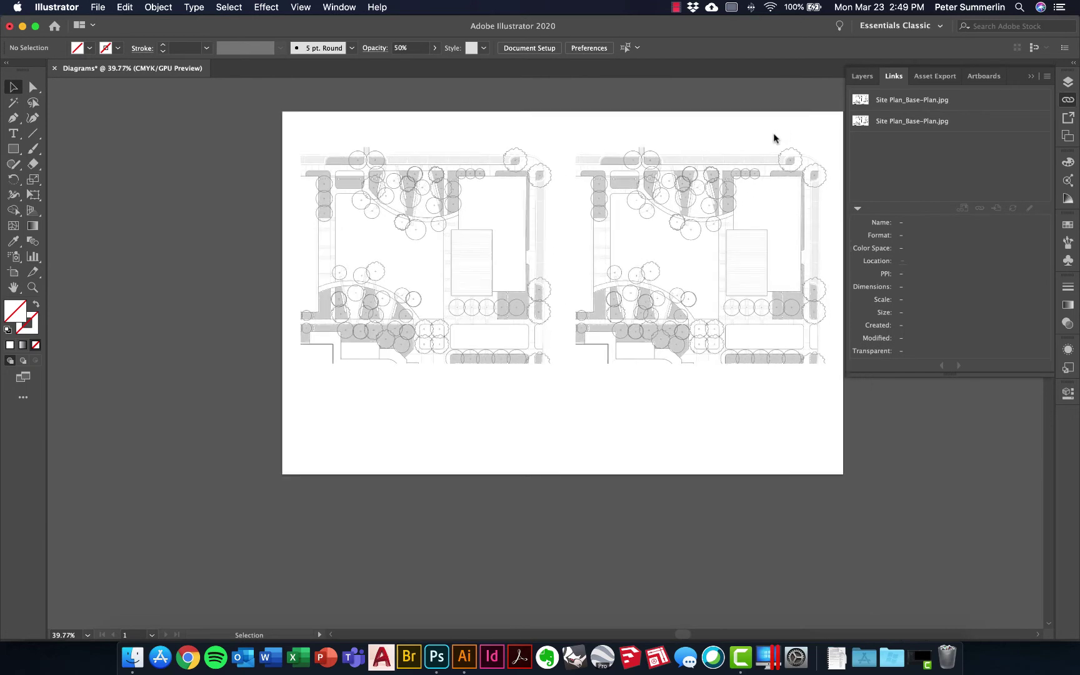
pyautogui.scroll(1, 774, 132)
pyautogui.click(927, 107)
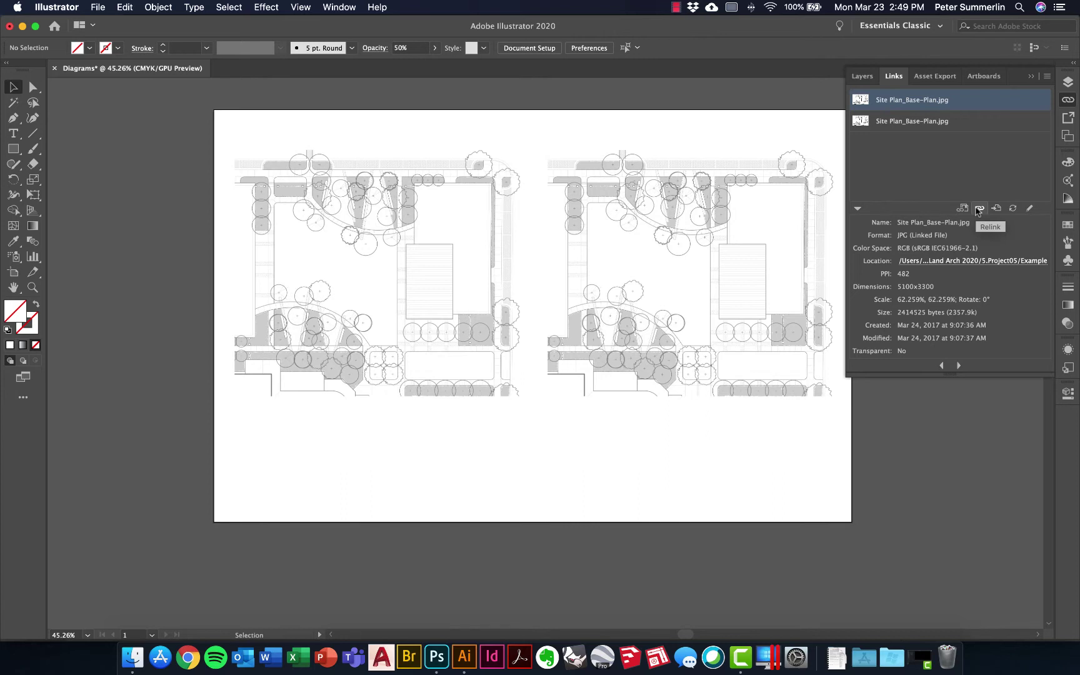
pyautogui.click(978, 208)
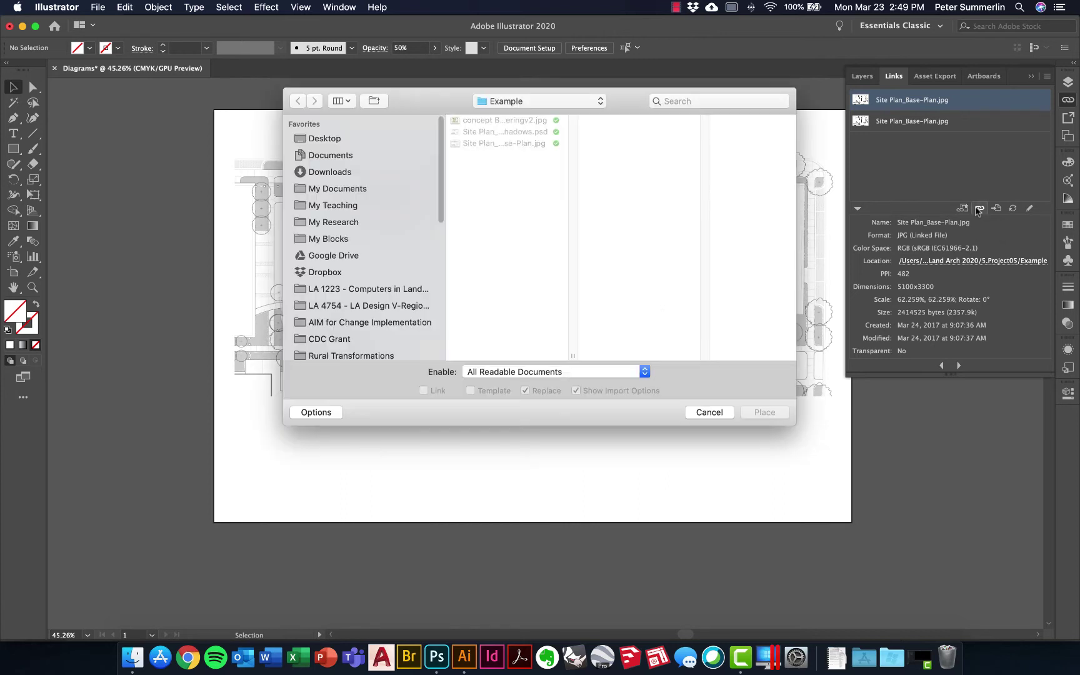
pyautogui.click(533, 132)
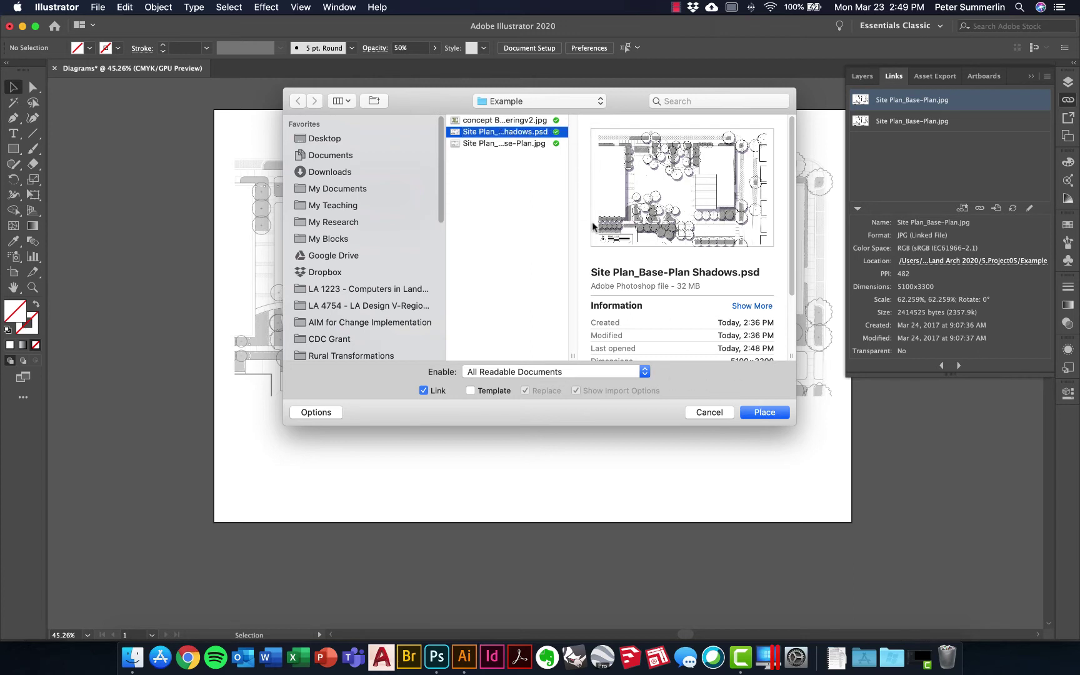
pyautogui.click(774, 413)
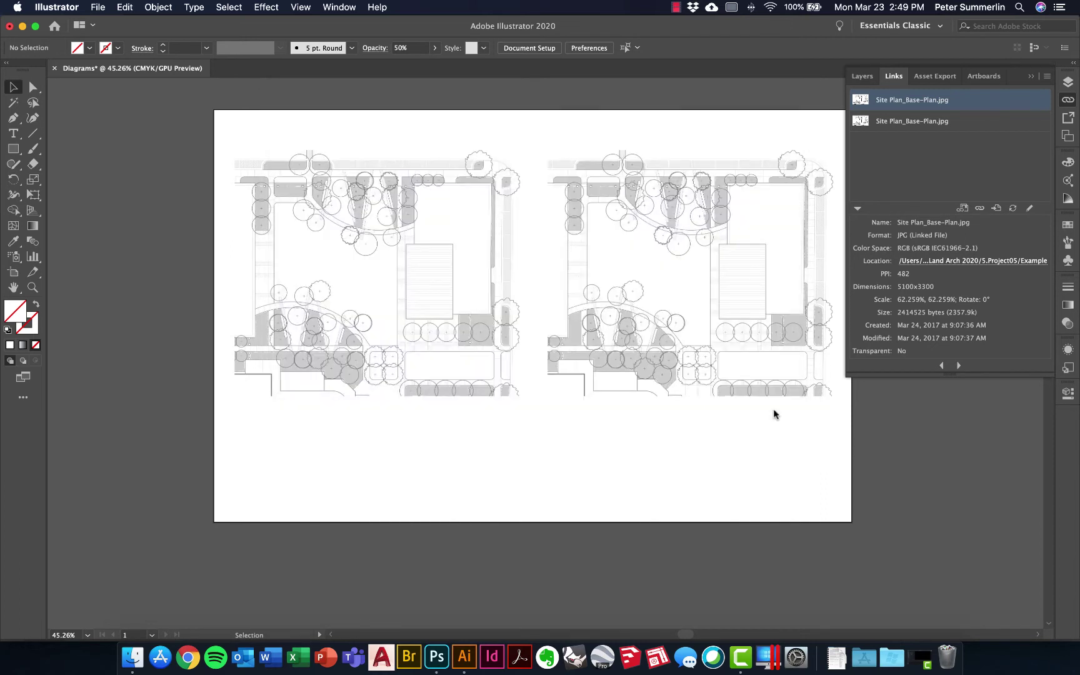
pyautogui.click(752, 115)
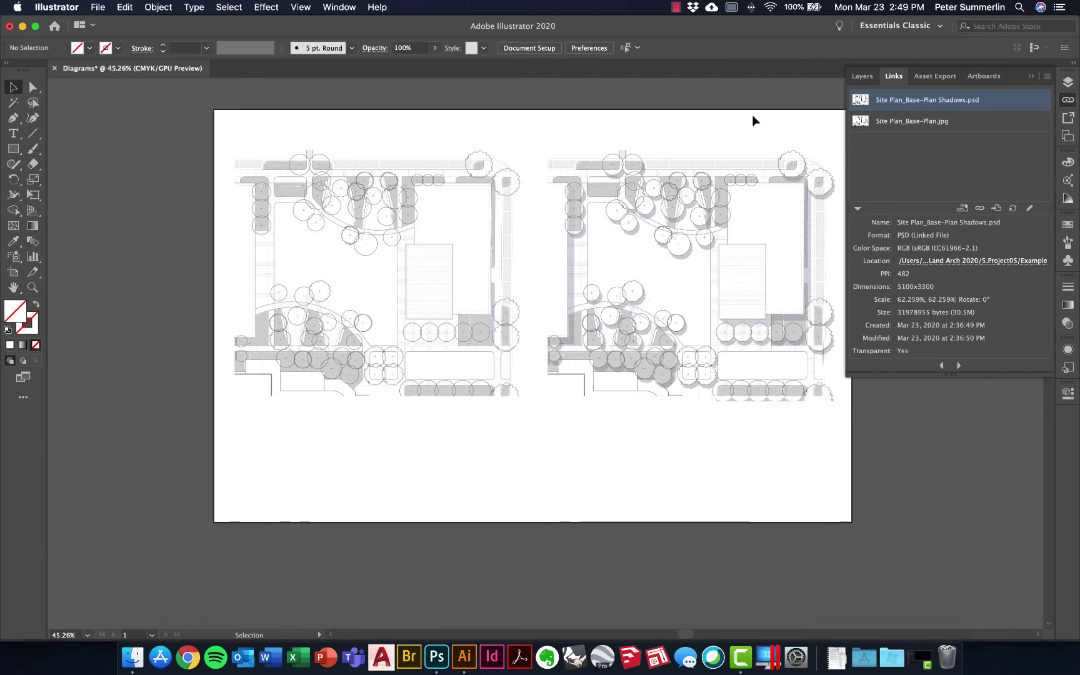
# Relink the remaining Site Plan_Base-Plan.jpg to the Shadows .psd, then check the left plan's link
pyautogui.click(925, 121)
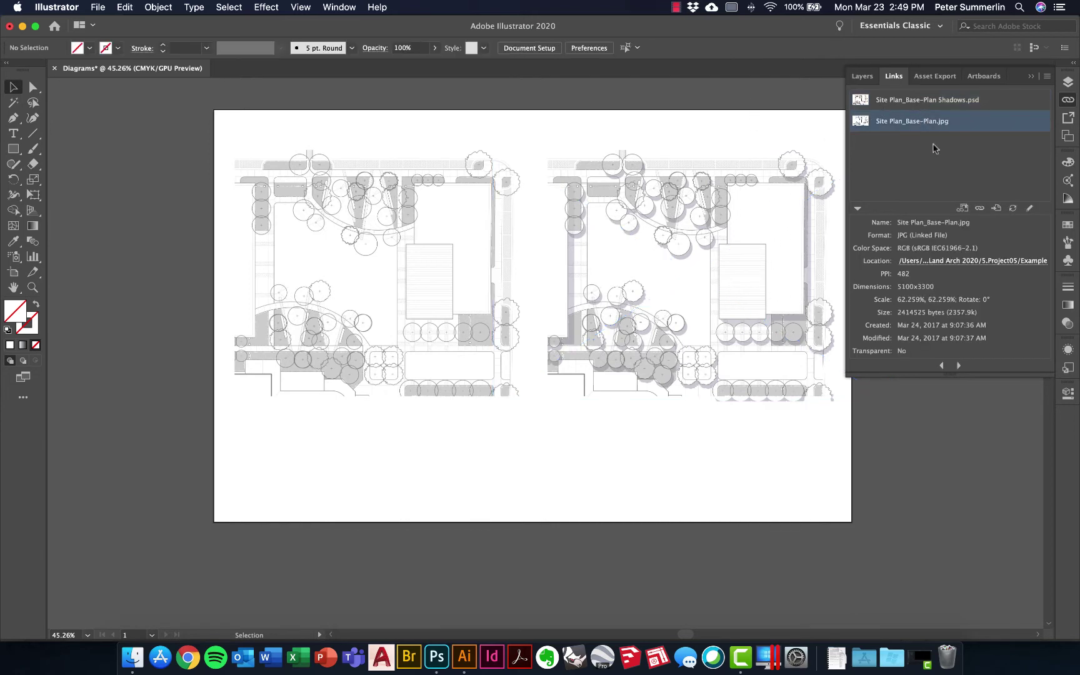
pyautogui.click(980, 208)
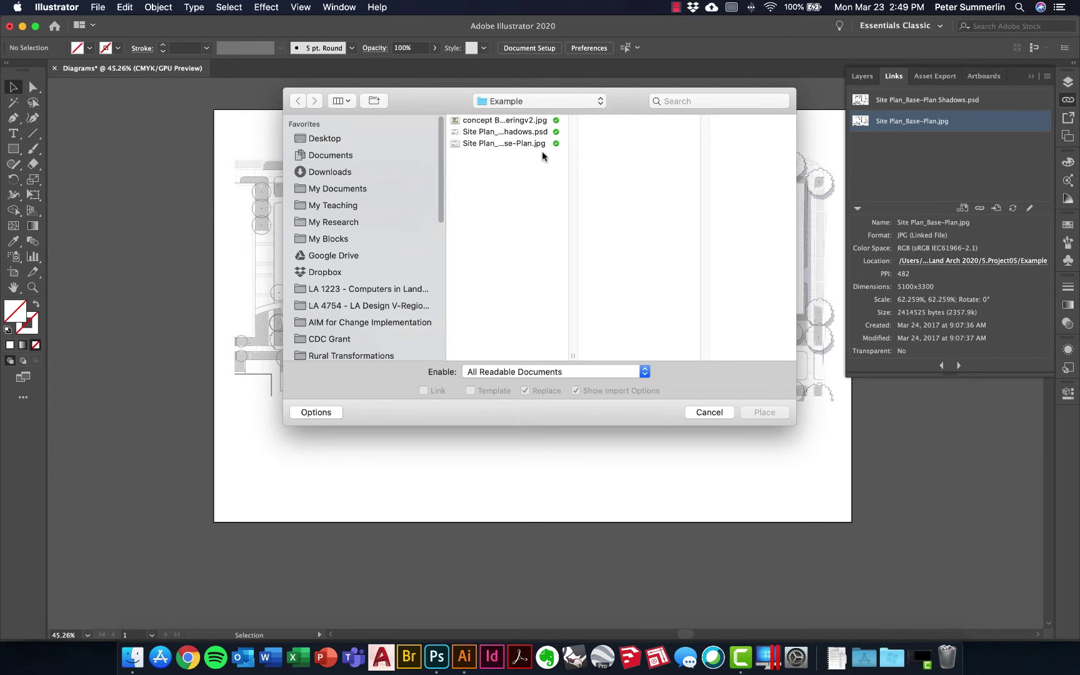
pyautogui.click(535, 132)
pyautogui.click(764, 414)
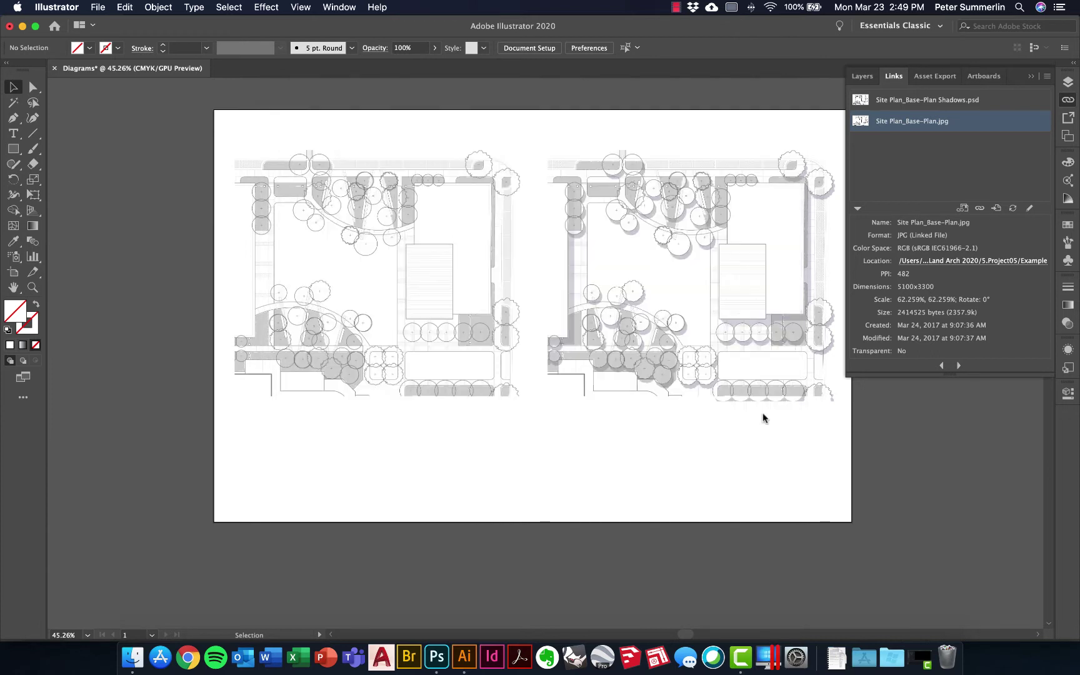
pyautogui.click(661, 113)
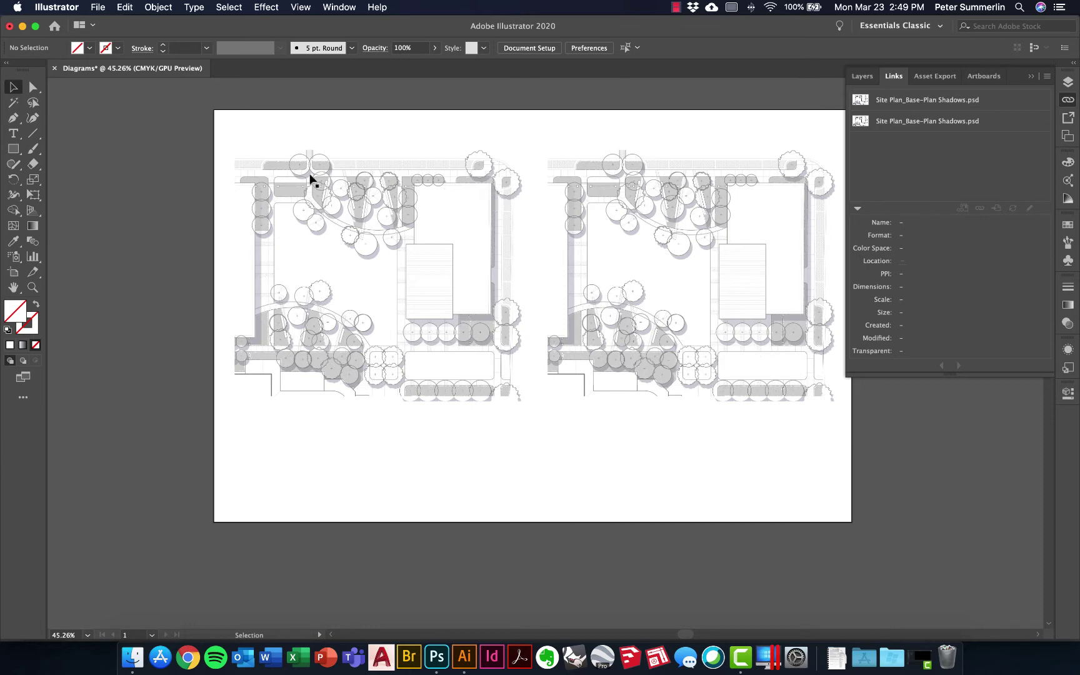
pyautogui.click(477, 217)
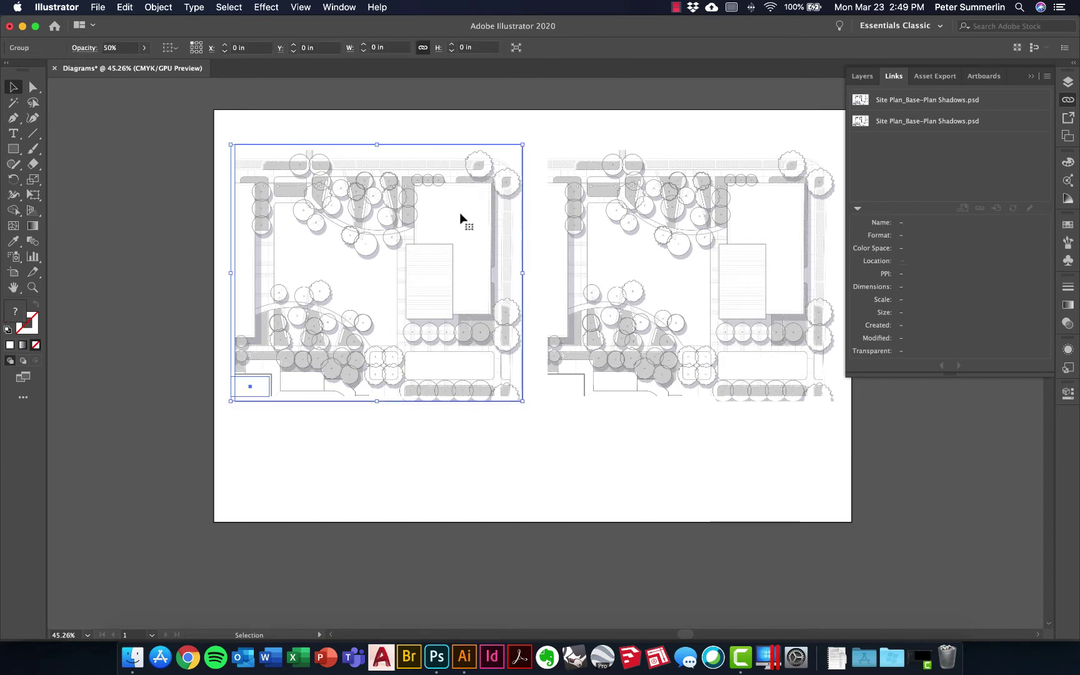
pyautogui.click(752, 113)
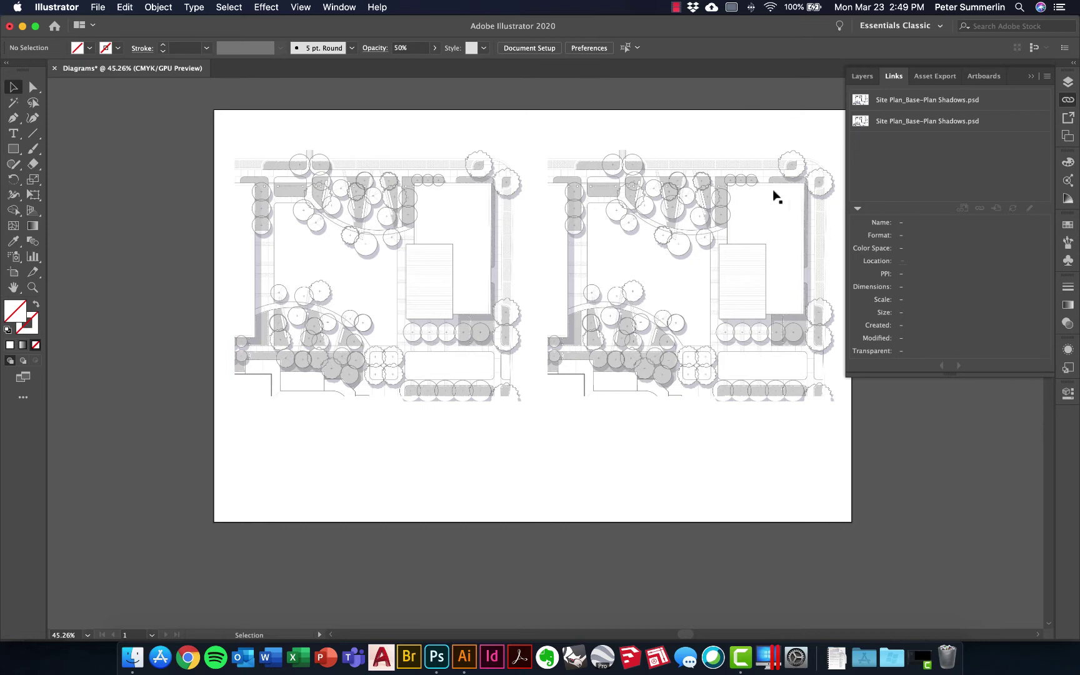
# Duplicate the artboard below the original using Document Setup's Edit Artboards mode
pyautogui.press('super+minus')
pyautogui.scroll(-2, 771, 188)
pyautogui.hscroll(2, 771, 189)
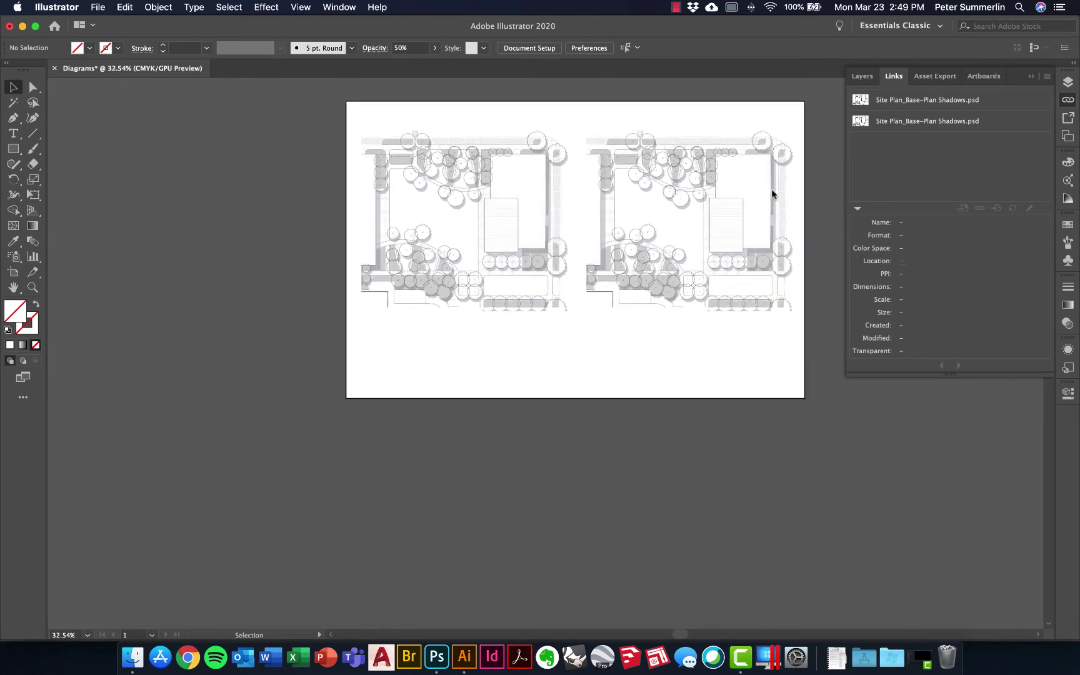
pyautogui.scroll(2, 772, 189)
pyautogui.hscroll(1, 772, 188)
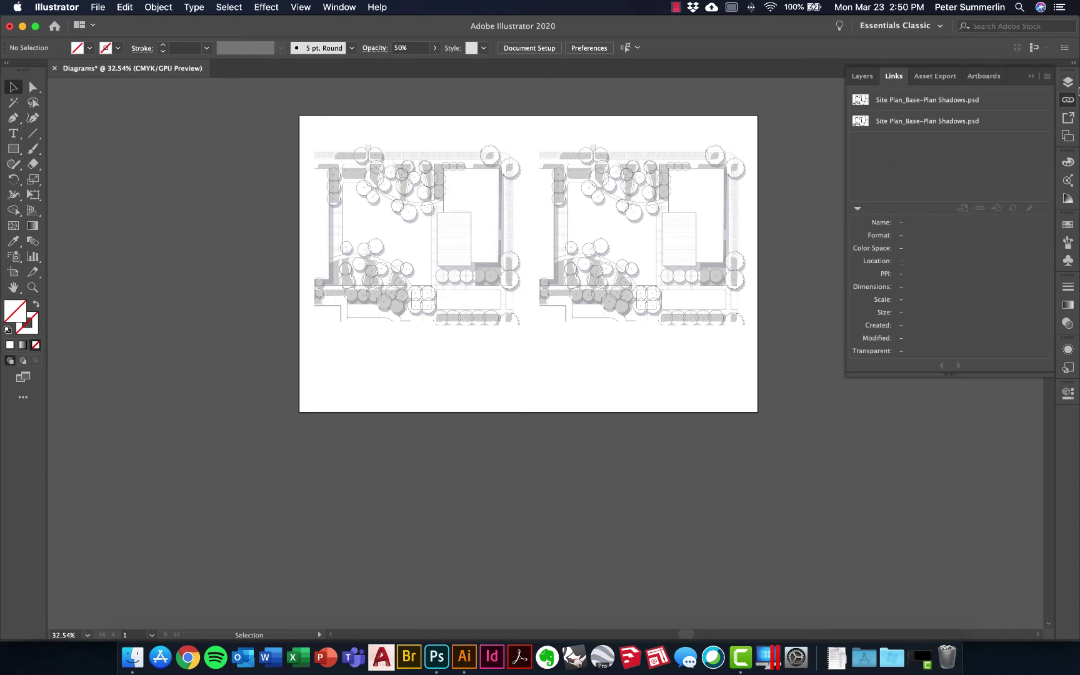
pyautogui.click(1069, 99)
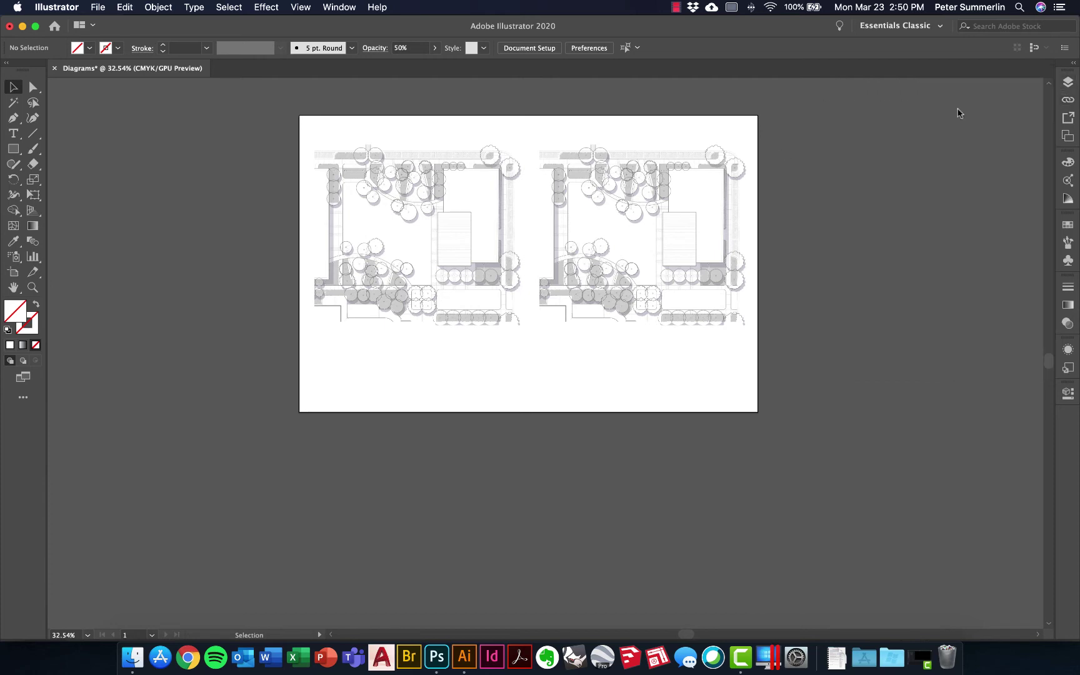
pyautogui.click(529, 49)
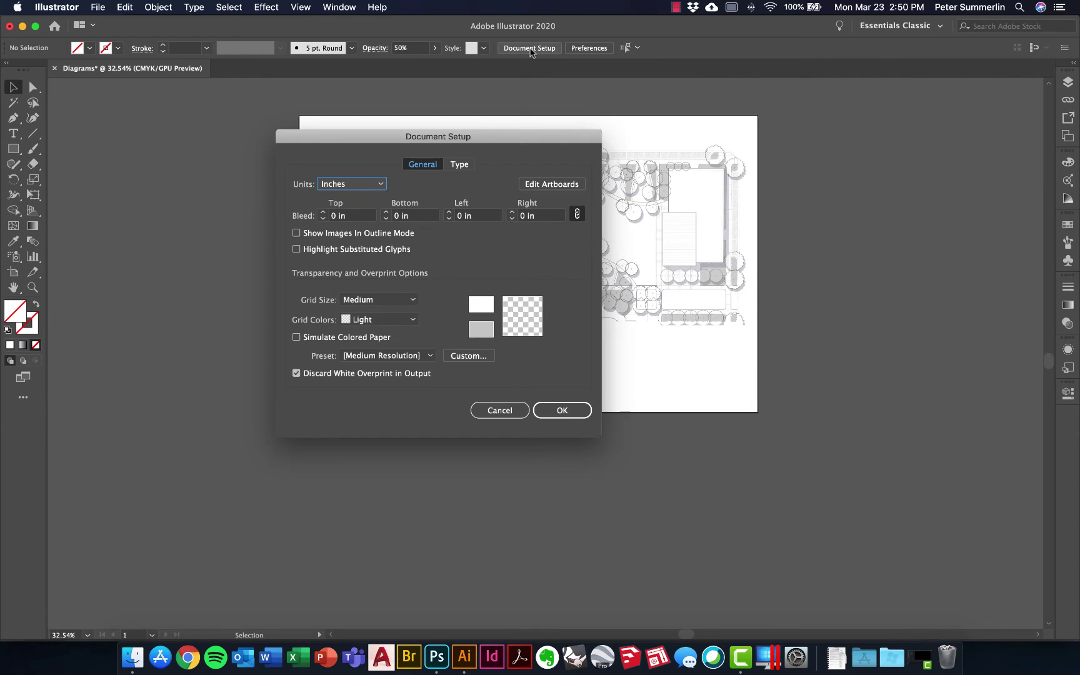
pyautogui.click(551, 185)
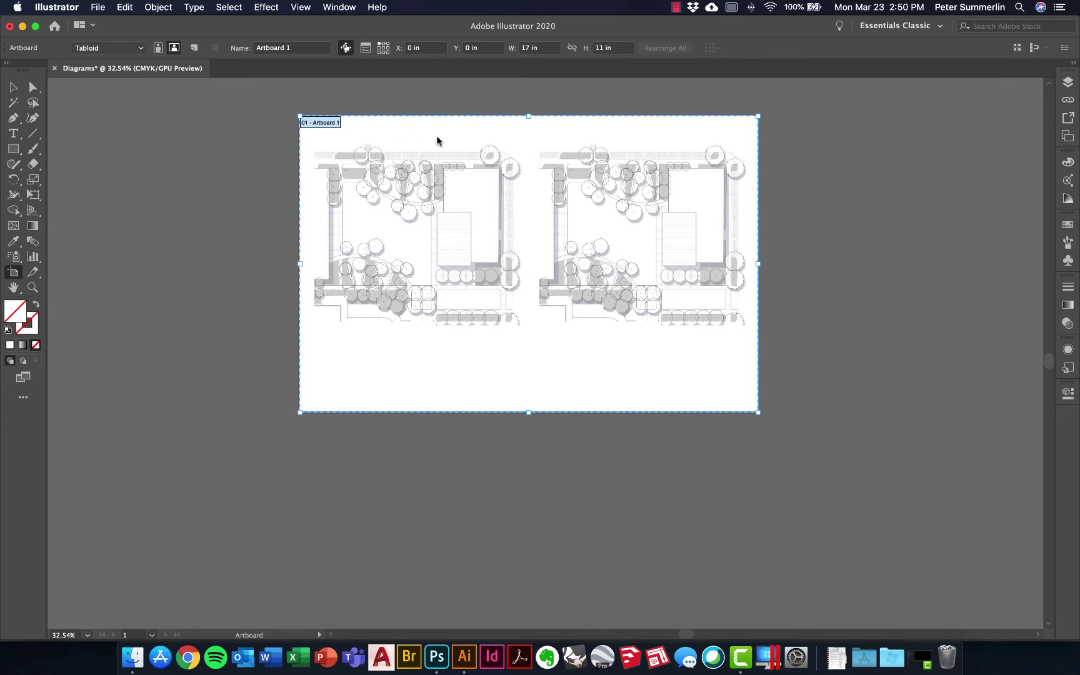
pyautogui.moveTo(440, 141)
pyautogui.mouseDown()
pyautogui.moveTo(431, 374)
pyautogui.moveTo(440, 490)
pyautogui.mouseUp()
# Delete the copied site plans from the new lower artboard, leaving it blank
pyautogui.scroll(-3, 844, 414)
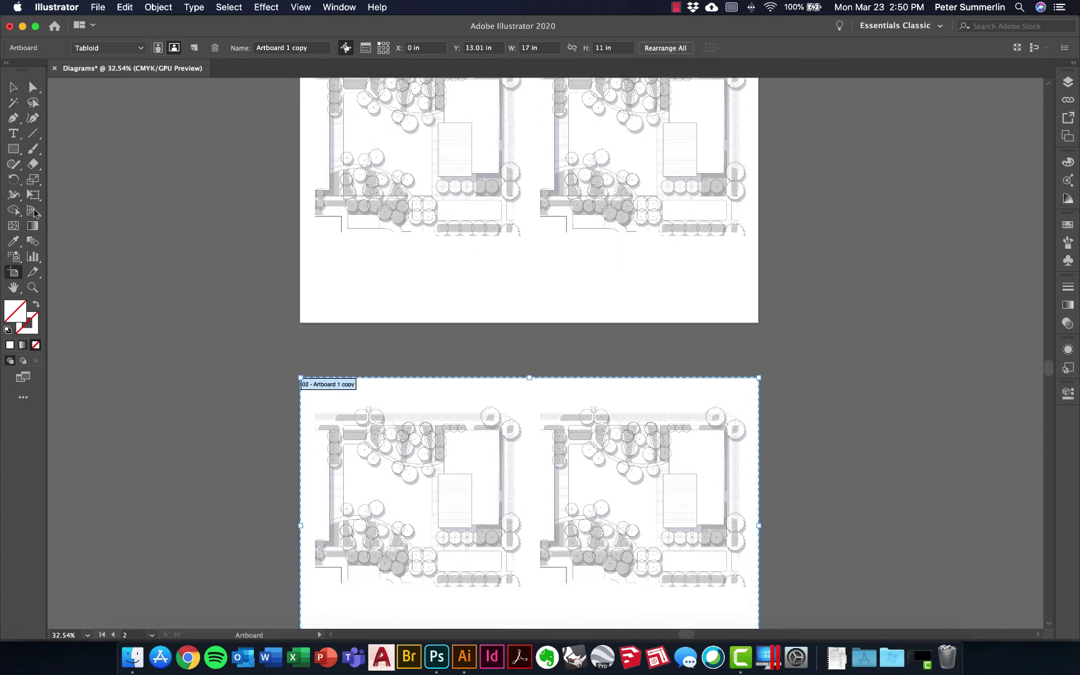
pyautogui.click(13, 87)
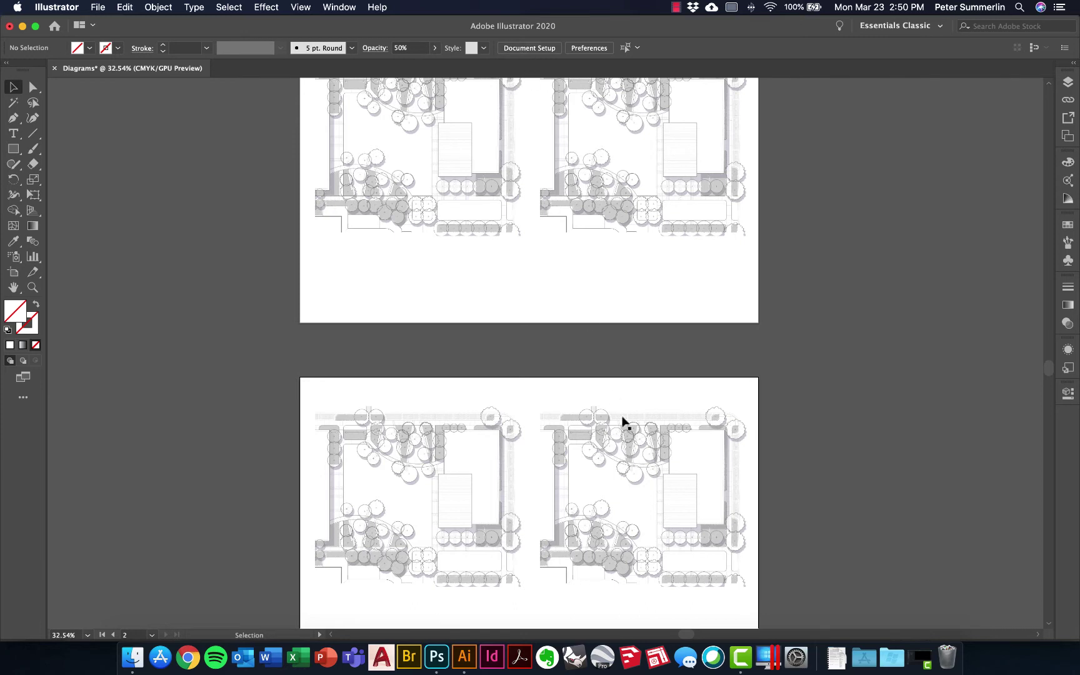
pyautogui.scroll(-5, 623, 422)
pyautogui.click(600, 400)
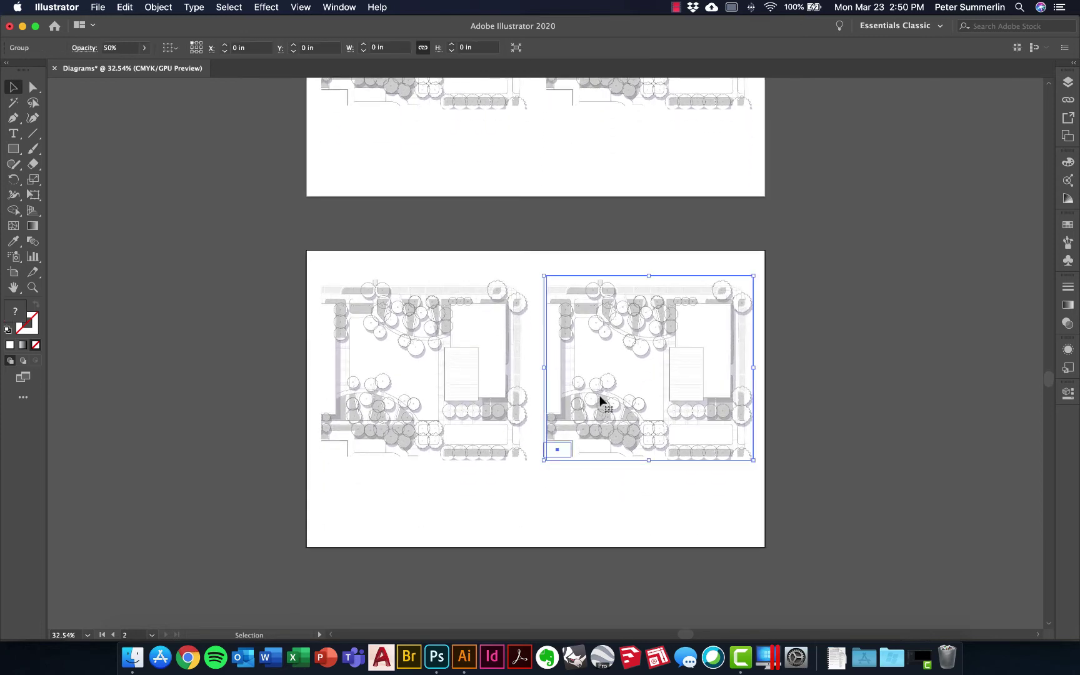
pyautogui.click(847, 348)
pyautogui.moveTo(800, 328); pyautogui.dragTo(295, 474)
pyautogui.press('Delete')
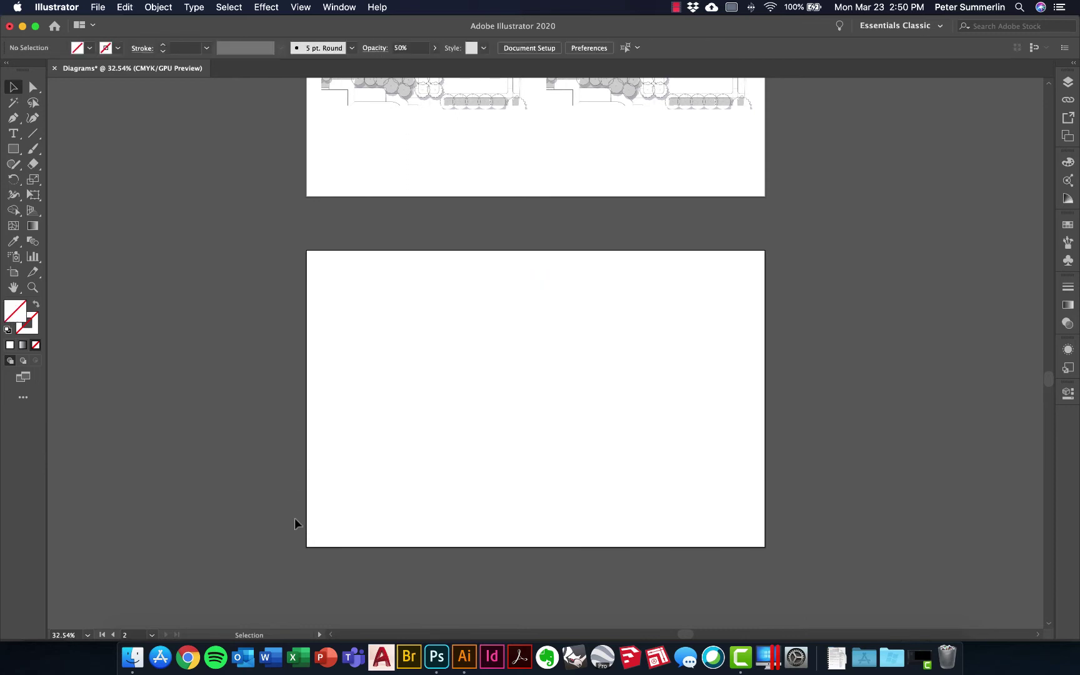
# Desaturate concept B renderingv2.jpg to grayscale with Hue/Saturation at Saturation -100
pyautogui.click(436, 656)
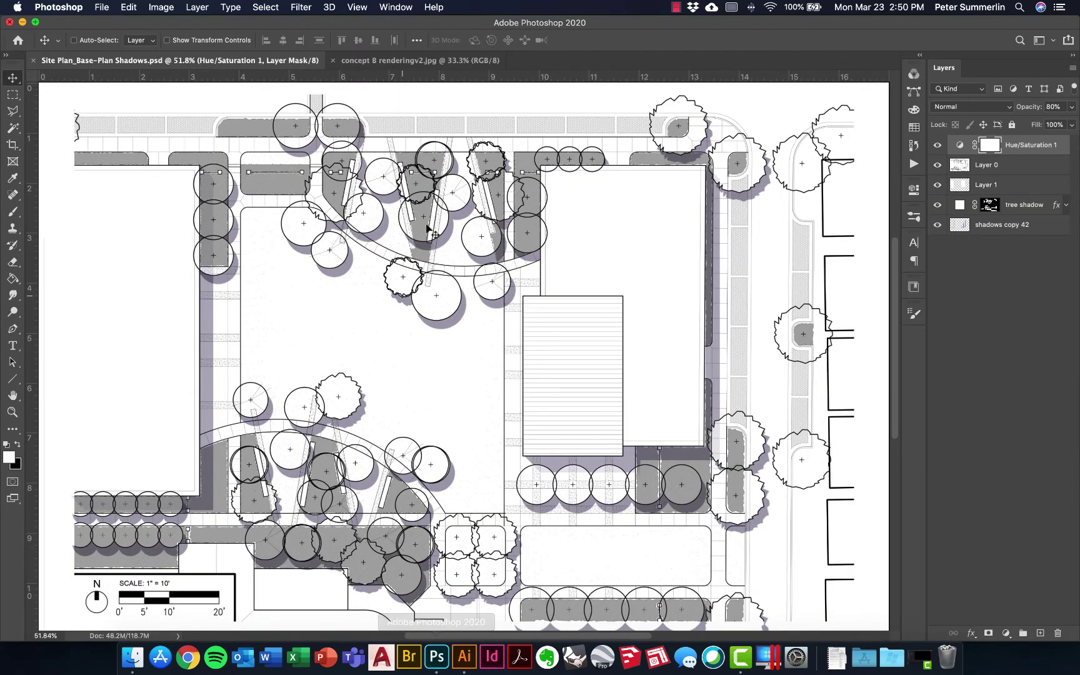
pyautogui.click(417, 61)
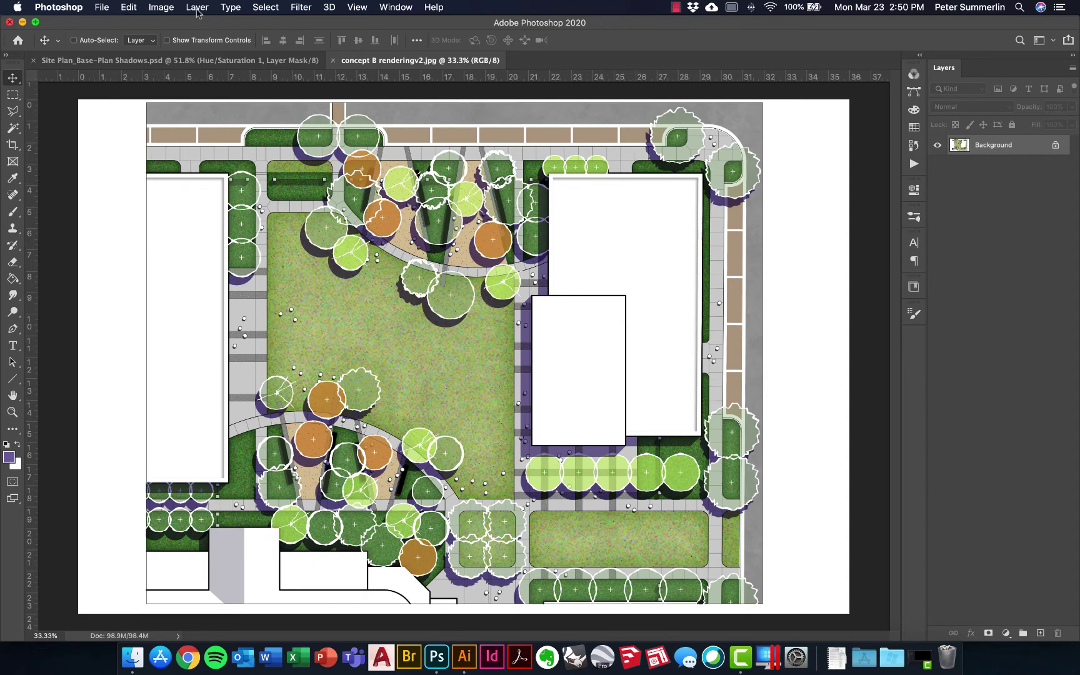
pyautogui.click(161, 6)
pyautogui.moveTo(181, 44)
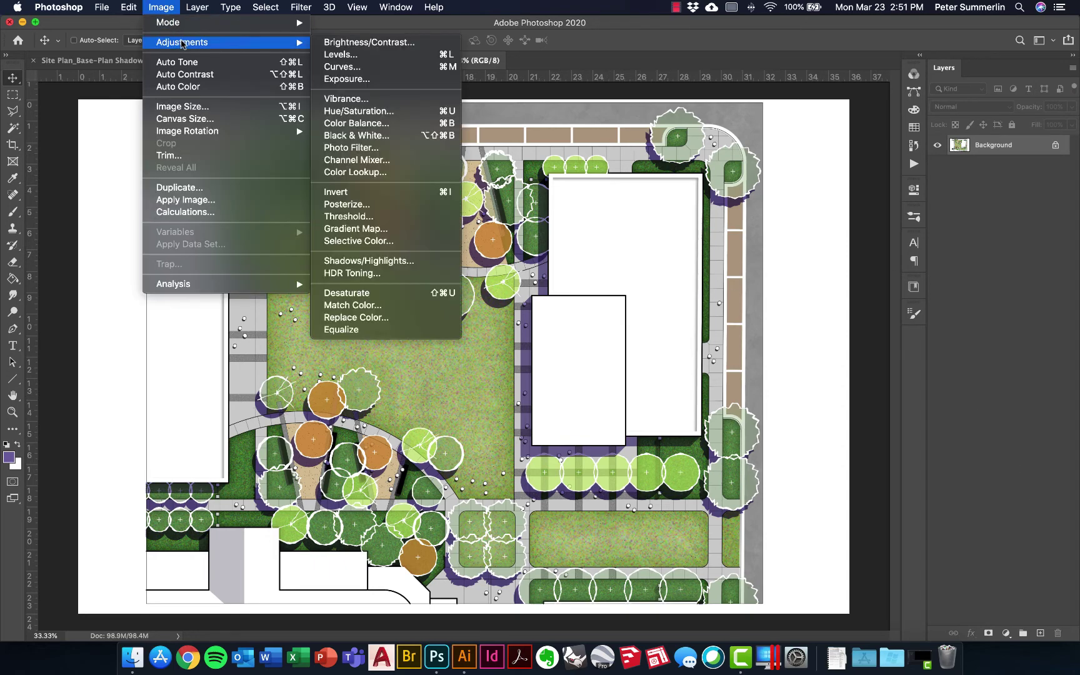
pyautogui.click(355, 110)
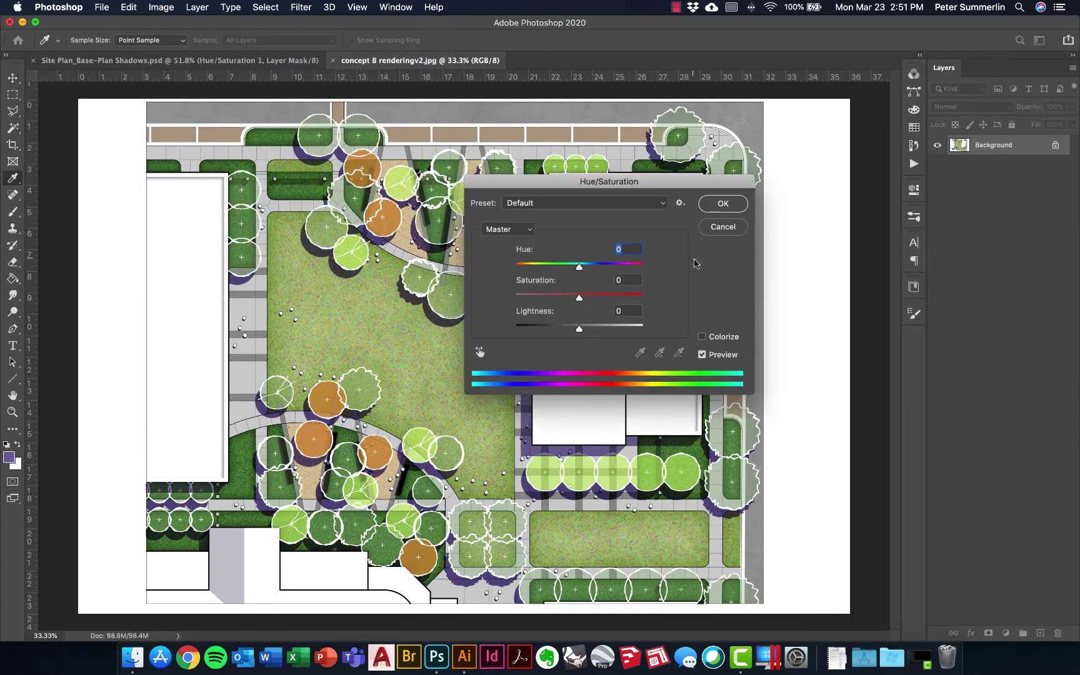
pyautogui.moveTo(579, 298); pyautogui.dragTo(470, 302)
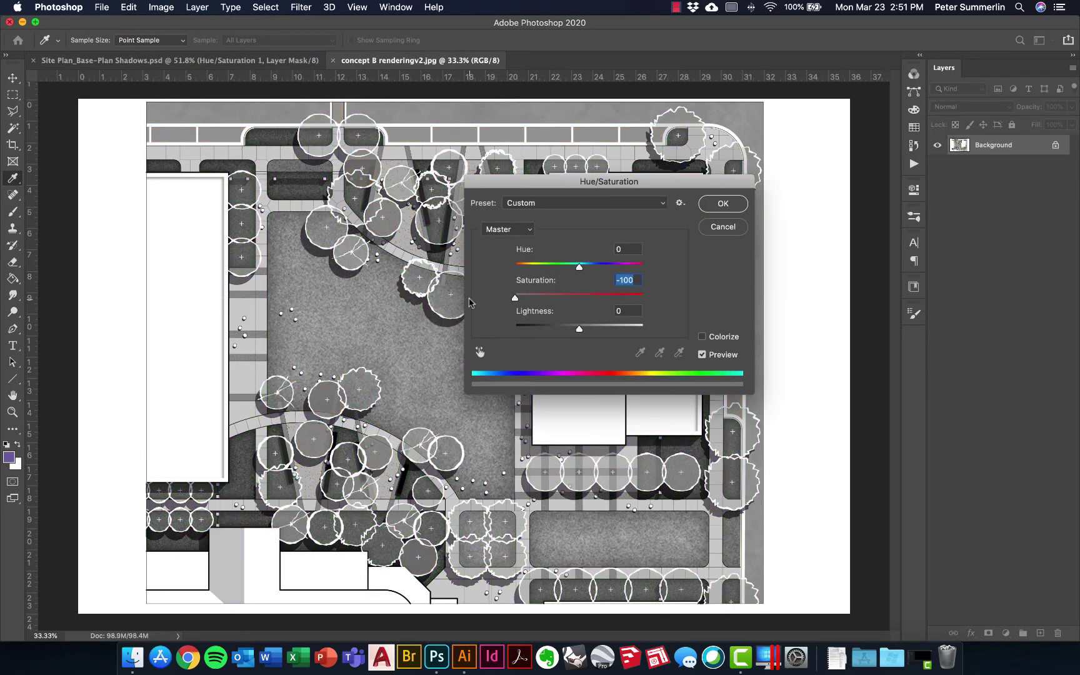
pyautogui.click(723, 204)
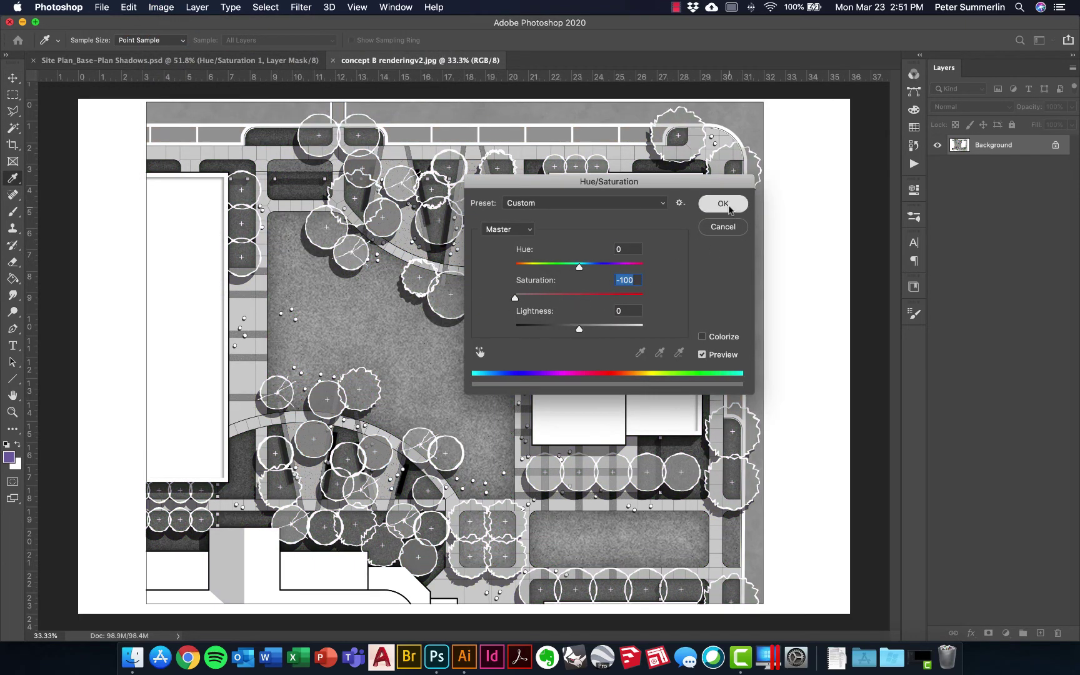
pyautogui.press('v')
# Save the image as the JPEG 'concept B renderingv2 bw.jpg' at quality 10
pyautogui.press('super+shift+s')
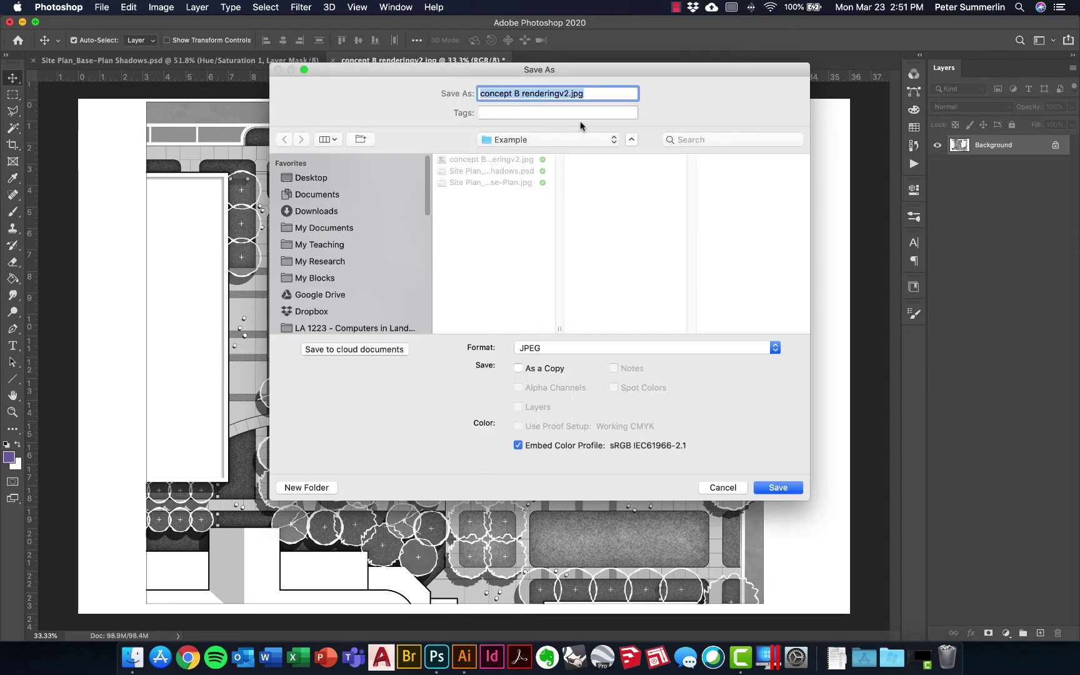
pyautogui.press('Right')
pyautogui.write('bw')
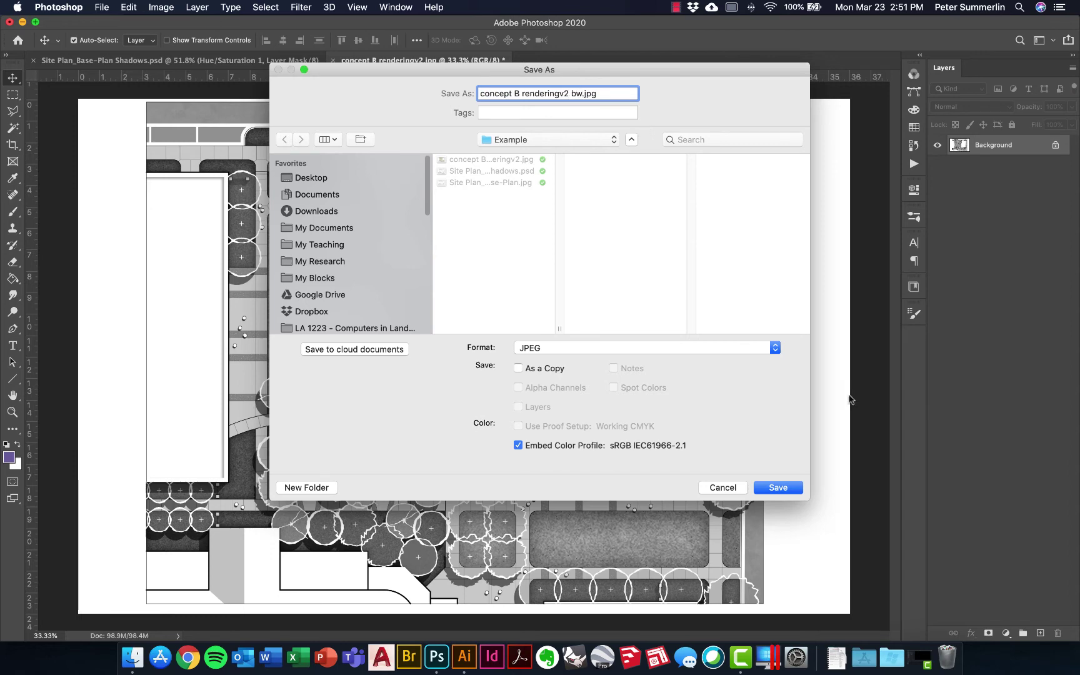
pyautogui.click(785, 491)
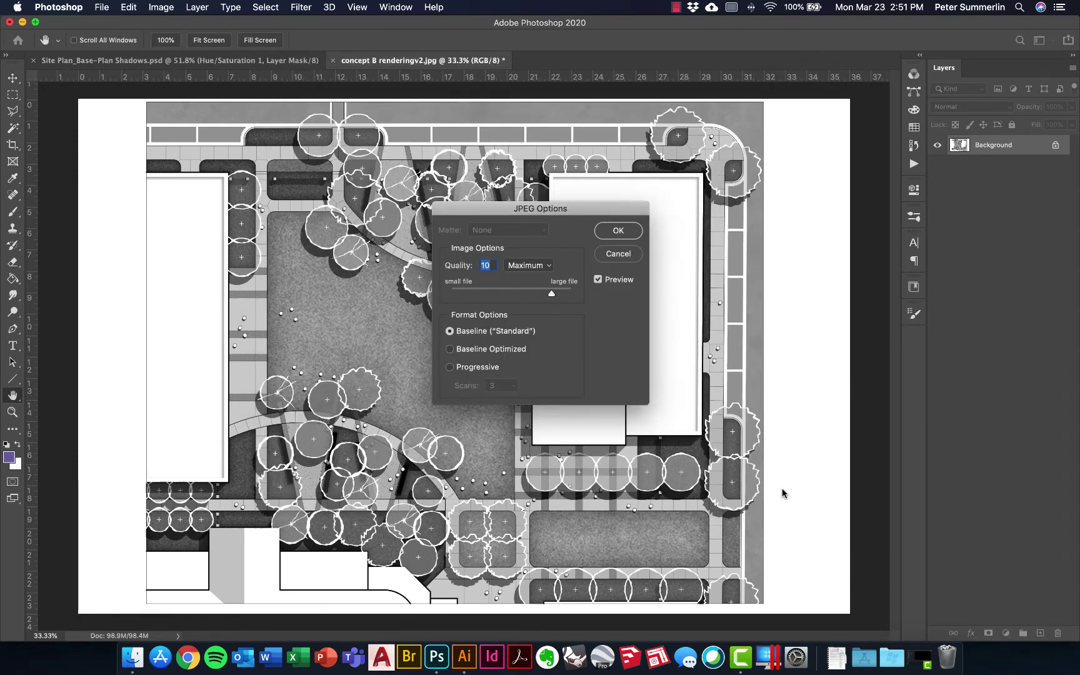
pyautogui.click(628, 231)
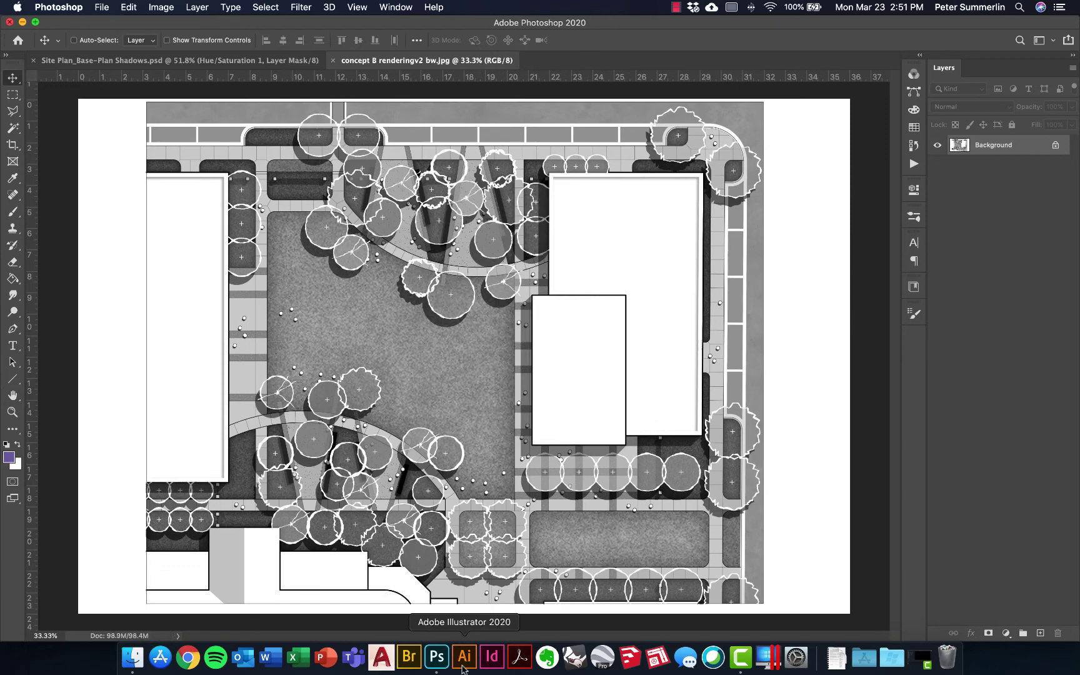
pyautogui.click(465, 656)
# Place the bw rendering JPEG on the lower artboard and scale it down
pyautogui.click(98, 7)
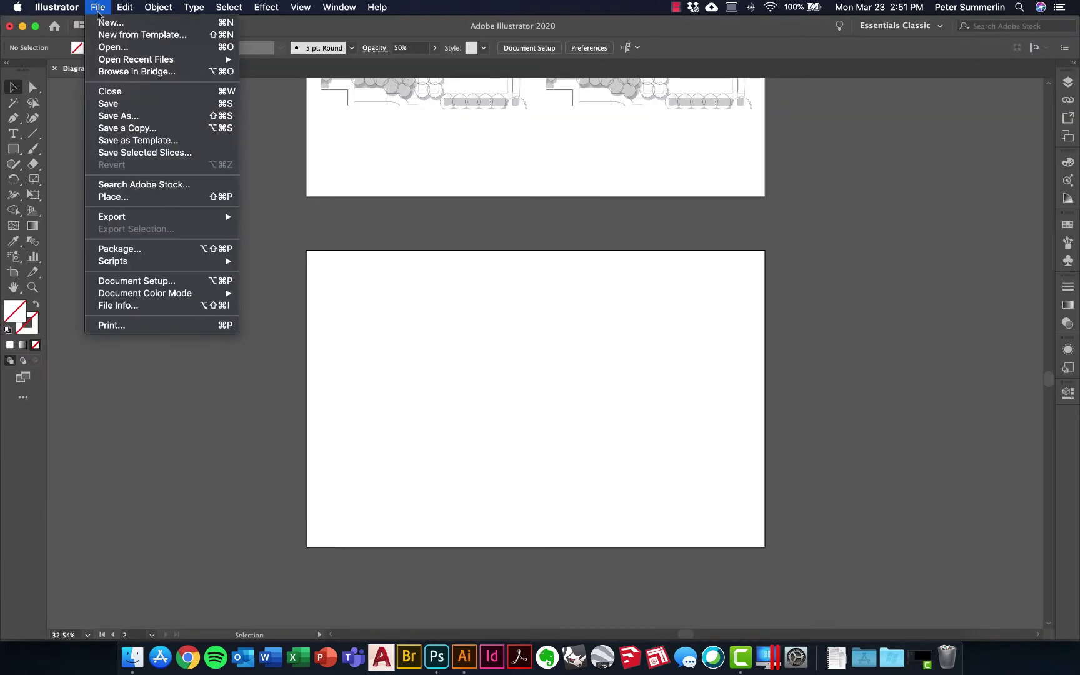
pyautogui.click(116, 199)
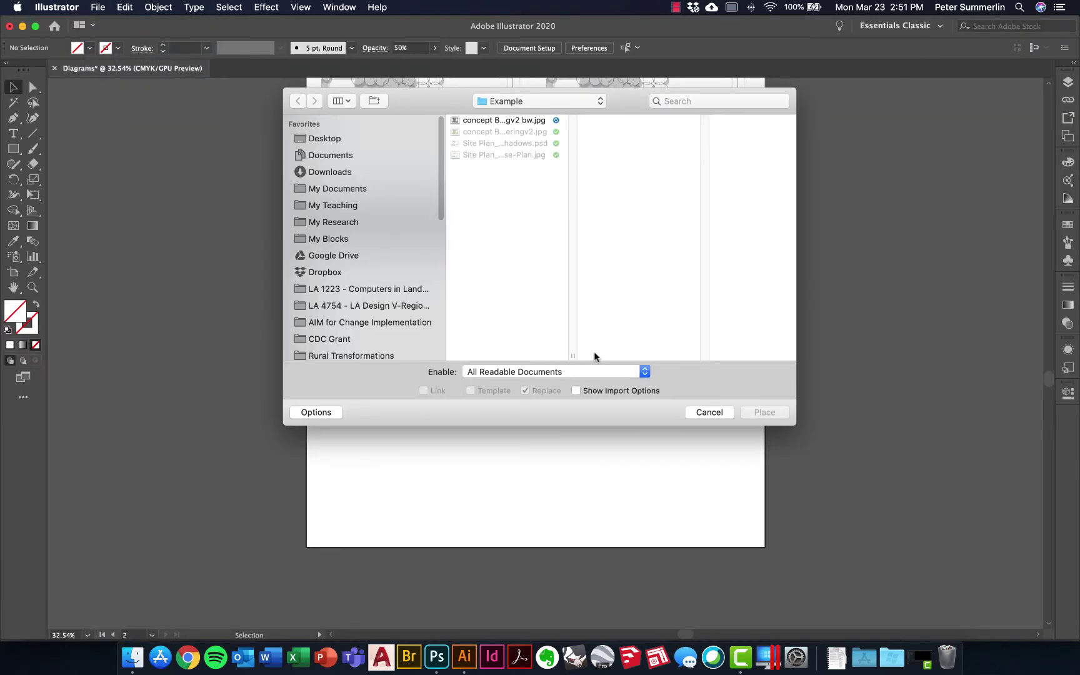
pyautogui.click(524, 123)
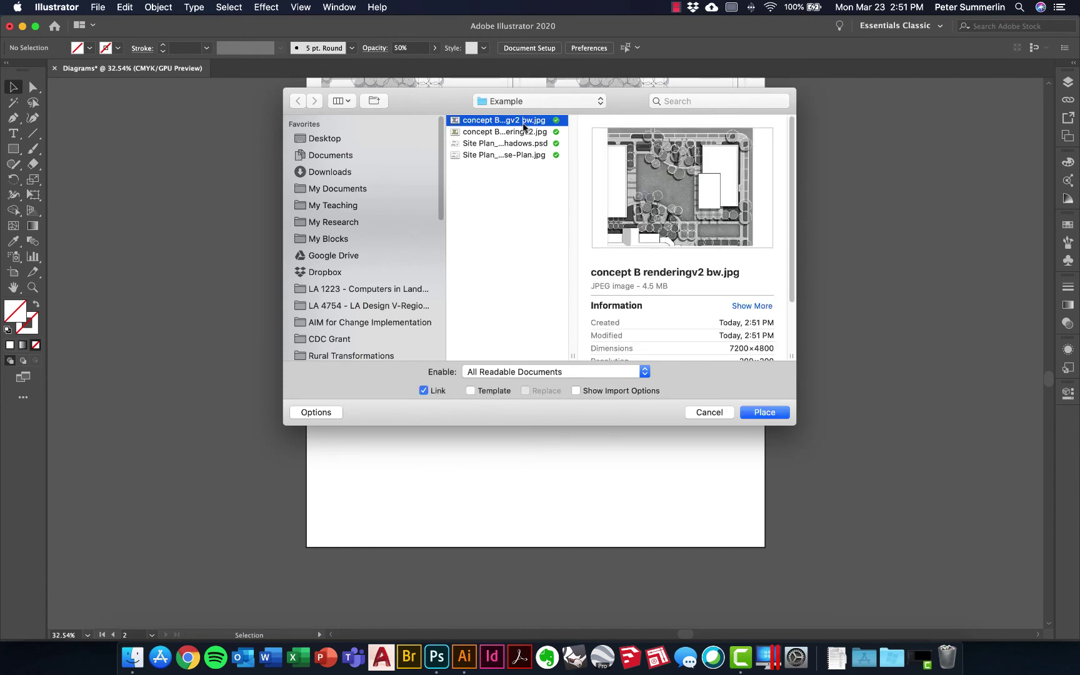
pyautogui.press('Return')
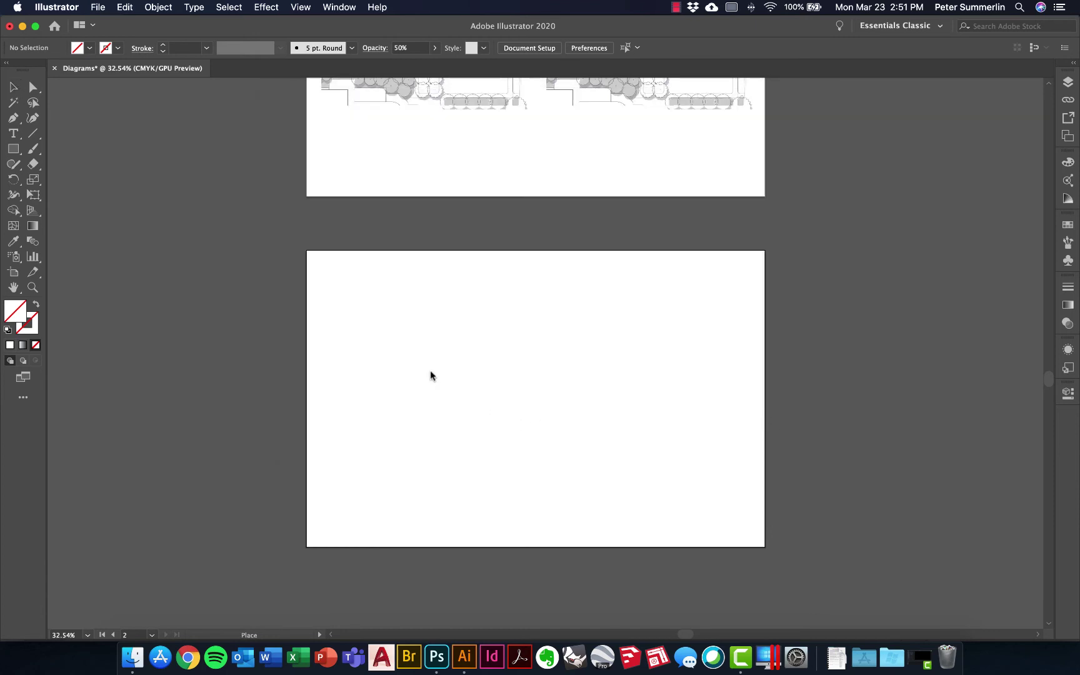
pyautogui.click(398, 323)
pyautogui.scroll(-5, 619, 366)
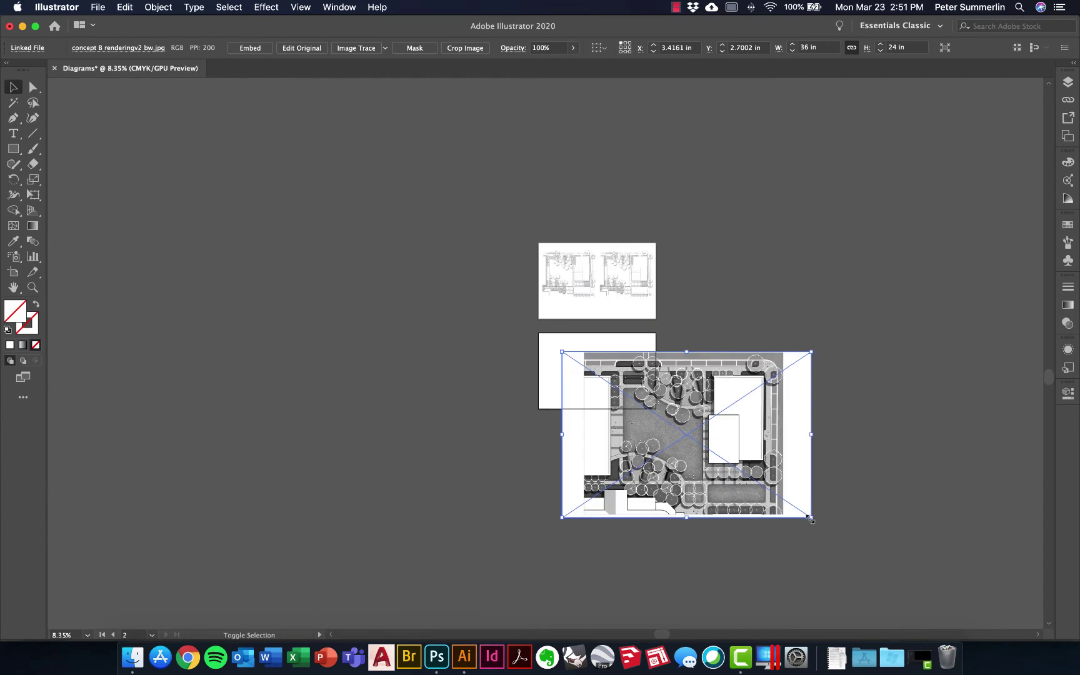
pyautogui.moveTo(811, 518); pyautogui.dragTo(616, 388)
pyautogui.scroll(5, 628, 392)
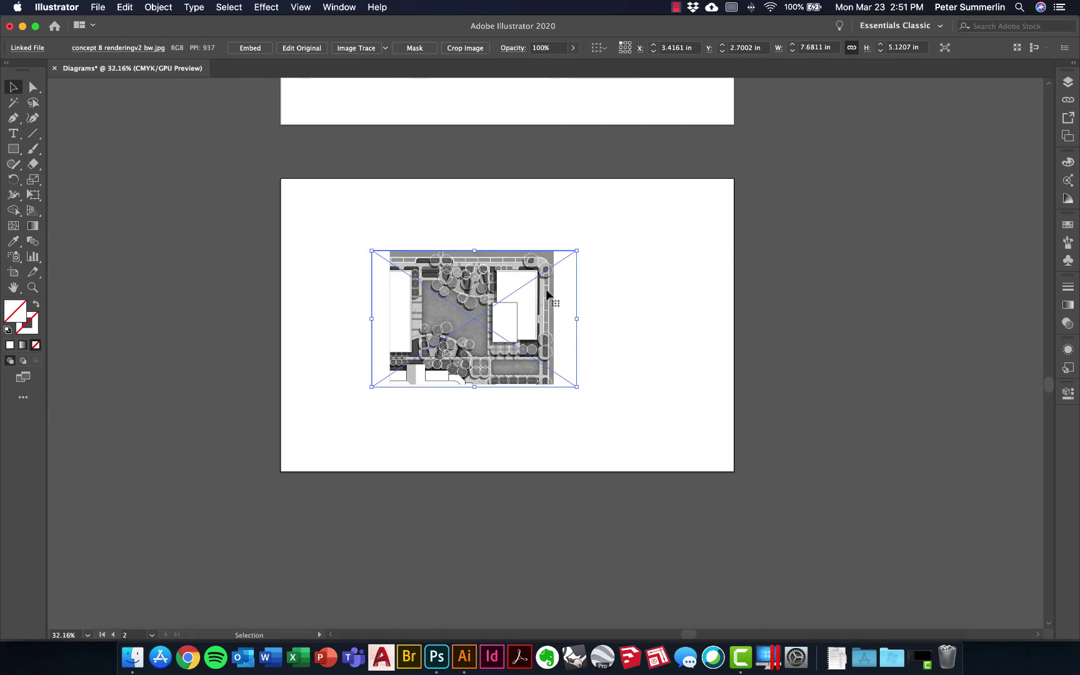
# Add a clipping mask and trim the plan's blank left and right margins
pyautogui.click(385, 49)
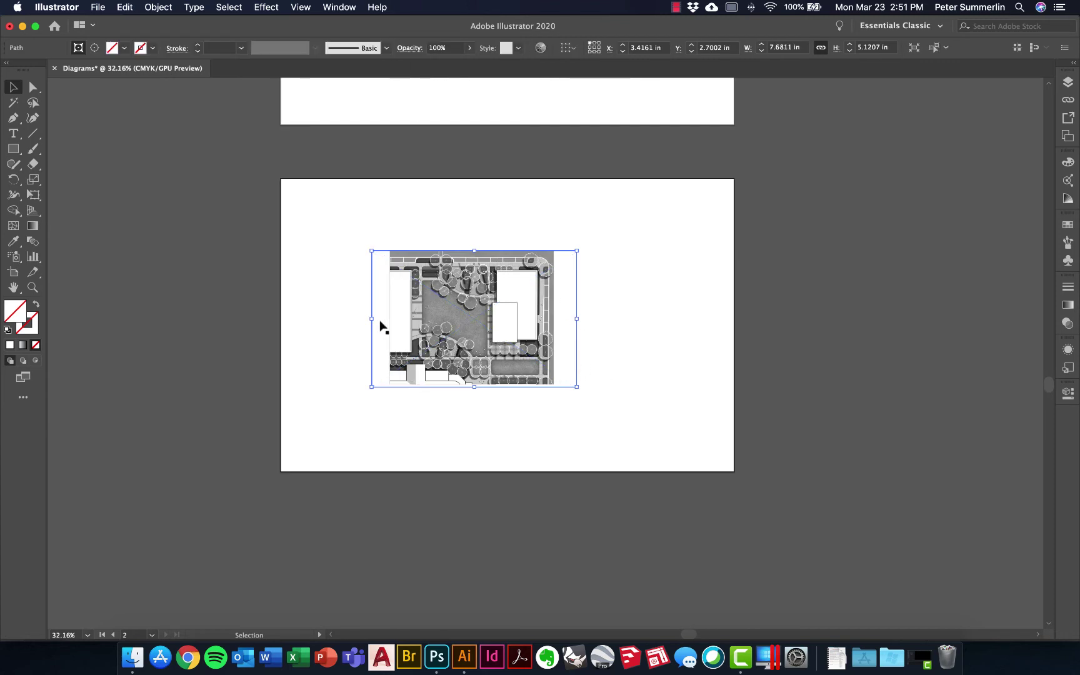
pyautogui.moveTo(371, 320); pyautogui.dragTo(387, 320)
pyautogui.moveTo(576, 319); pyautogui.dragTo(558, 320)
pyautogui.click(576, 329)
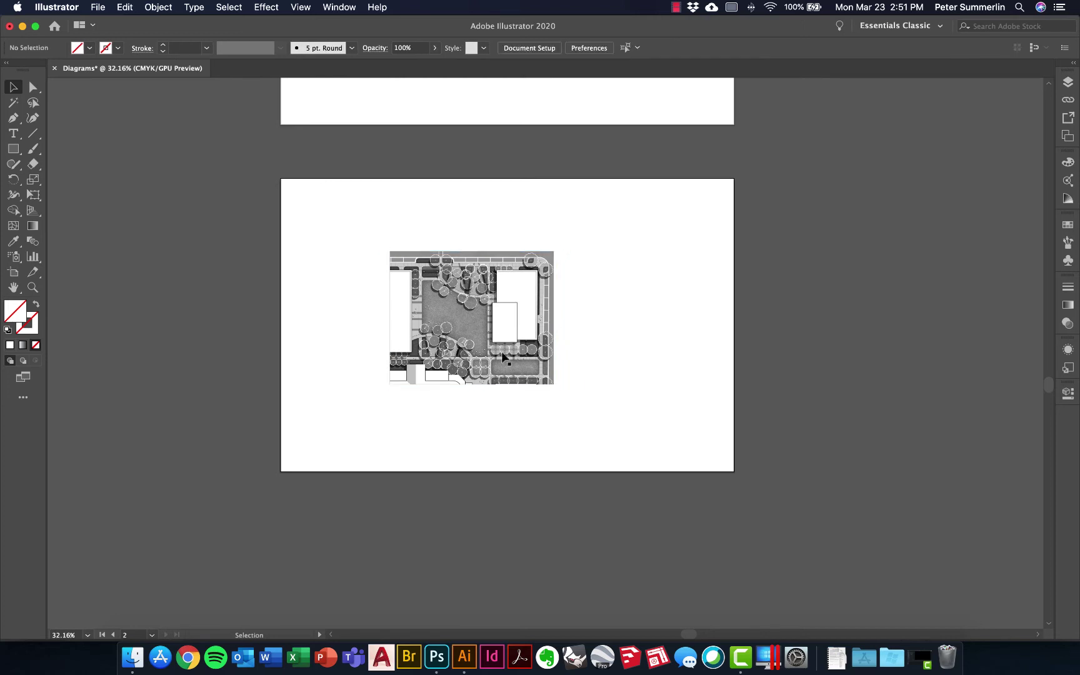
# Move the plan top-left, add a copy beside it, and enlarge both to about 16.47 × 6.47 in
pyautogui.scroll(3, 501, 351)
pyautogui.moveTo(388, 260); pyautogui.dragTo(212, 238)
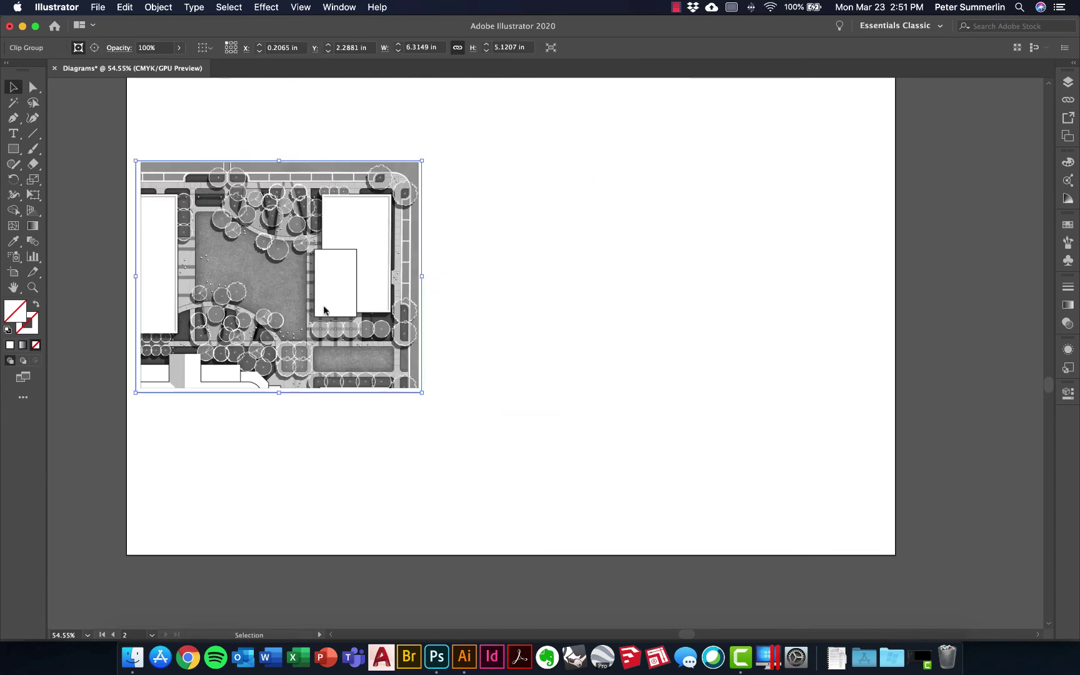
pyautogui.moveTo(326, 308); pyautogui.dragTo(629, 314)
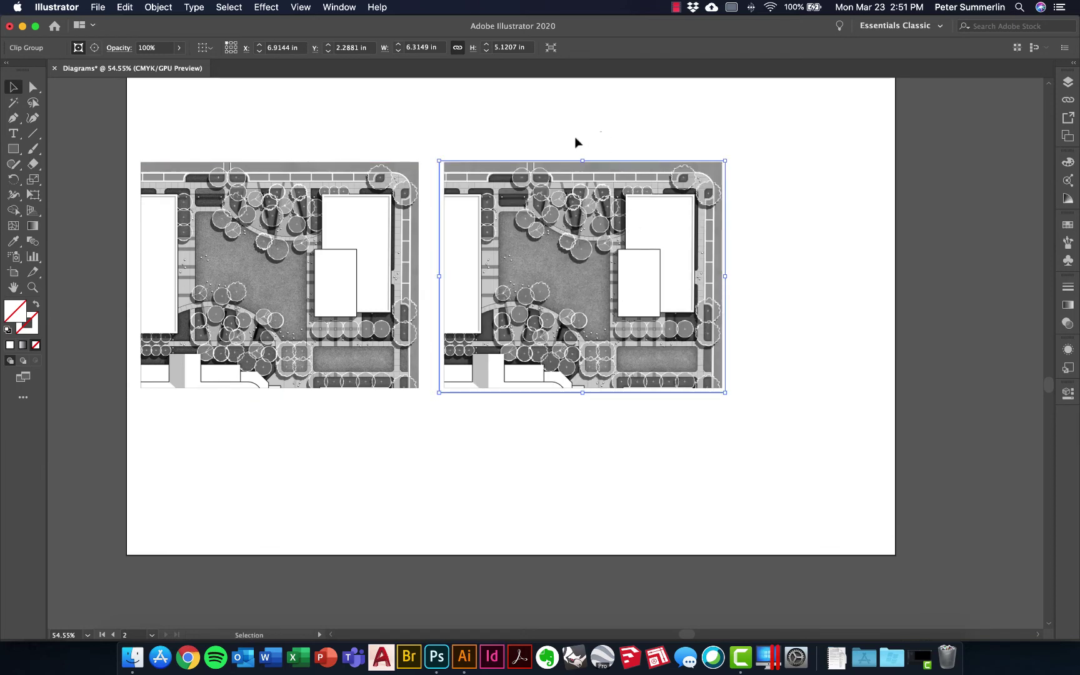
pyautogui.keyDown('shift'); pyautogui.click(340, 171); pyautogui.keyUp('shift')
pyautogui.moveTo(758, 409); pyautogui.dragTo(883, 460)
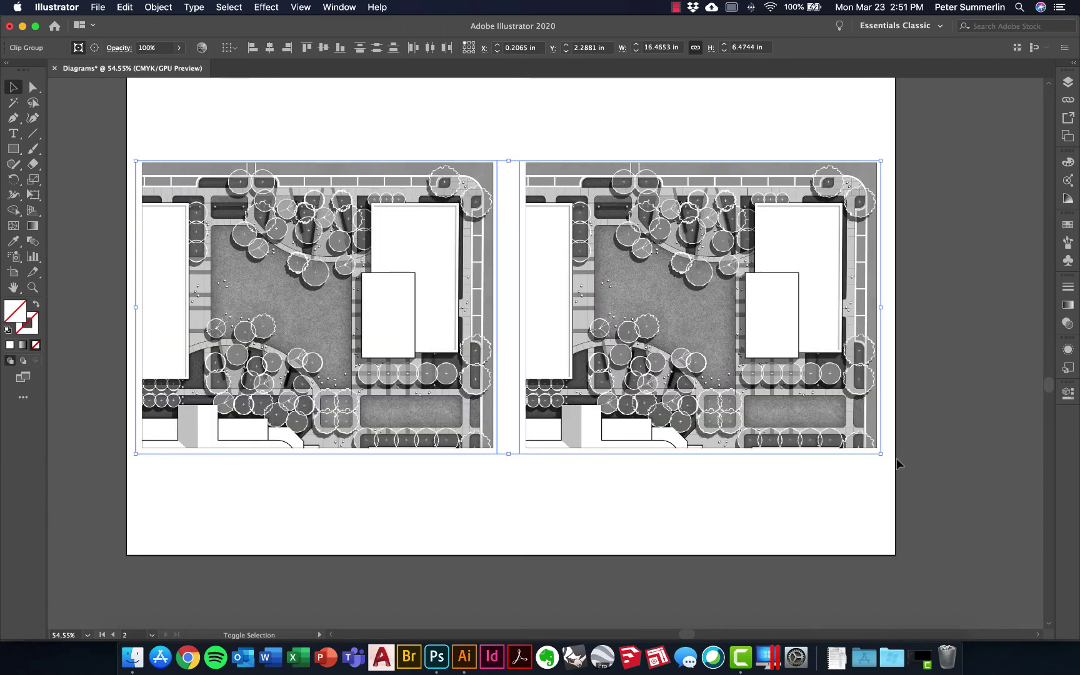
# Lower both grayscale plans' opacity to 30%
pyautogui.click(928, 449)
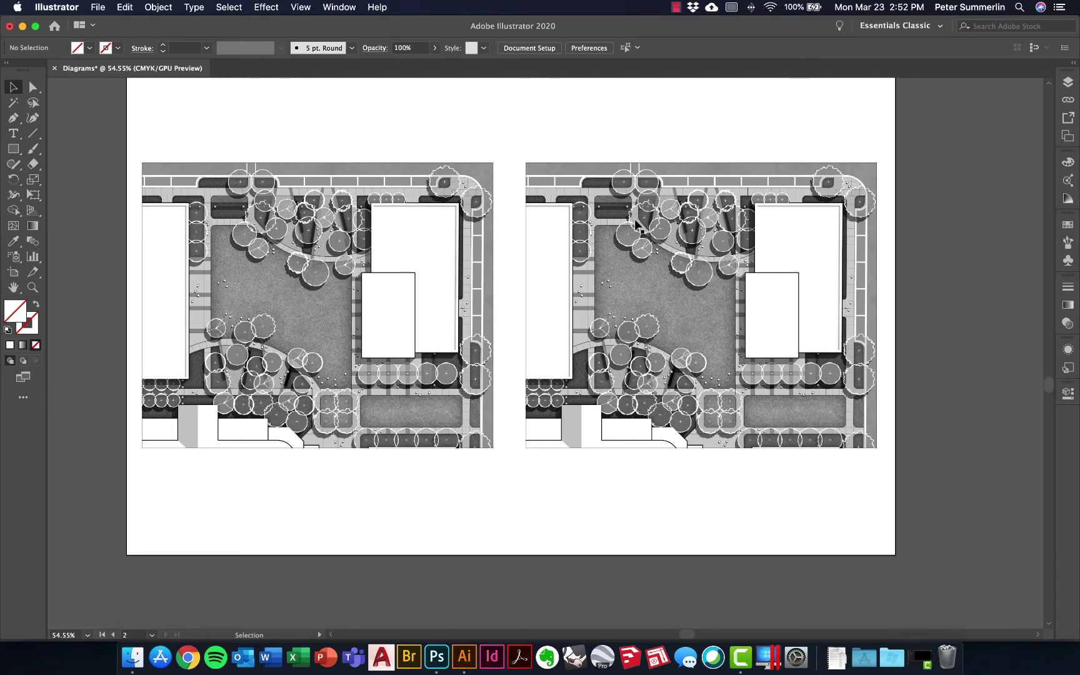
pyautogui.moveTo(595, 130); pyautogui.dragTo(500, 190)
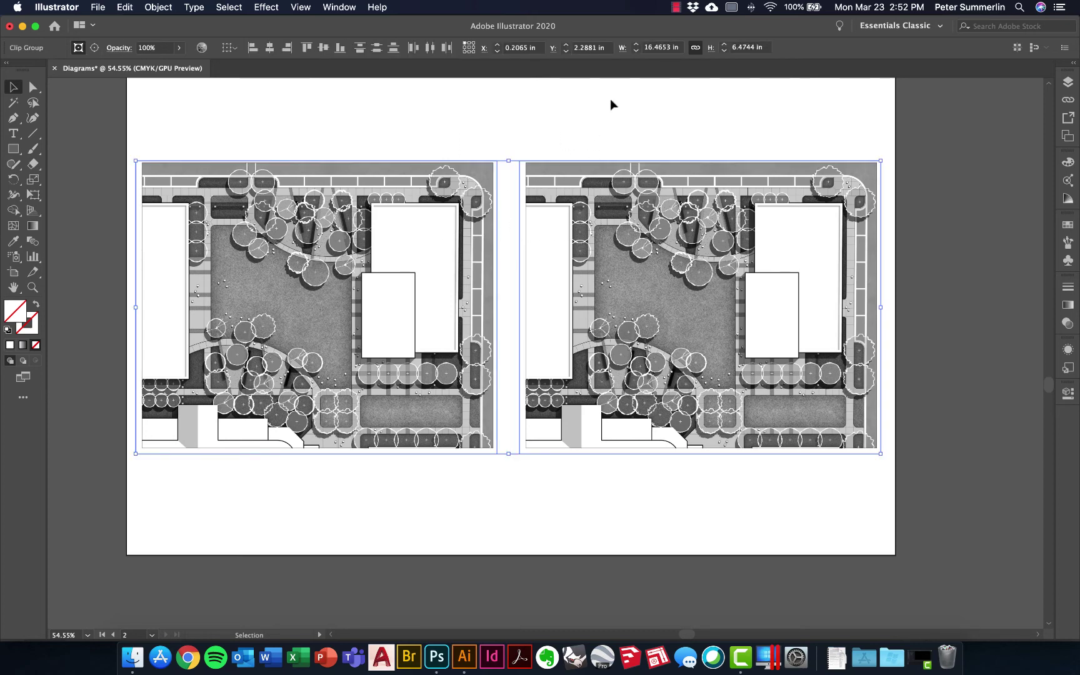
pyautogui.click(179, 48)
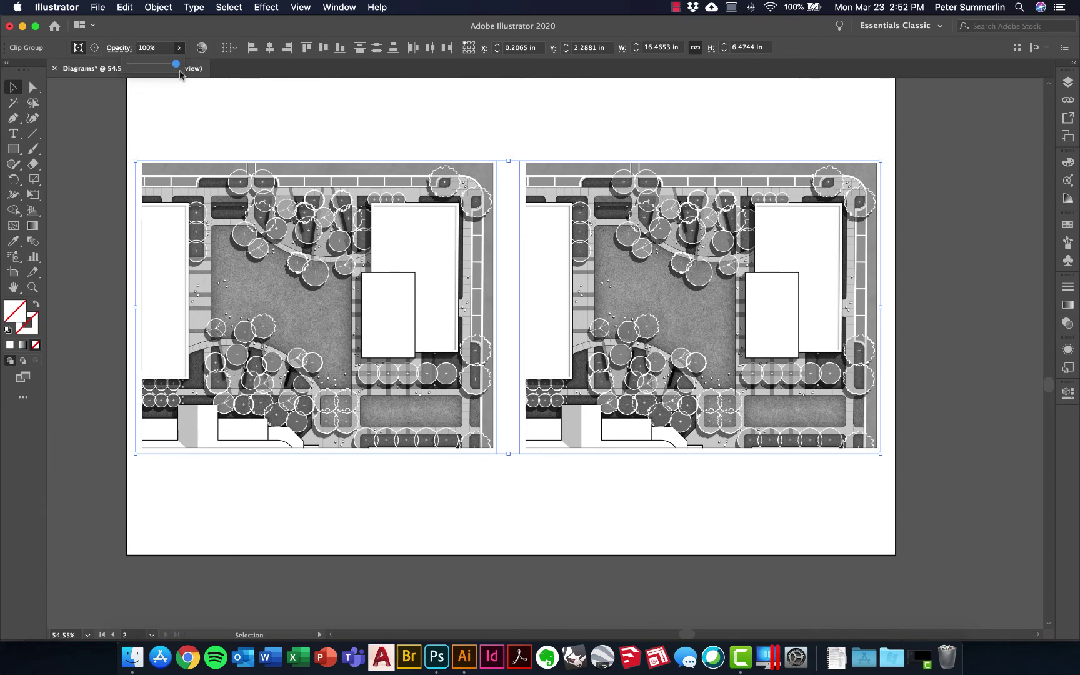
pyautogui.moveTo(175, 69); pyautogui.dragTo(146, 68)
pyautogui.click(230, 90)
pyautogui.click(229, 90)
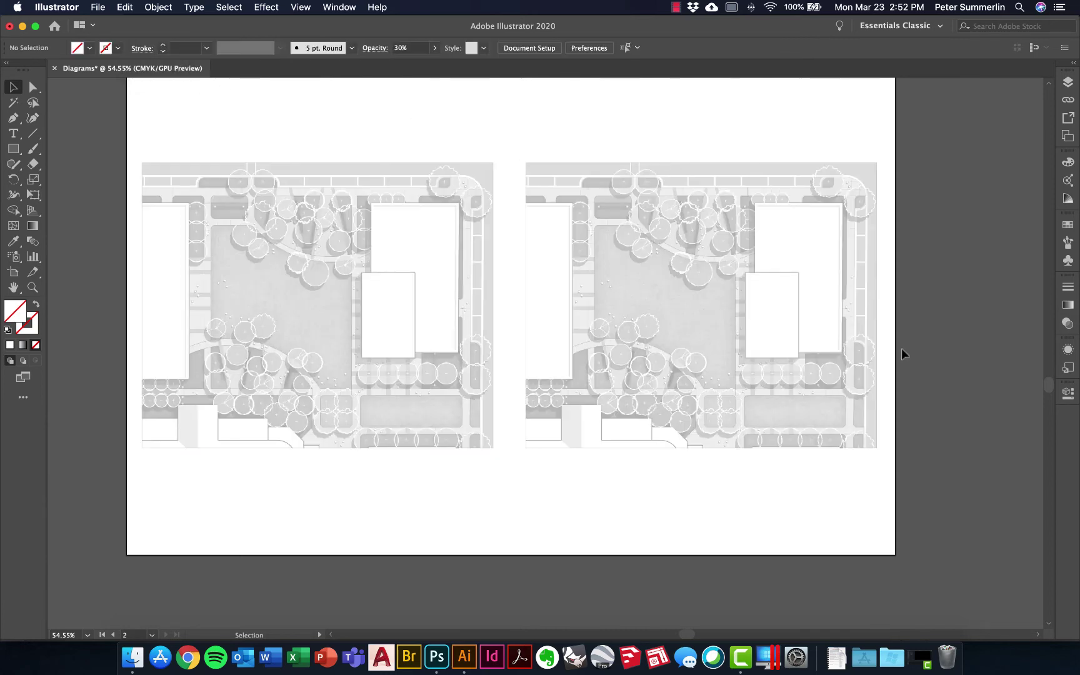
# Move both faded plans up near the top edge of the artboard
pyautogui.scroll(-3, 945, 371)
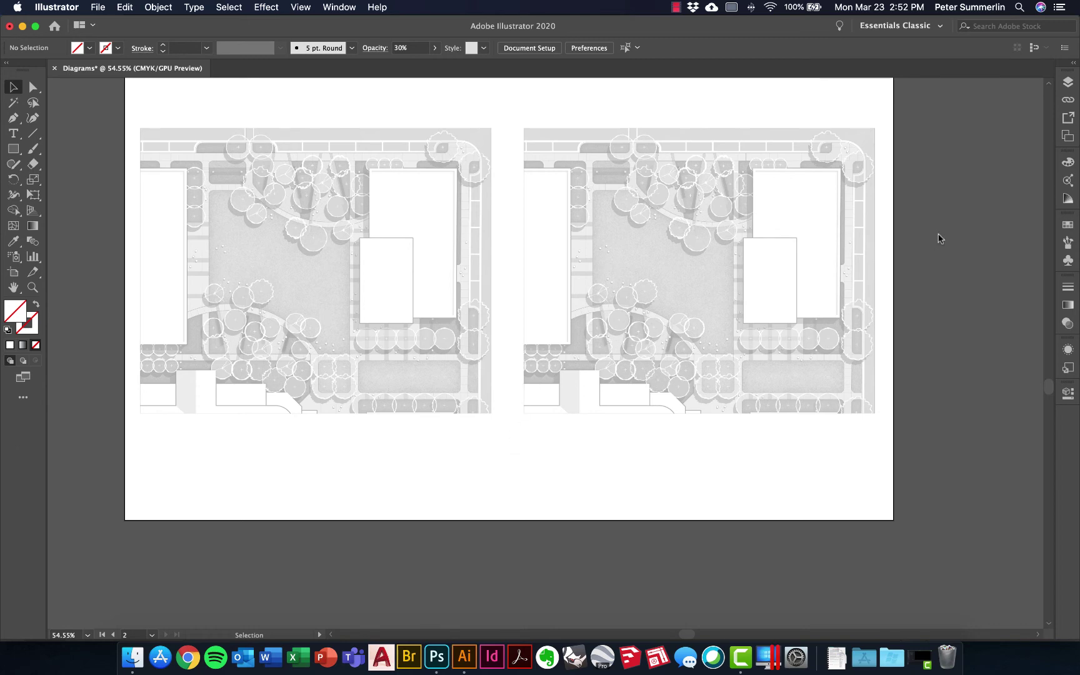
pyautogui.scroll(3, 938, 236)
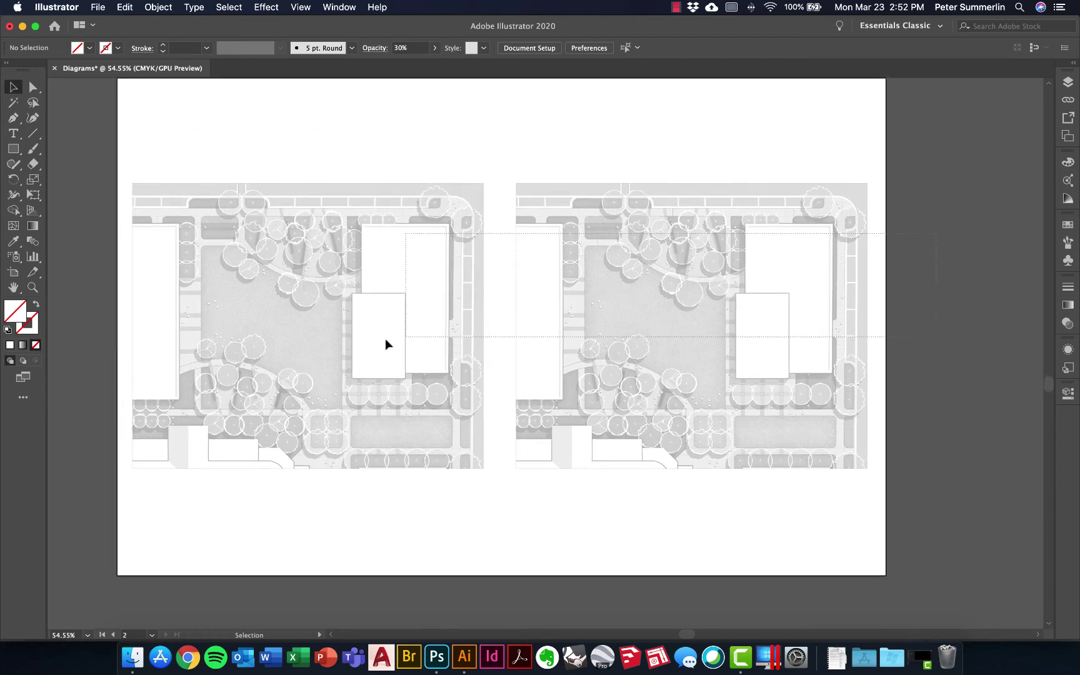
pyautogui.click(390, 338)
pyautogui.moveTo(545, 320); pyautogui.dragTo(554, 238)
pyautogui.click(955, 294)
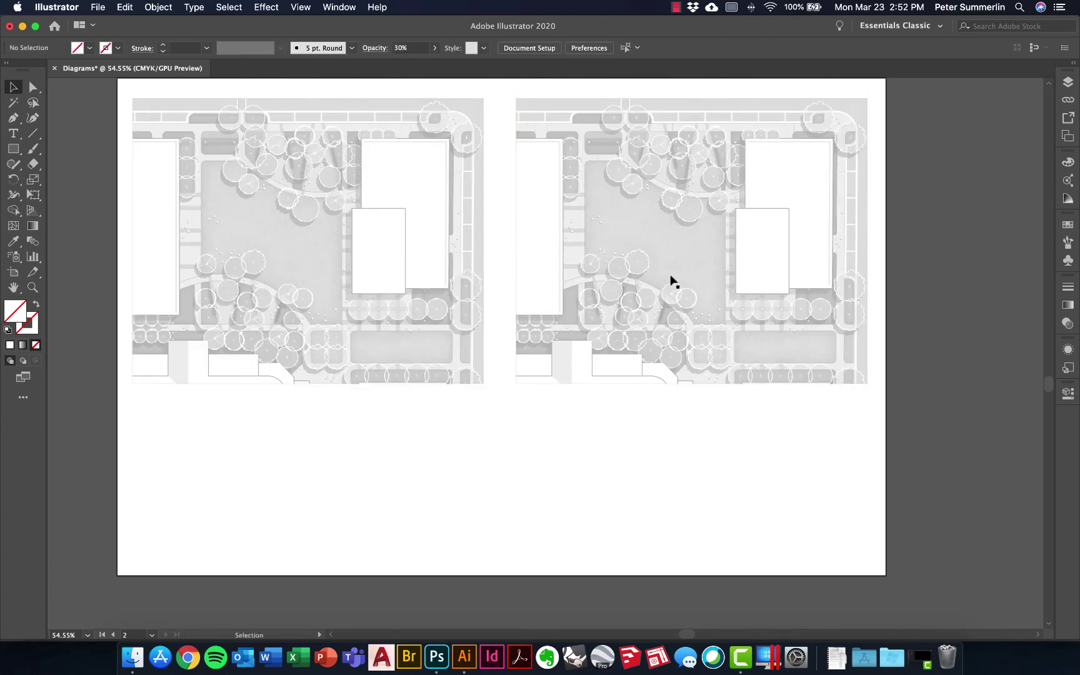
pyautogui.click(301, 8)
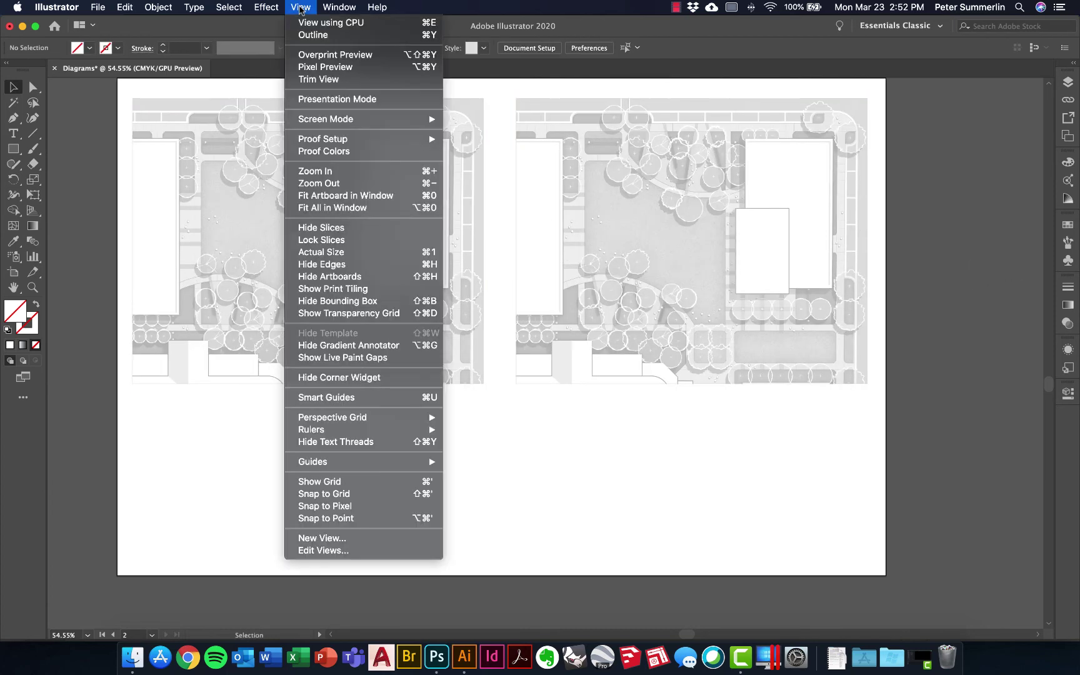
pyautogui.moveTo(338, 430)
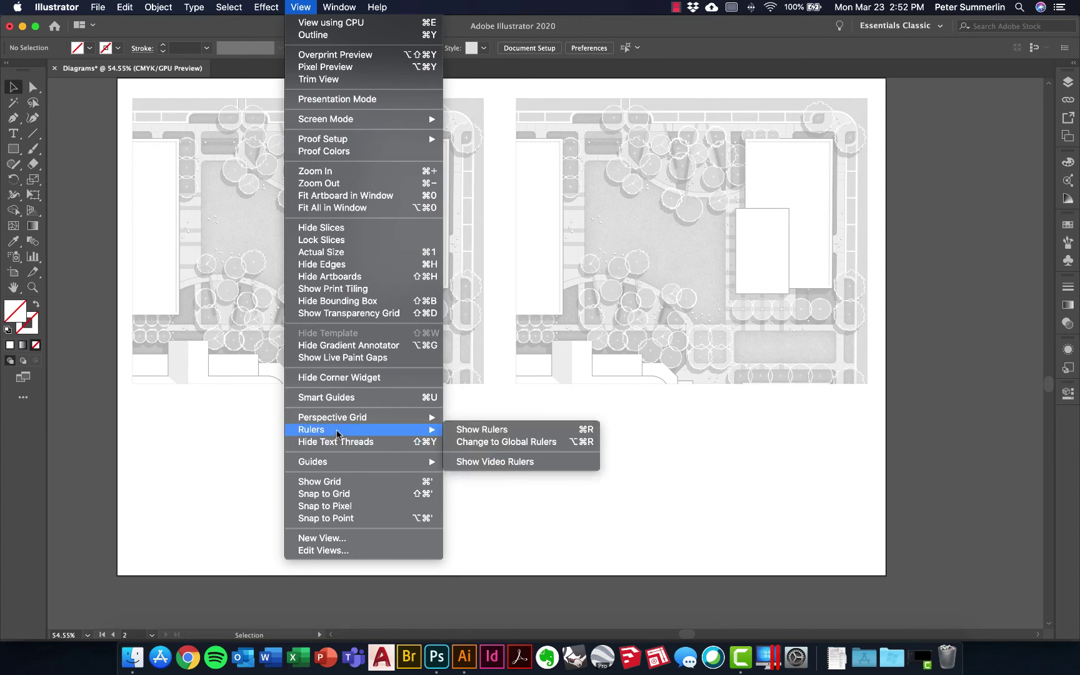
# Show rulers, then add a horizontal guide below the plans and a vertical guide near the left edge
pyautogui.click(475, 432)
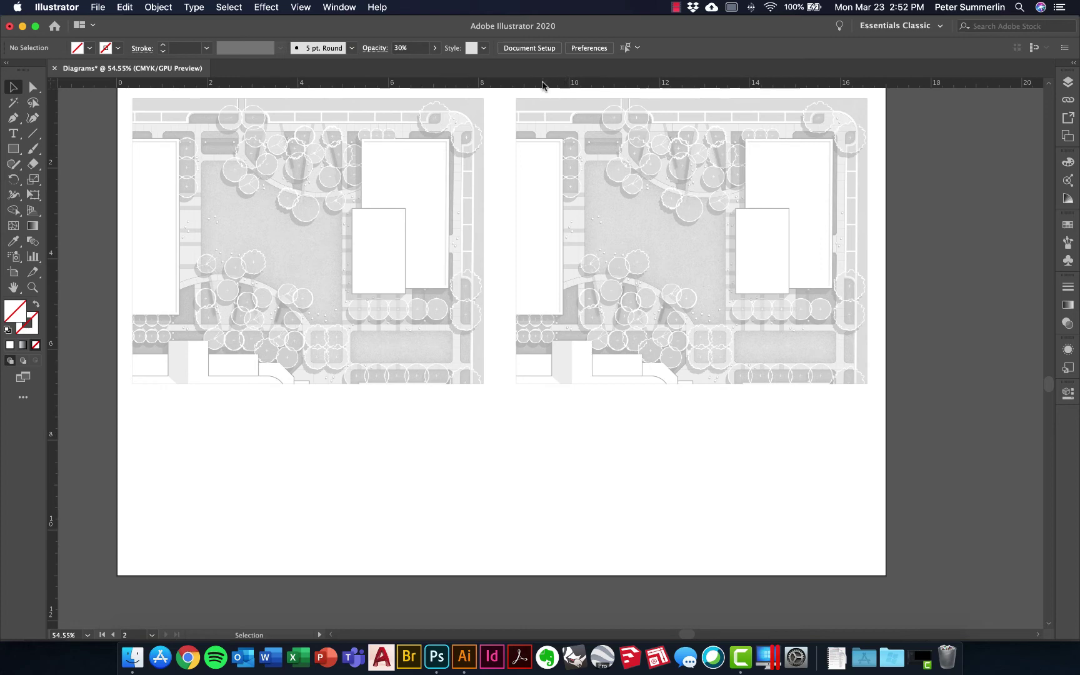
pyautogui.moveTo(542, 87); pyautogui.dragTo(527, 403)
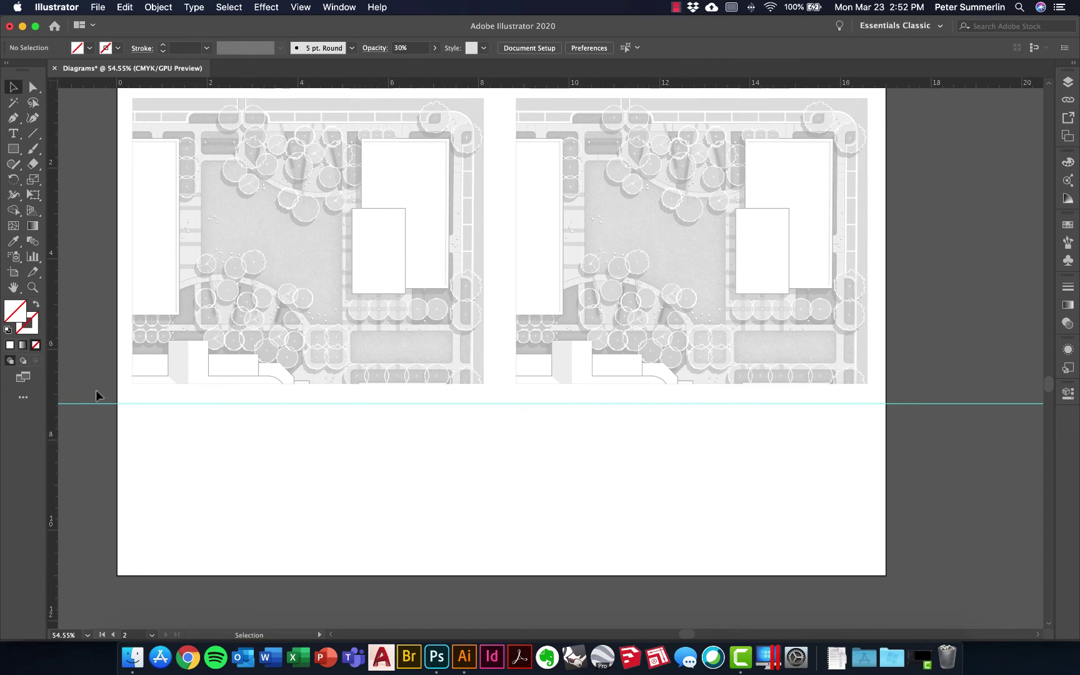
pyautogui.moveTo(53, 380); pyautogui.dragTo(138, 379)
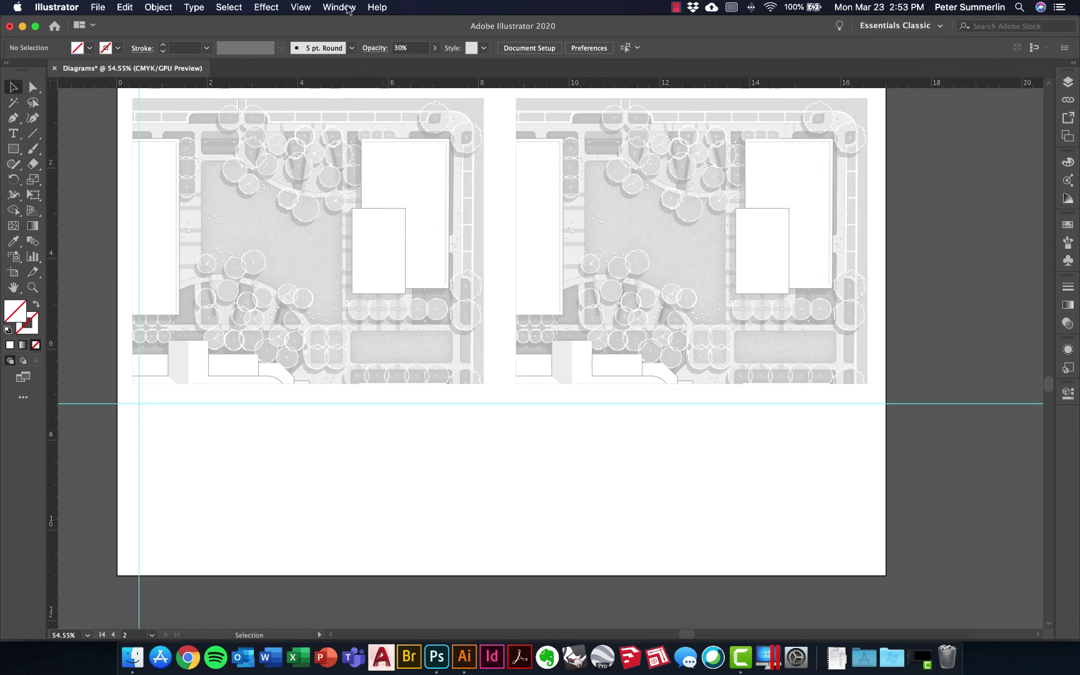
pyautogui.click(306, 8)
pyautogui.moveTo(338, 466)
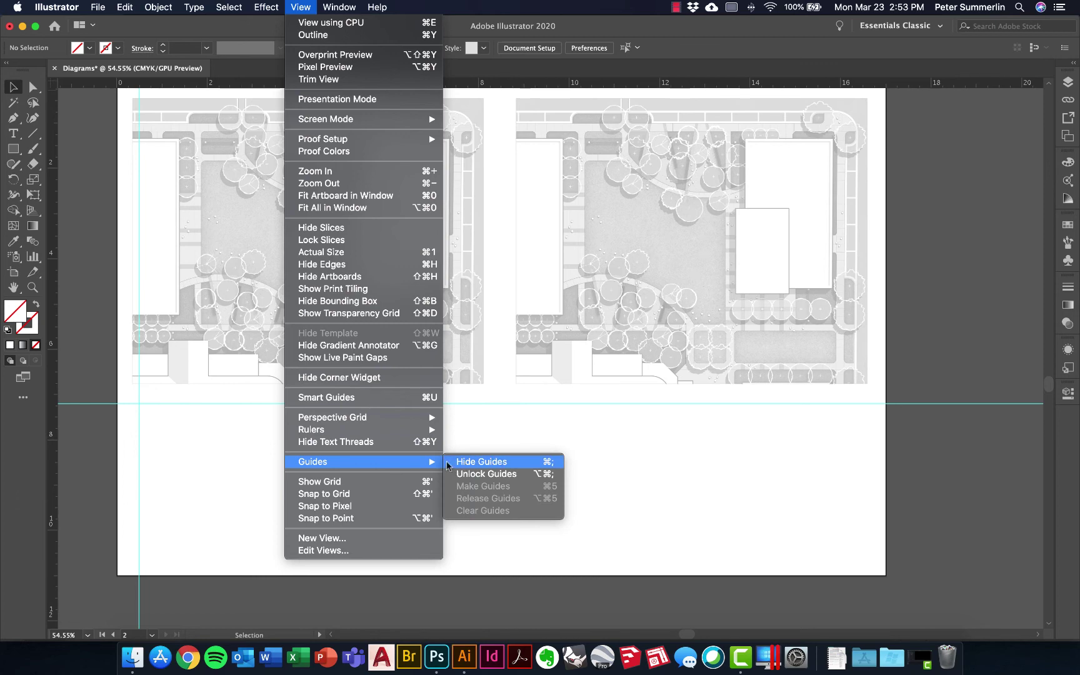
pyautogui.click(399, 482)
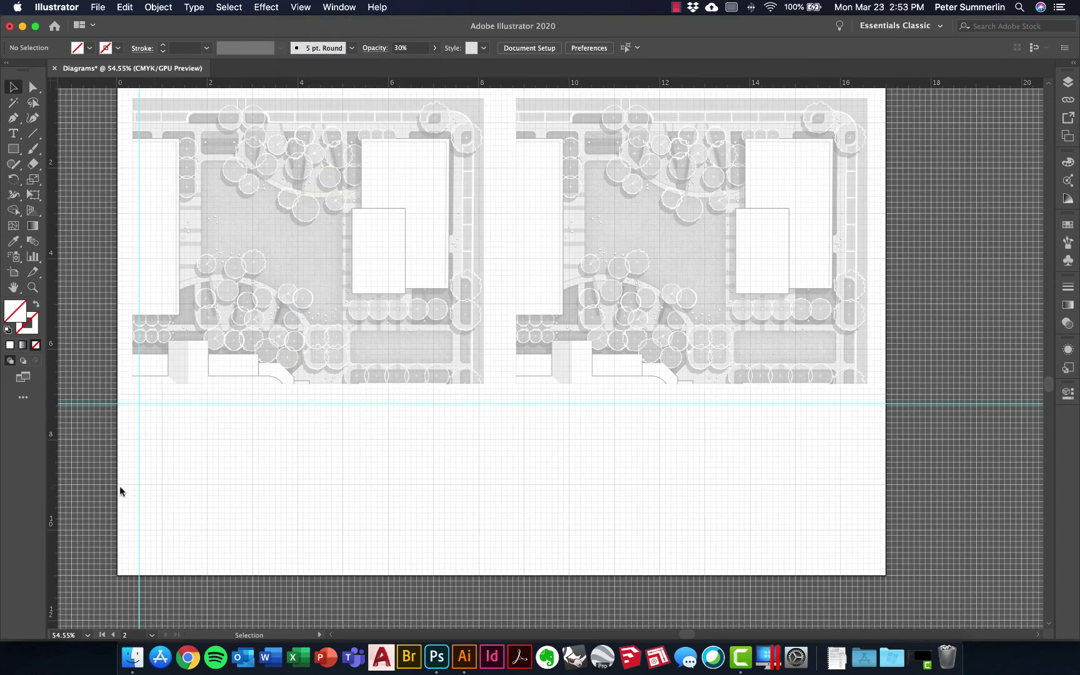
pyautogui.click(65, 8)
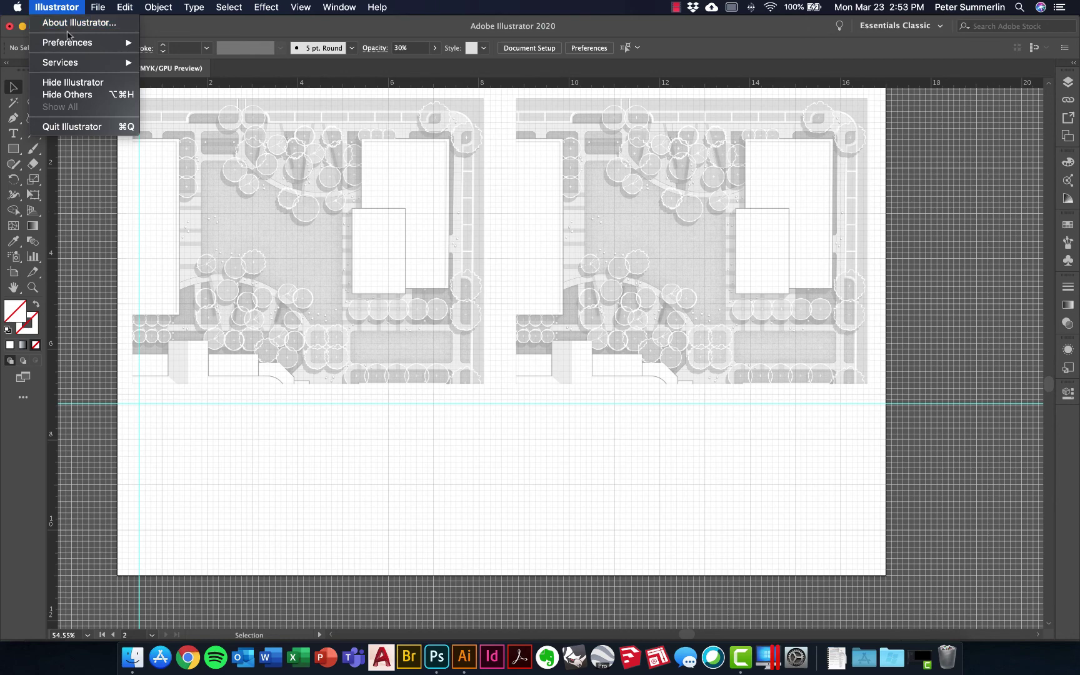
pyautogui.moveTo(69, 41)
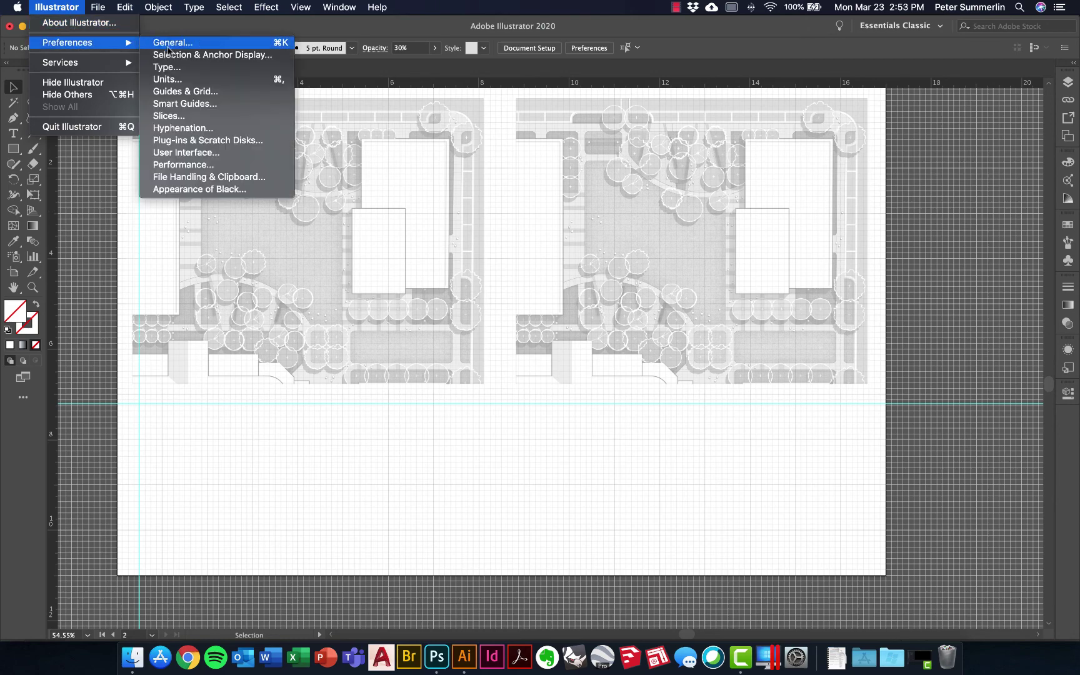
pyautogui.click(187, 92)
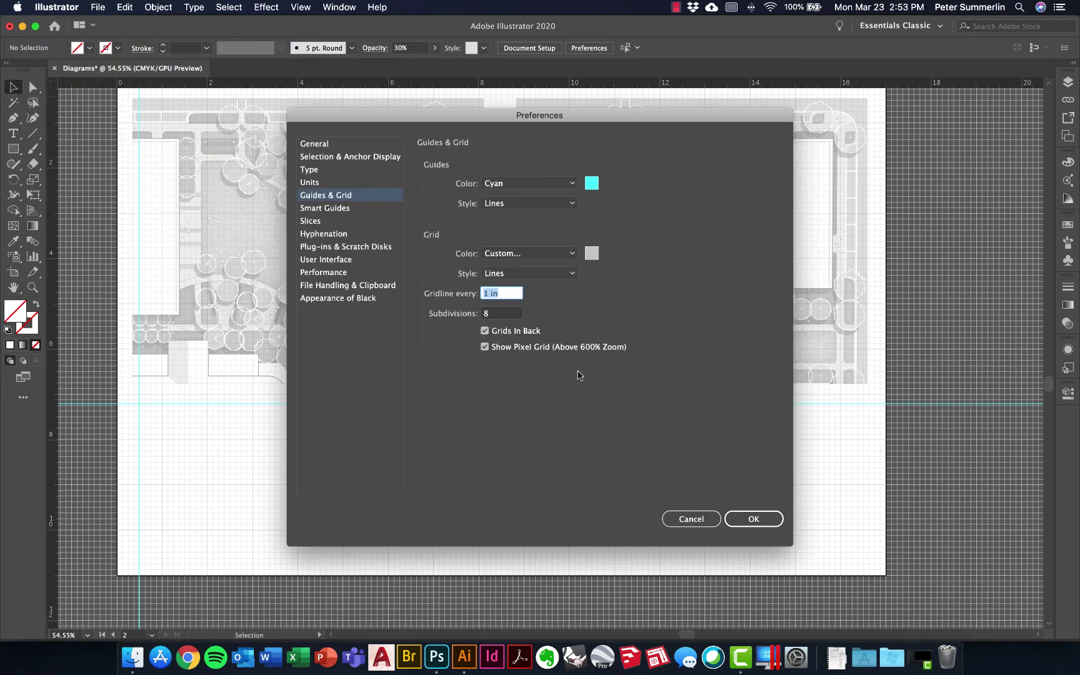
pyautogui.click(694, 522)
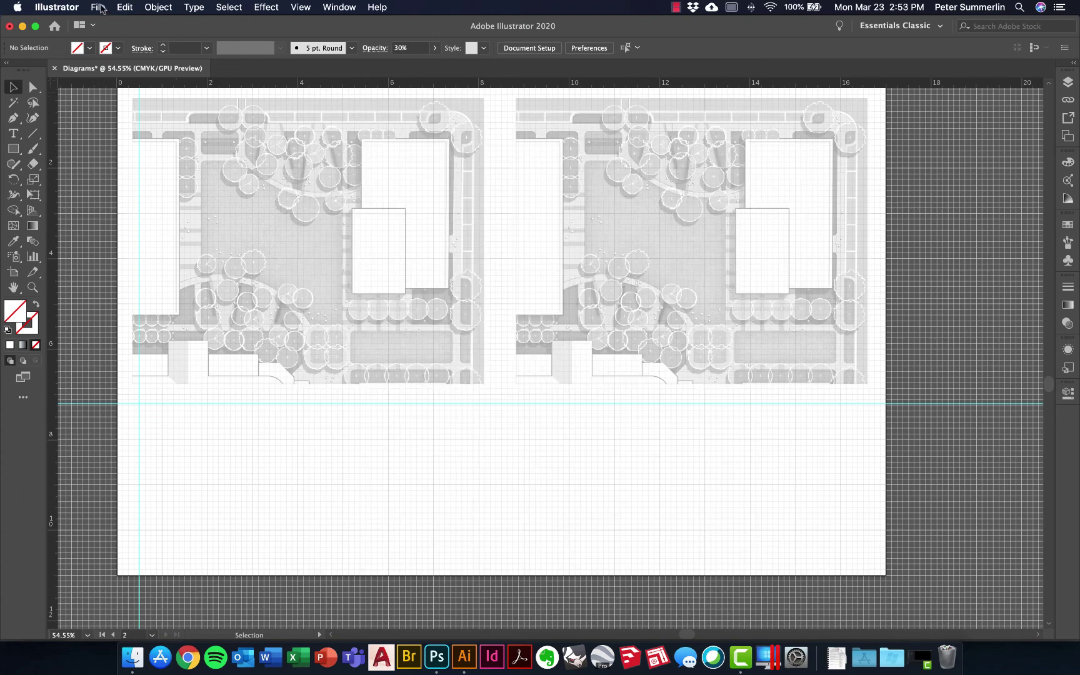
pyautogui.click(104, 9)
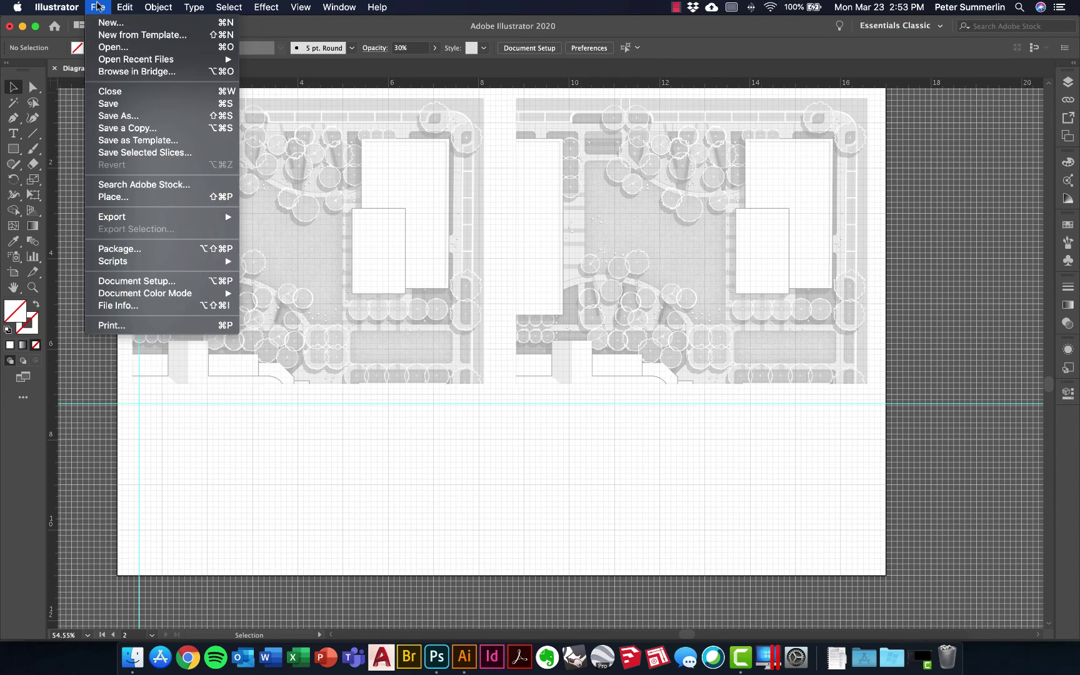
pyautogui.click(261, 504)
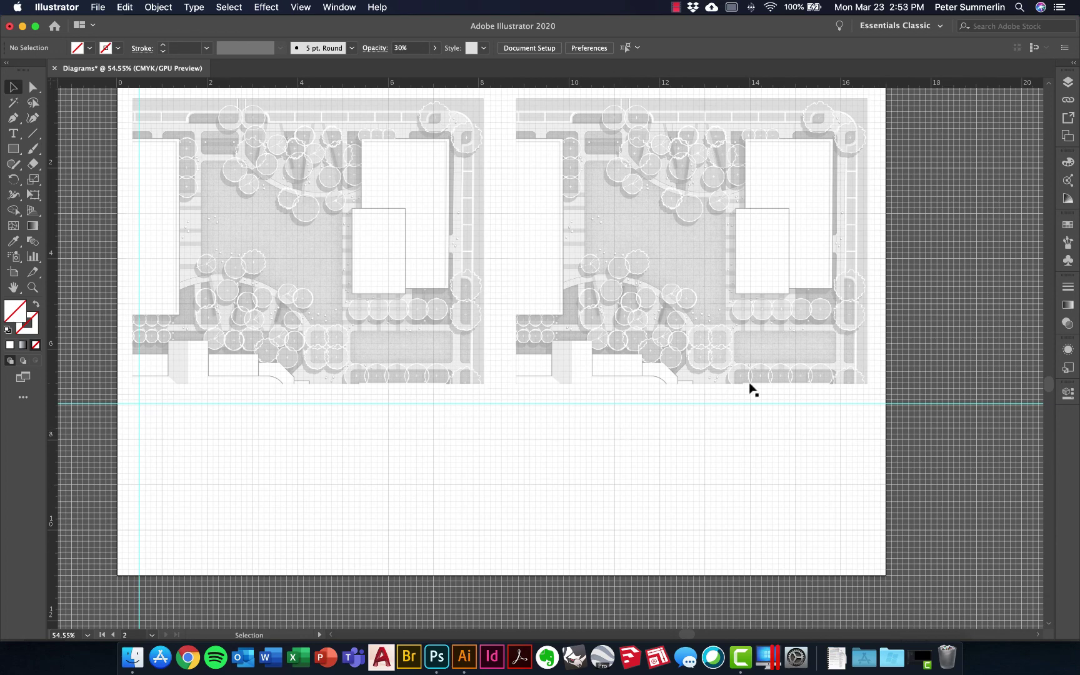
# Zoom out to about 26% so both artboards show in the window
pyautogui.scroll(-3, 752, 390)
pyautogui.scroll(5, 752, 391)
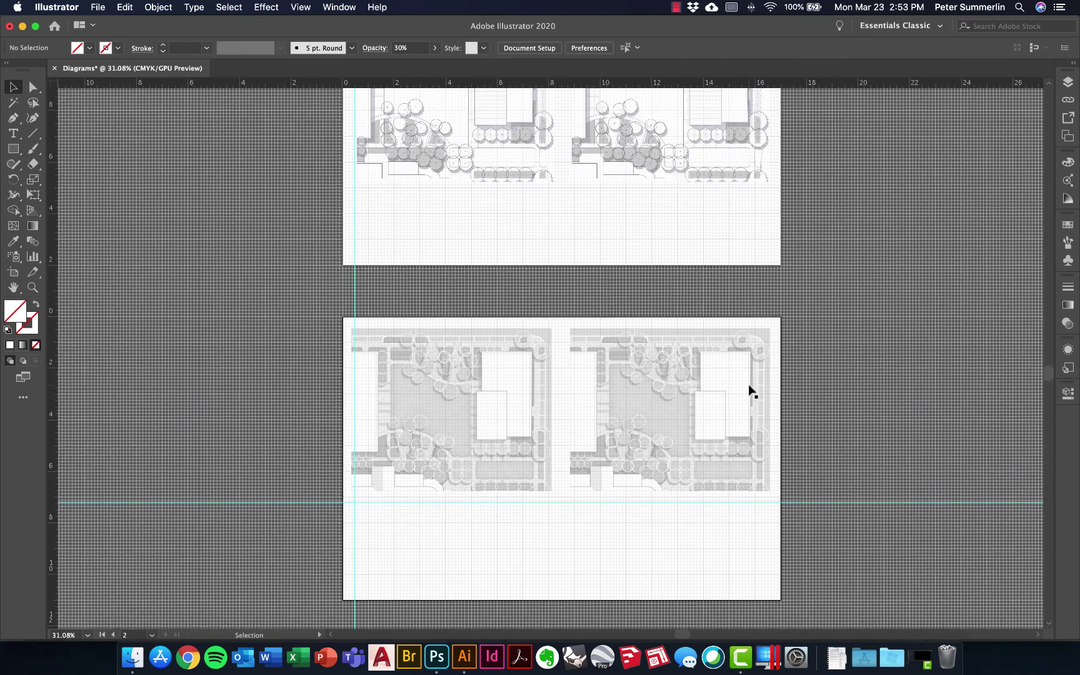
pyautogui.scroll(1, 750, 391)
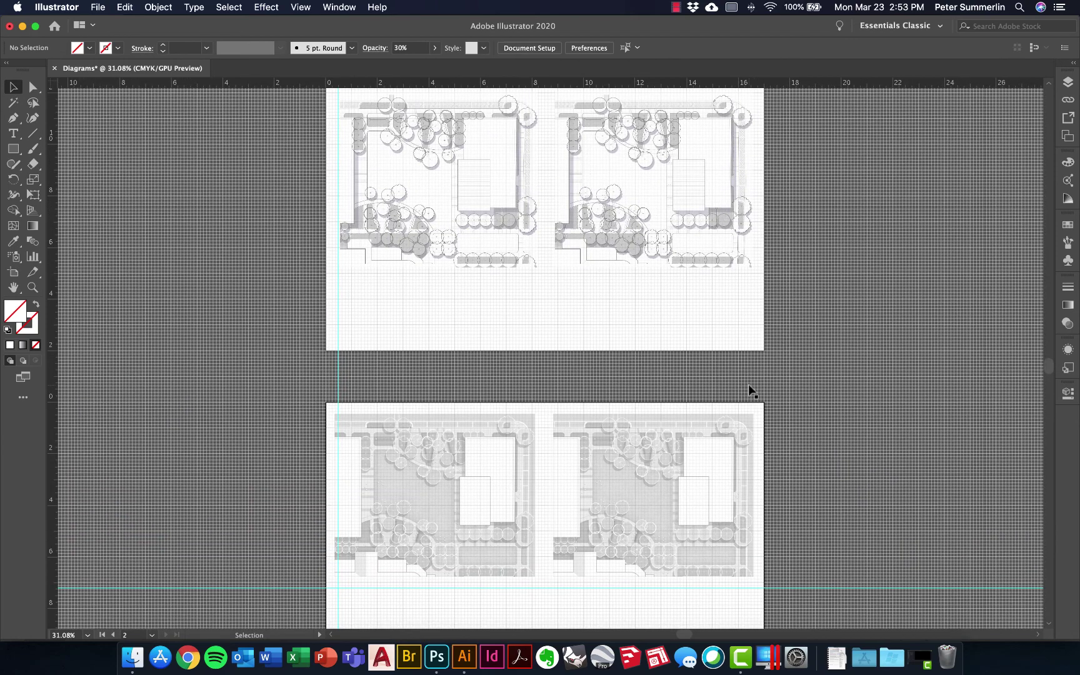
pyautogui.scroll(-1, 748, 384)
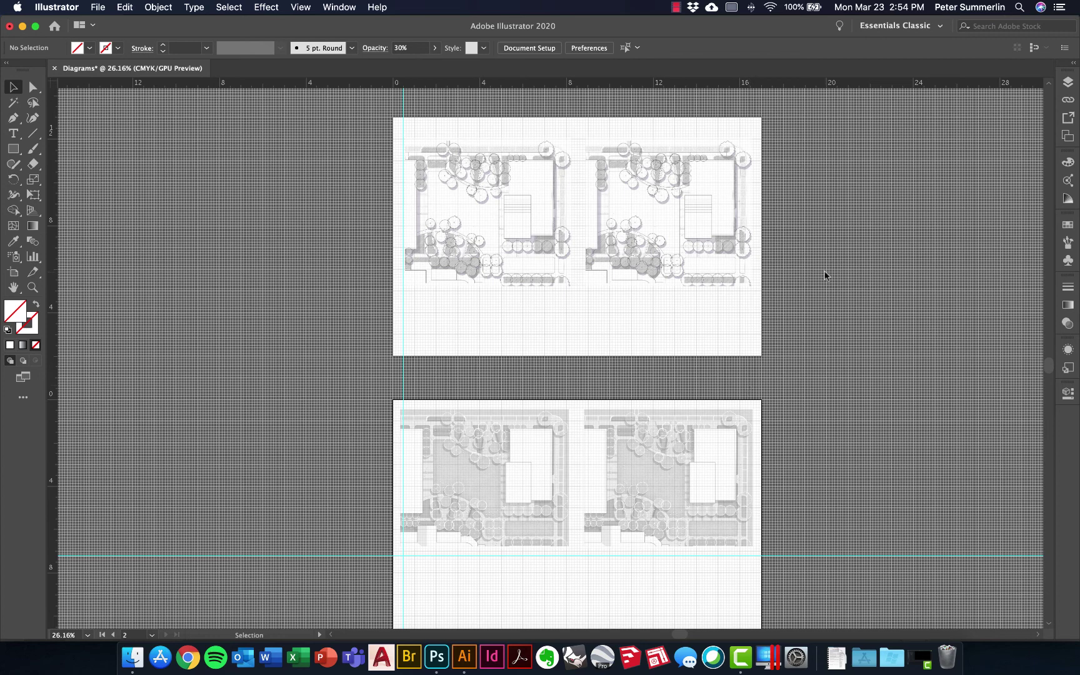
pyautogui.scroll(-3, 825, 275)
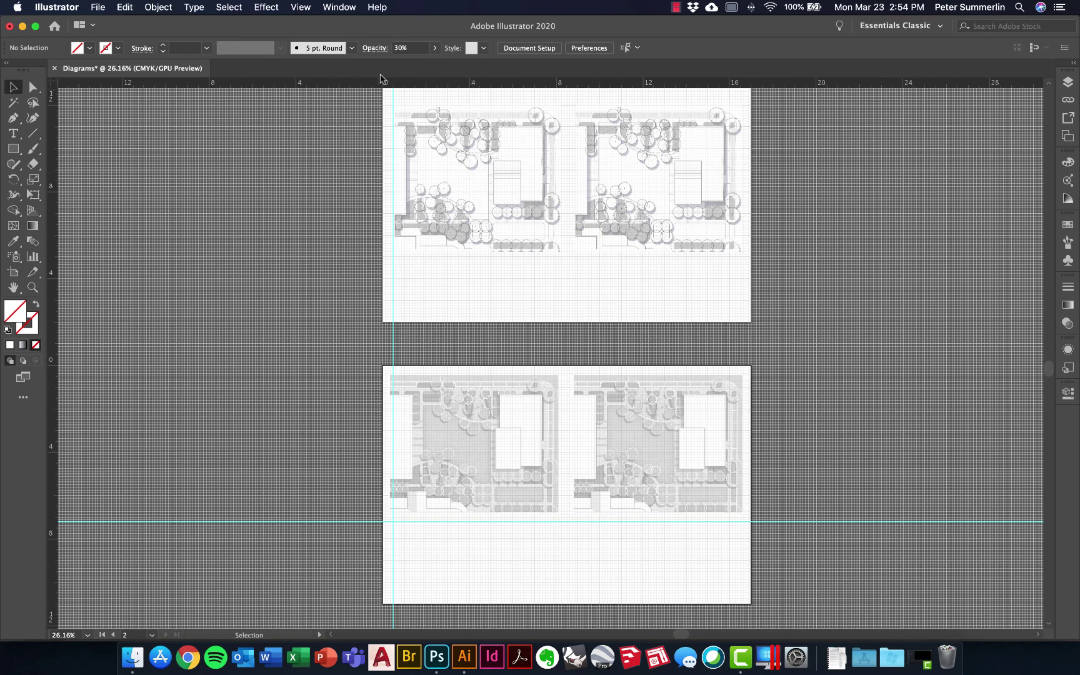
pyautogui.click(300, 7)
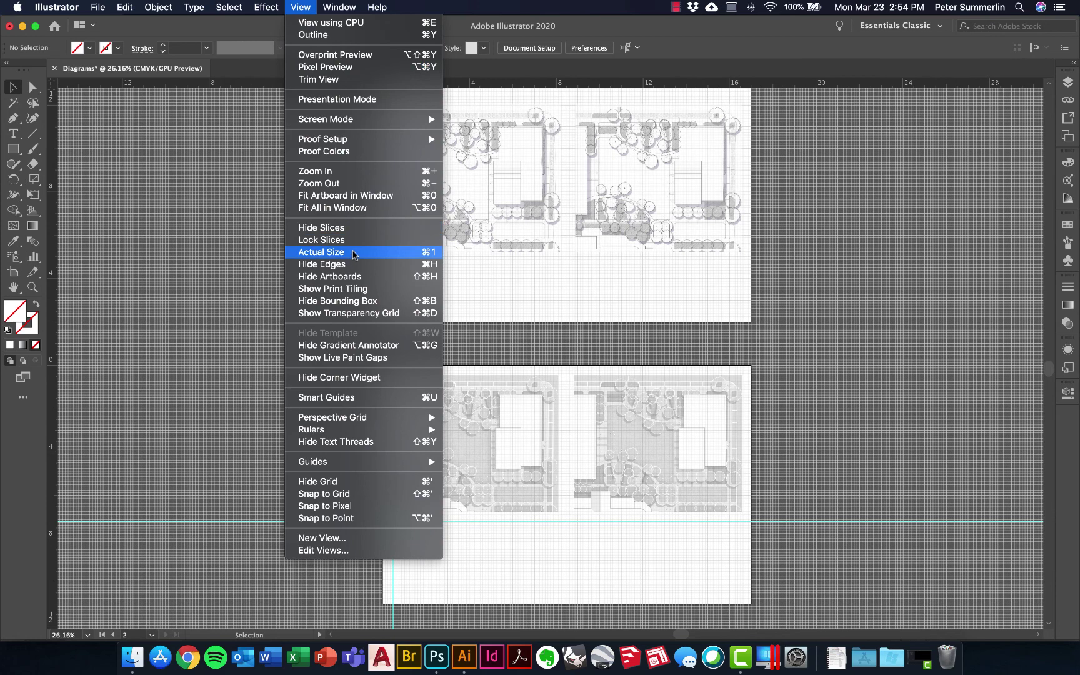
pyautogui.moveTo(339, 8)
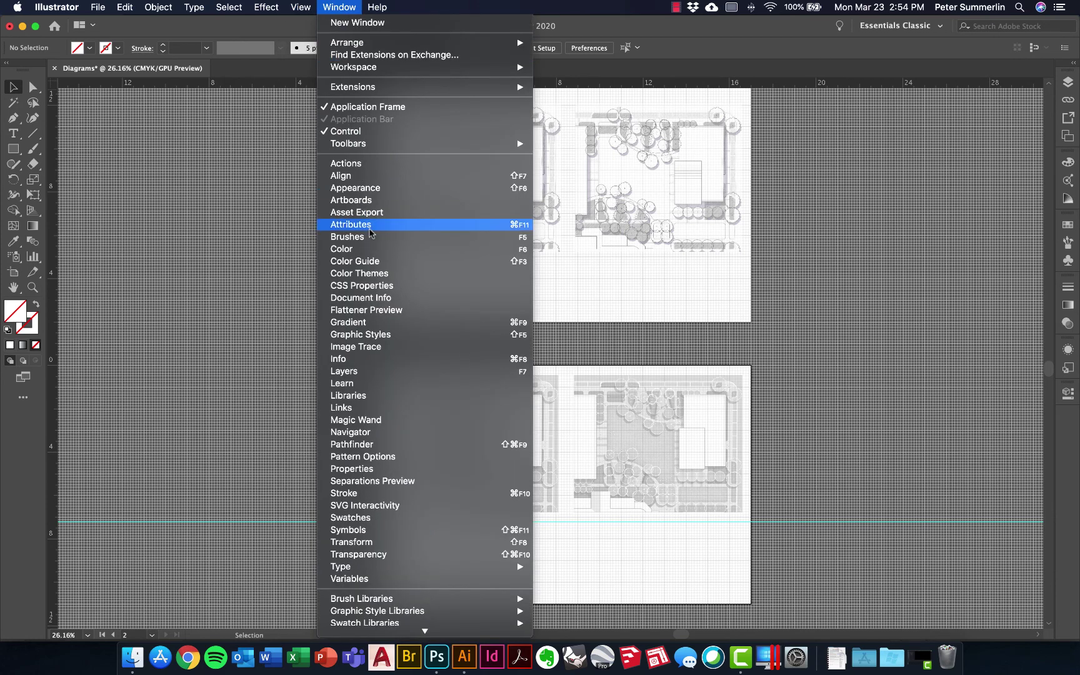
pyautogui.click(378, 274)
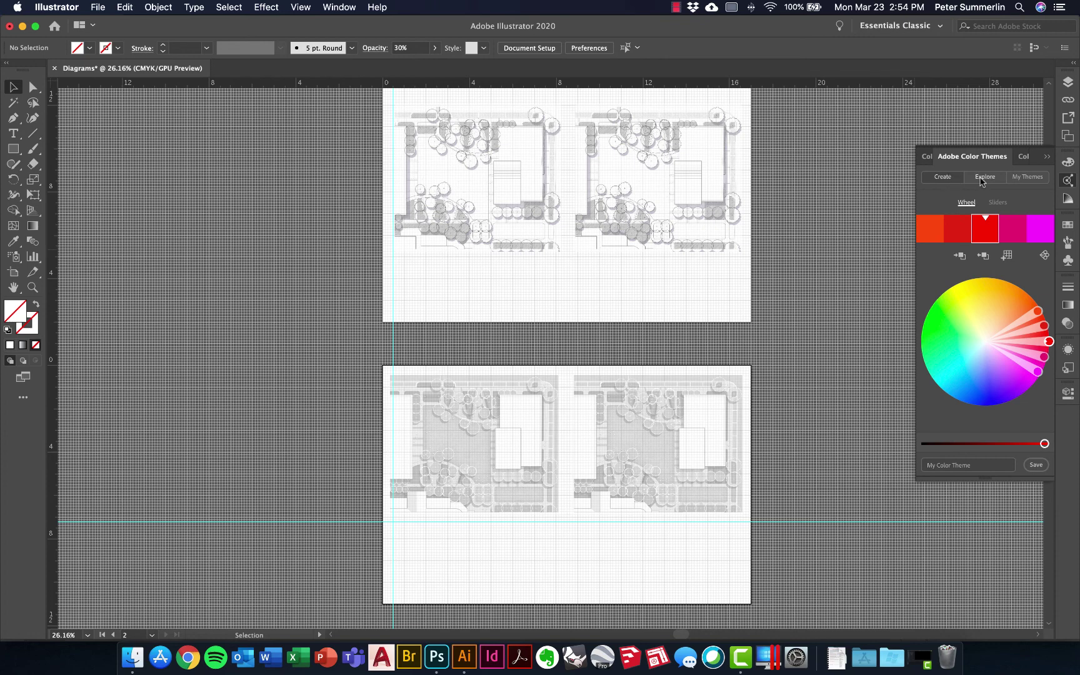
pyautogui.click(981, 177)
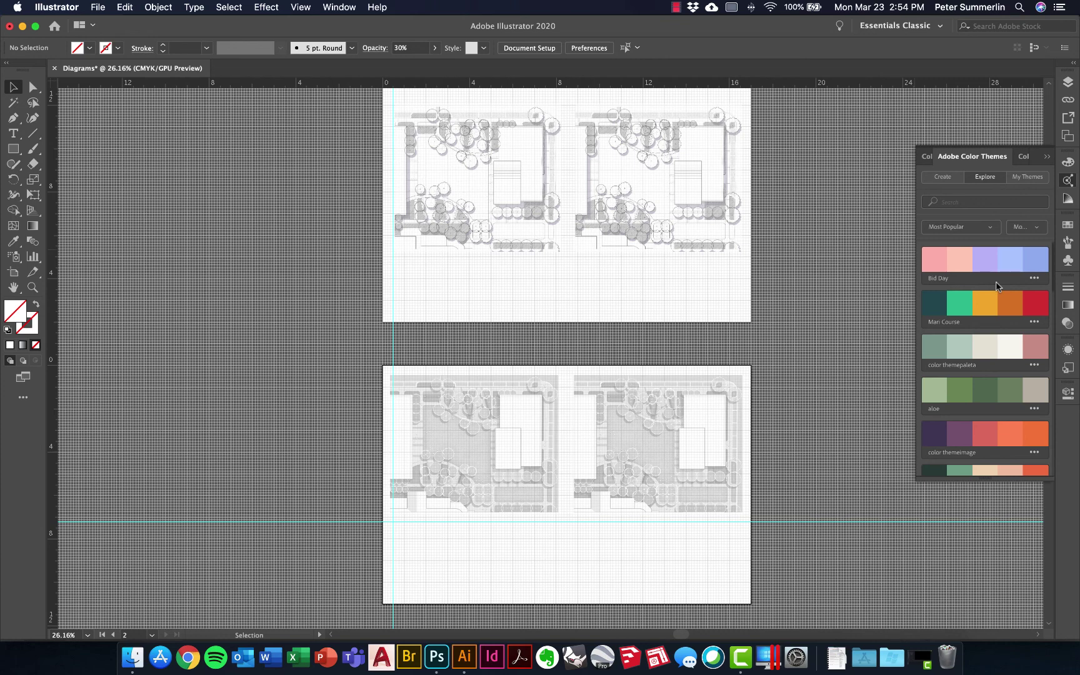
pyautogui.scroll(-2, 996, 281)
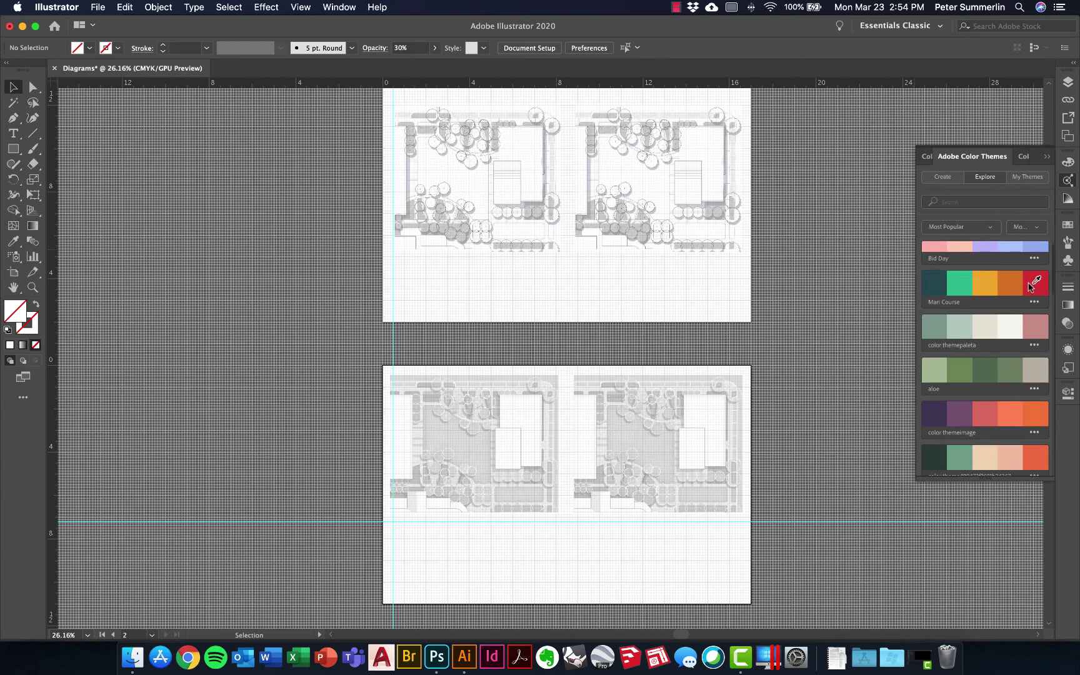
pyautogui.scroll(-5, 1028, 288)
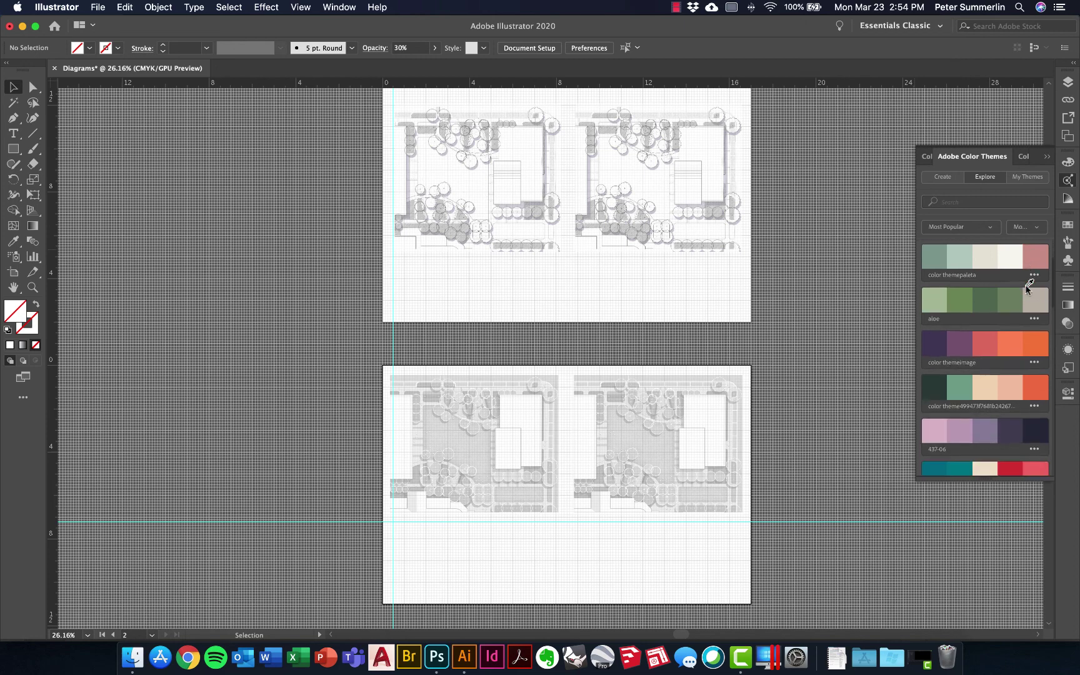
pyautogui.scroll(5, 1008, 431)
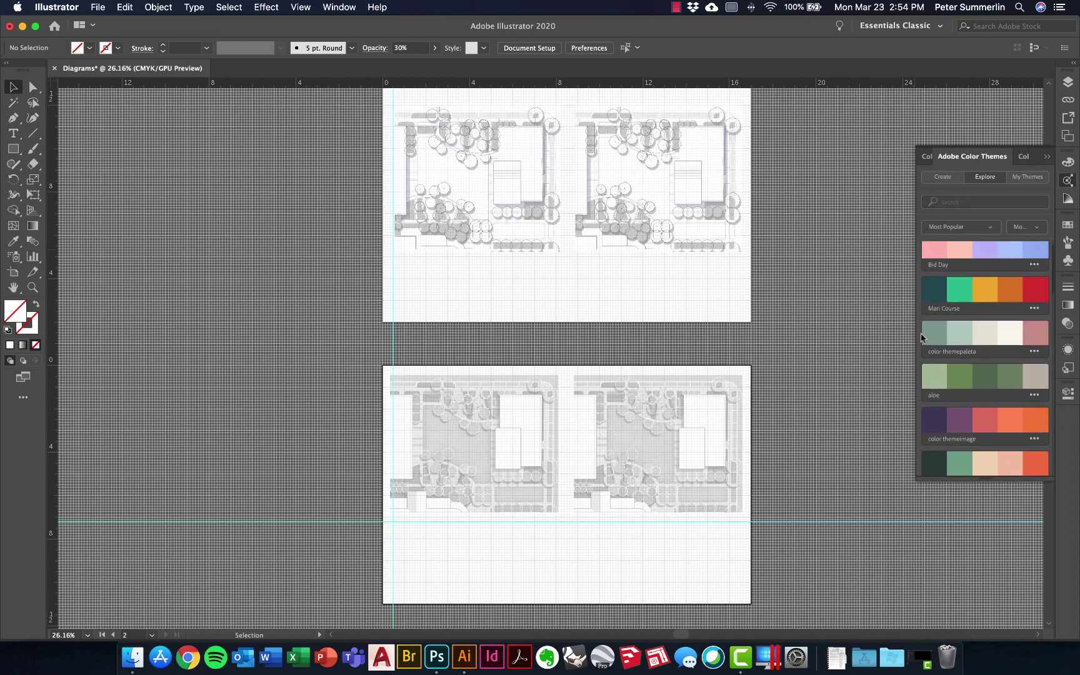
pyautogui.scroll(-10, 1003, 410)
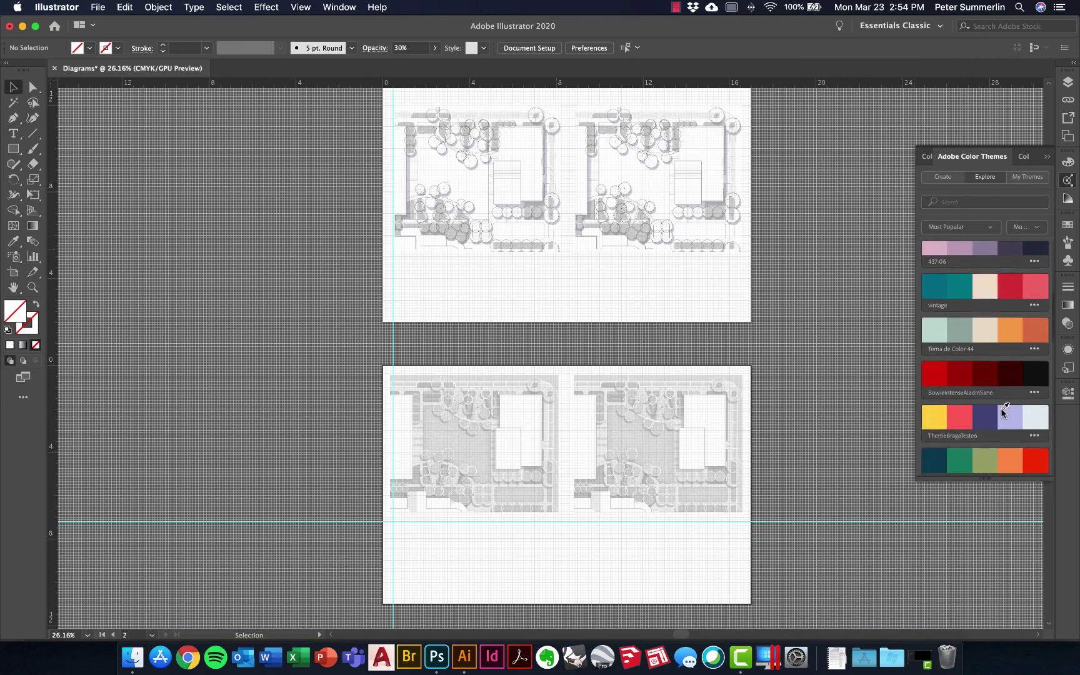
pyautogui.scroll(-1, 1003, 410)
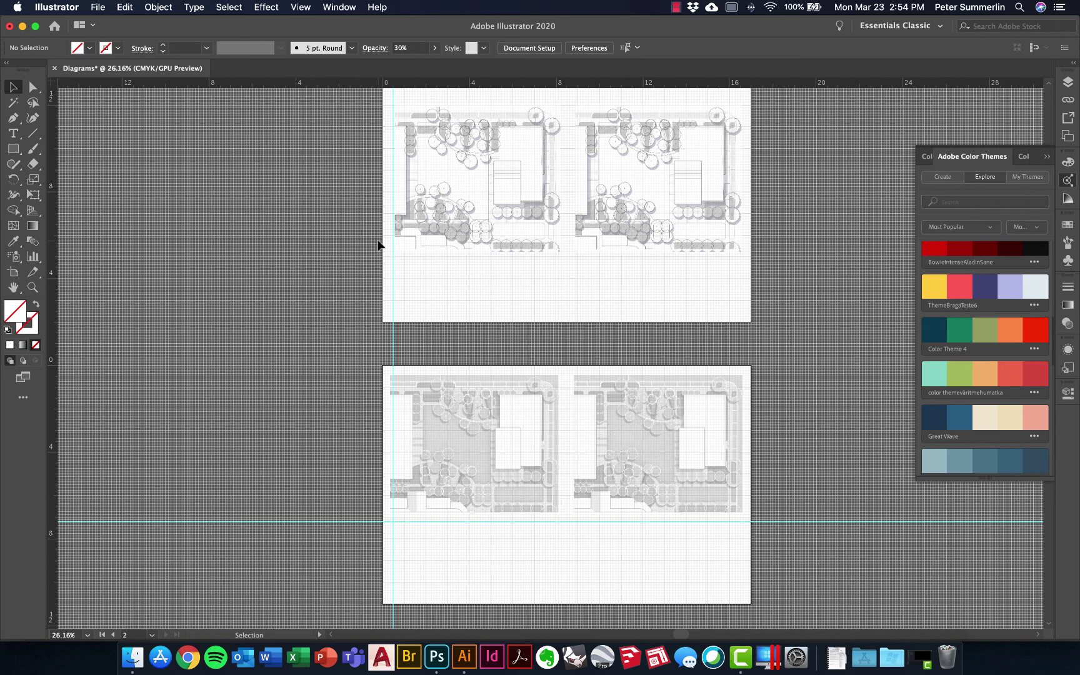
# In the Layers panel, collapse Layer 1, create Layer 2 above it, and lock Layer 1
pyautogui.click(1070, 181)
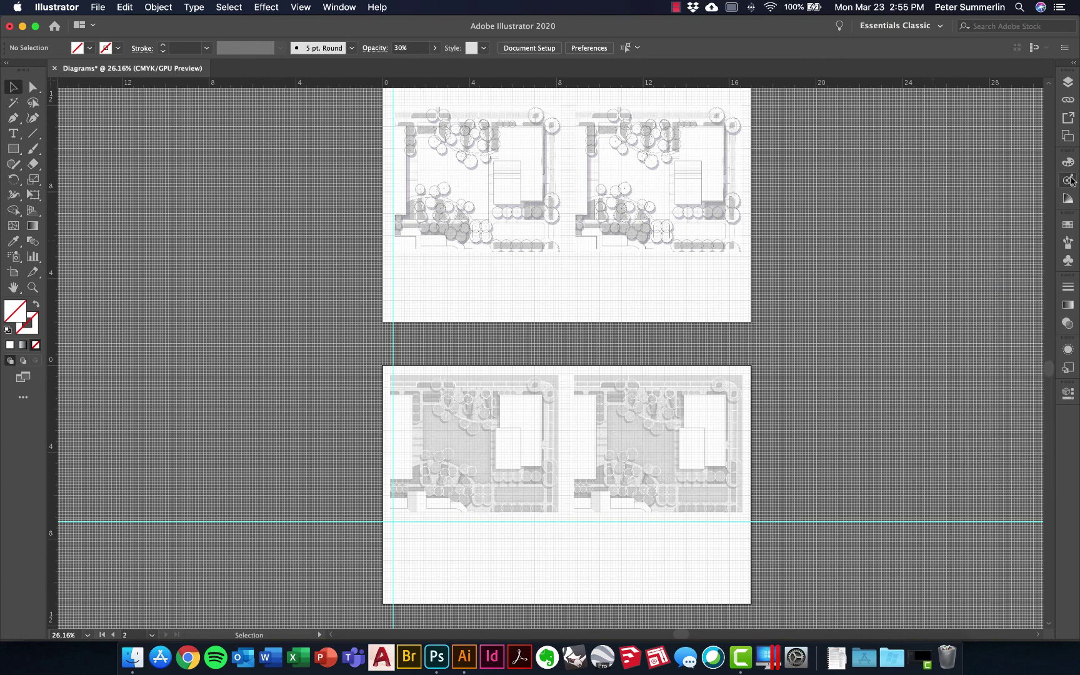
pyautogui.click(1068, 82)
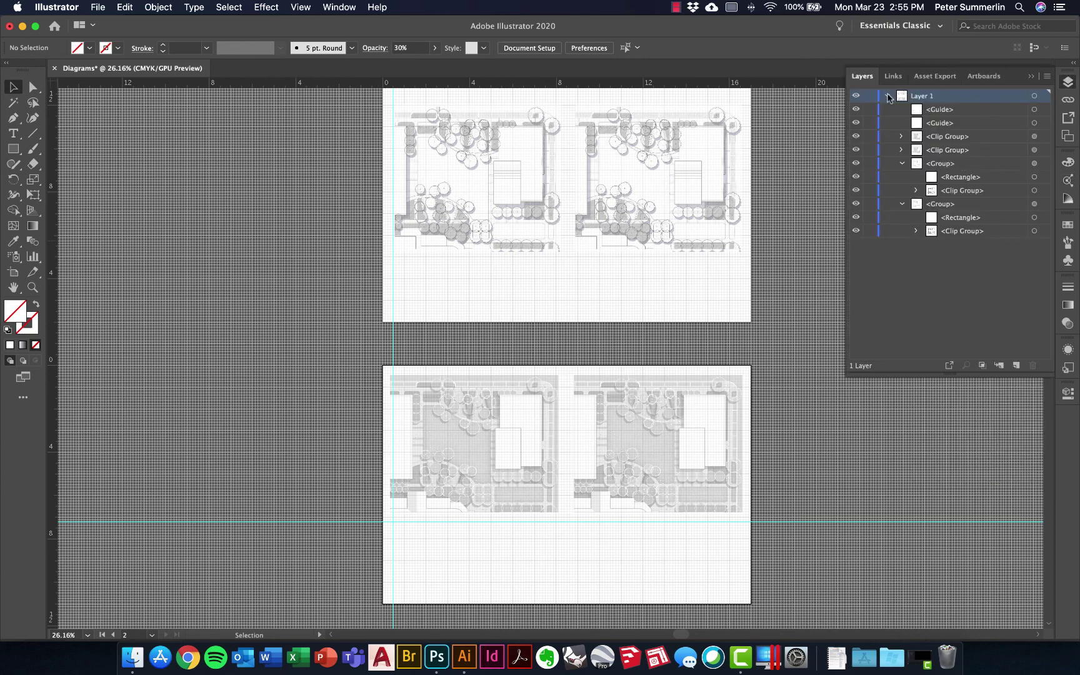
pyautogui.click(888, 96)
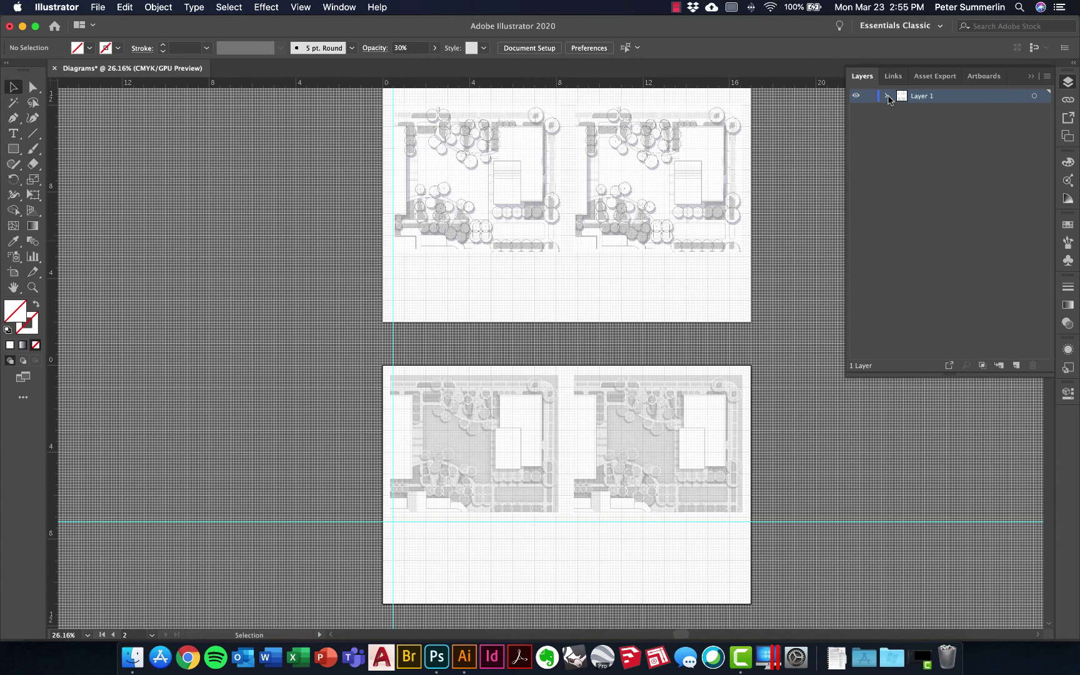
pyautogui.click(354, 7)
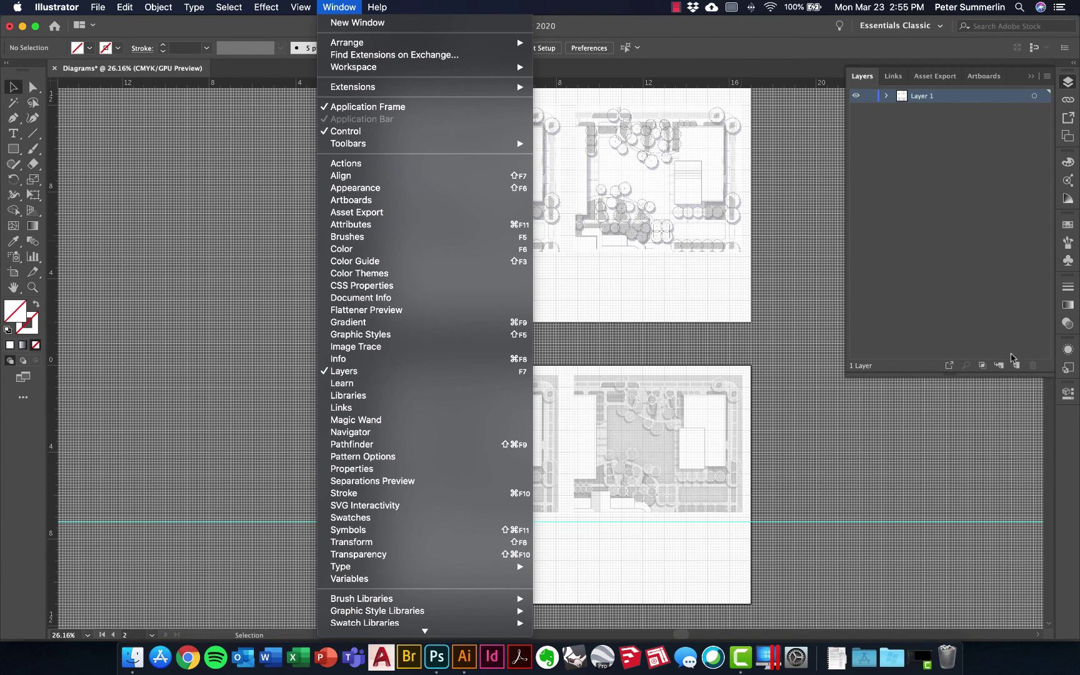
pyautogui.click(1012, 347)
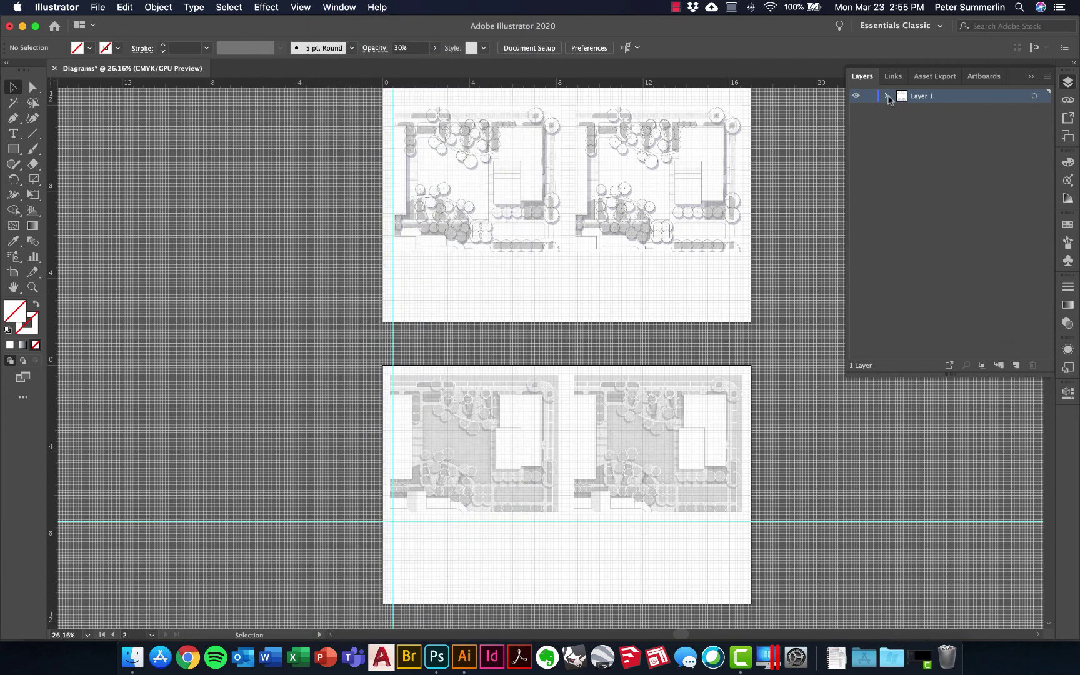
pyautogui.click(1017, 366)
pyautogui.click(869, 110)
# Start a pen path, then add an area text block of placeholder text over the right plan
pyautogui.press('p')
pyautogui.click(548, 259)
pyautogui.click(665, 144)
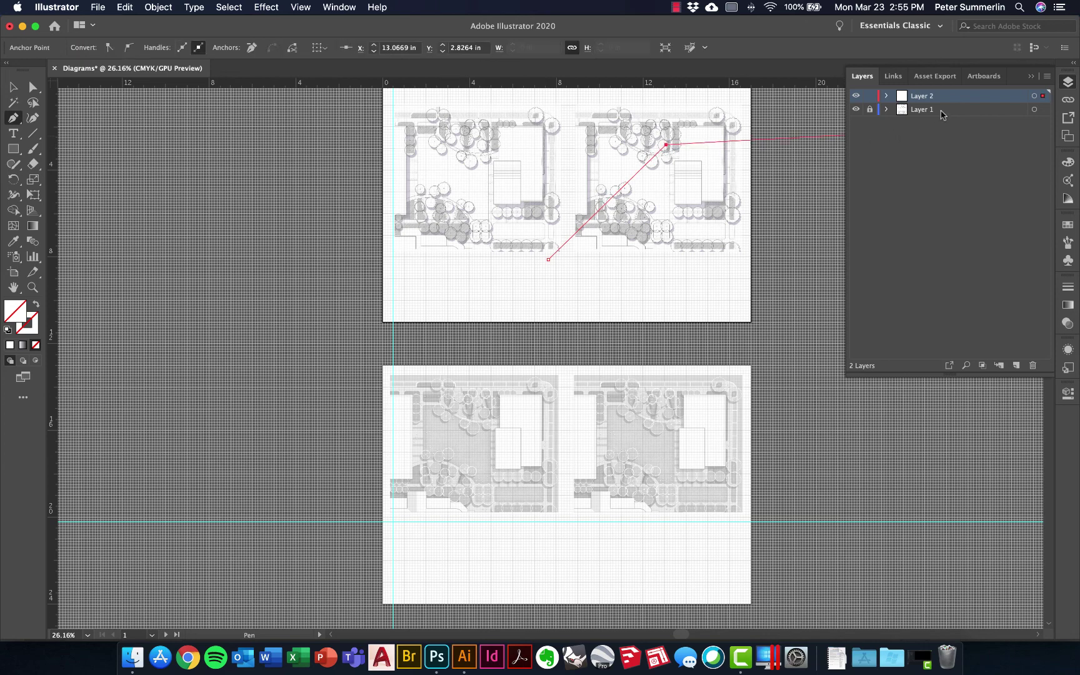
pyautogui.press('t')
pyautogui.moveTo(653, 197); pyautogui.dragTo(705, 236)
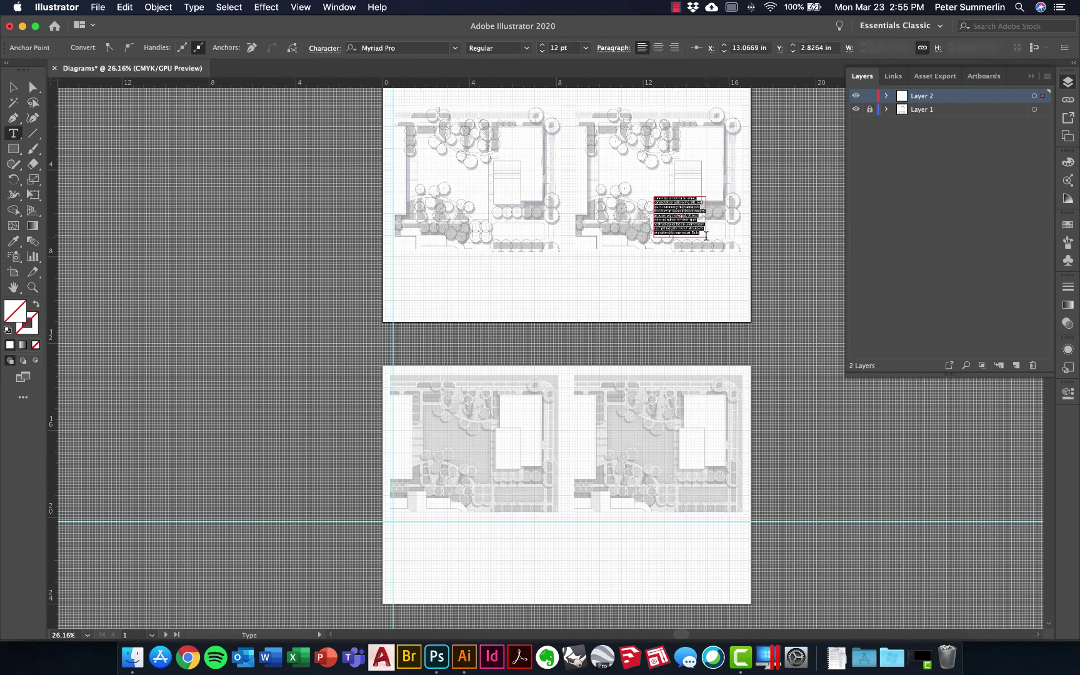
pyautogui.click(13, 87)
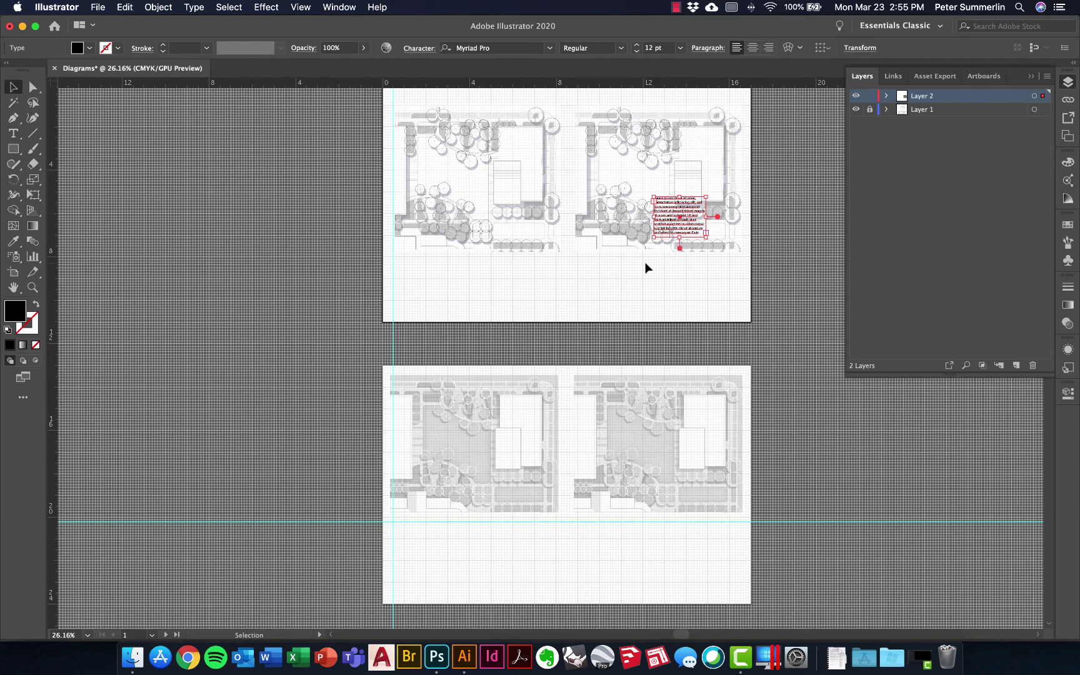
# Briefly unlock Layer 1 to select the right plan group, relock it, and make Layer 2 visible
pyautogui.click(870, 109)
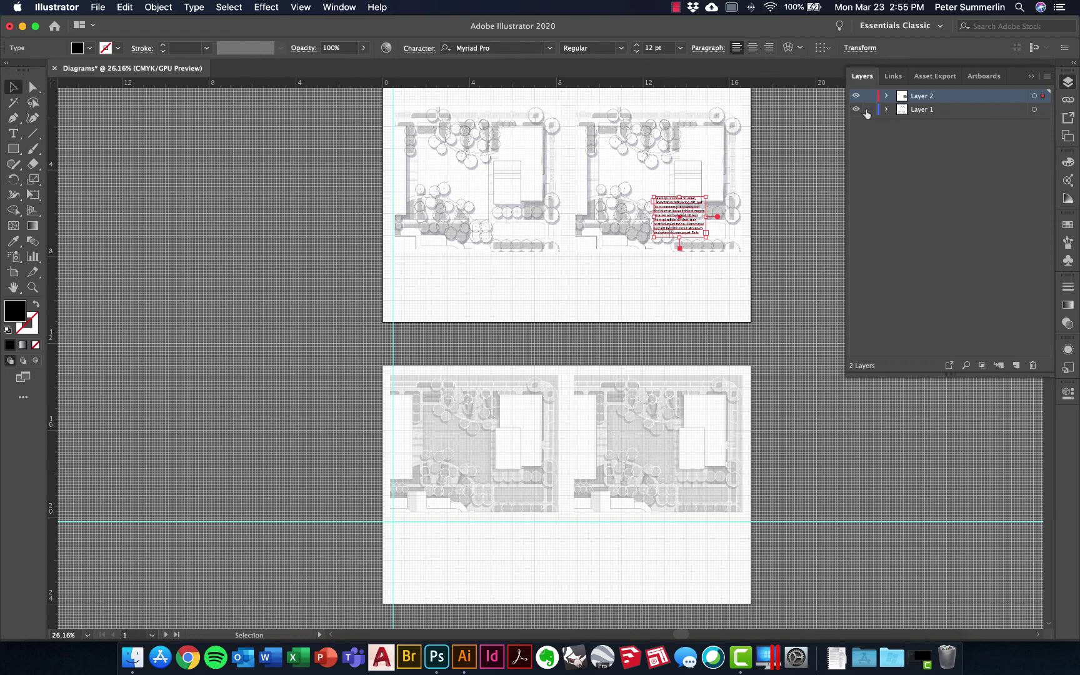
pyautogui.click(670, 161)
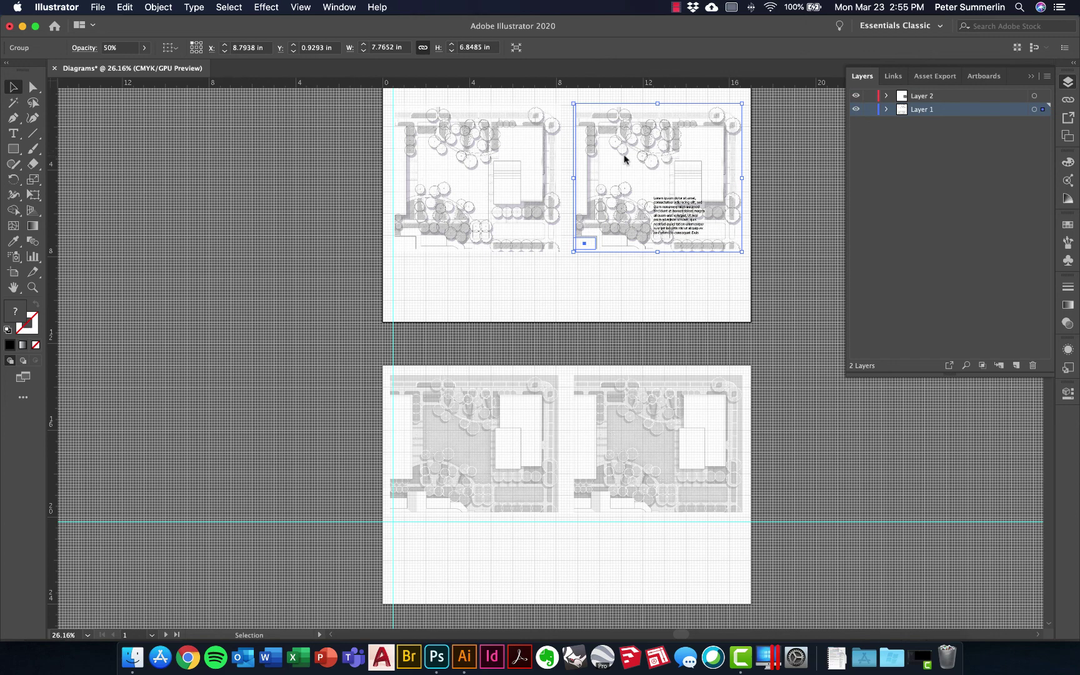
pyautogui.click(869, 109)
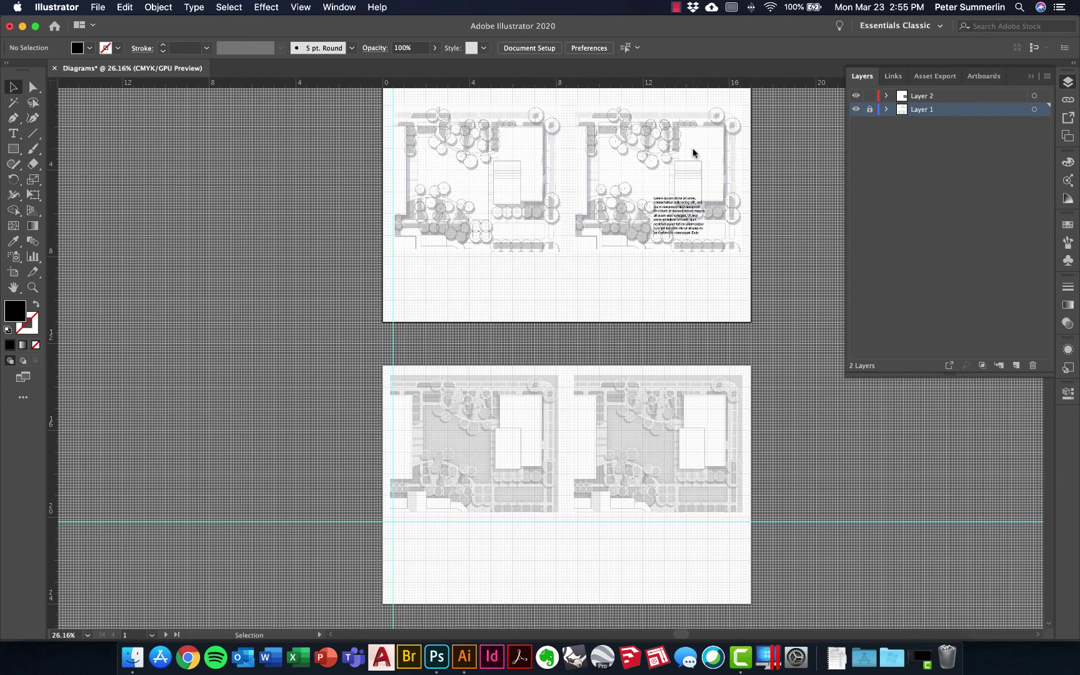
pyautogui.click(856, 96)
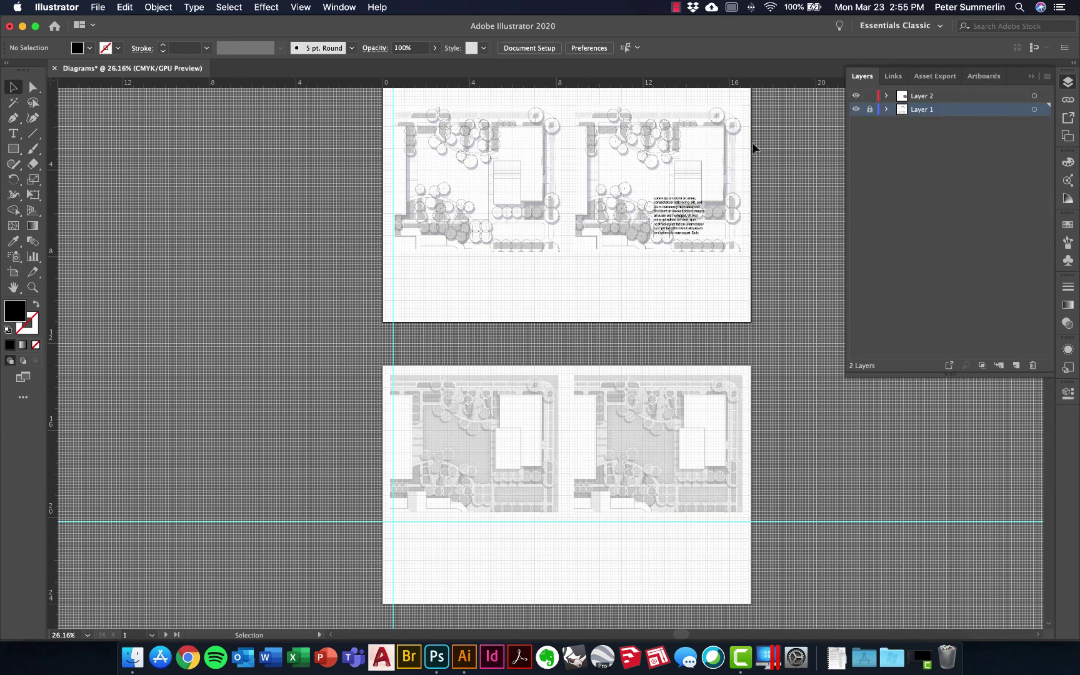